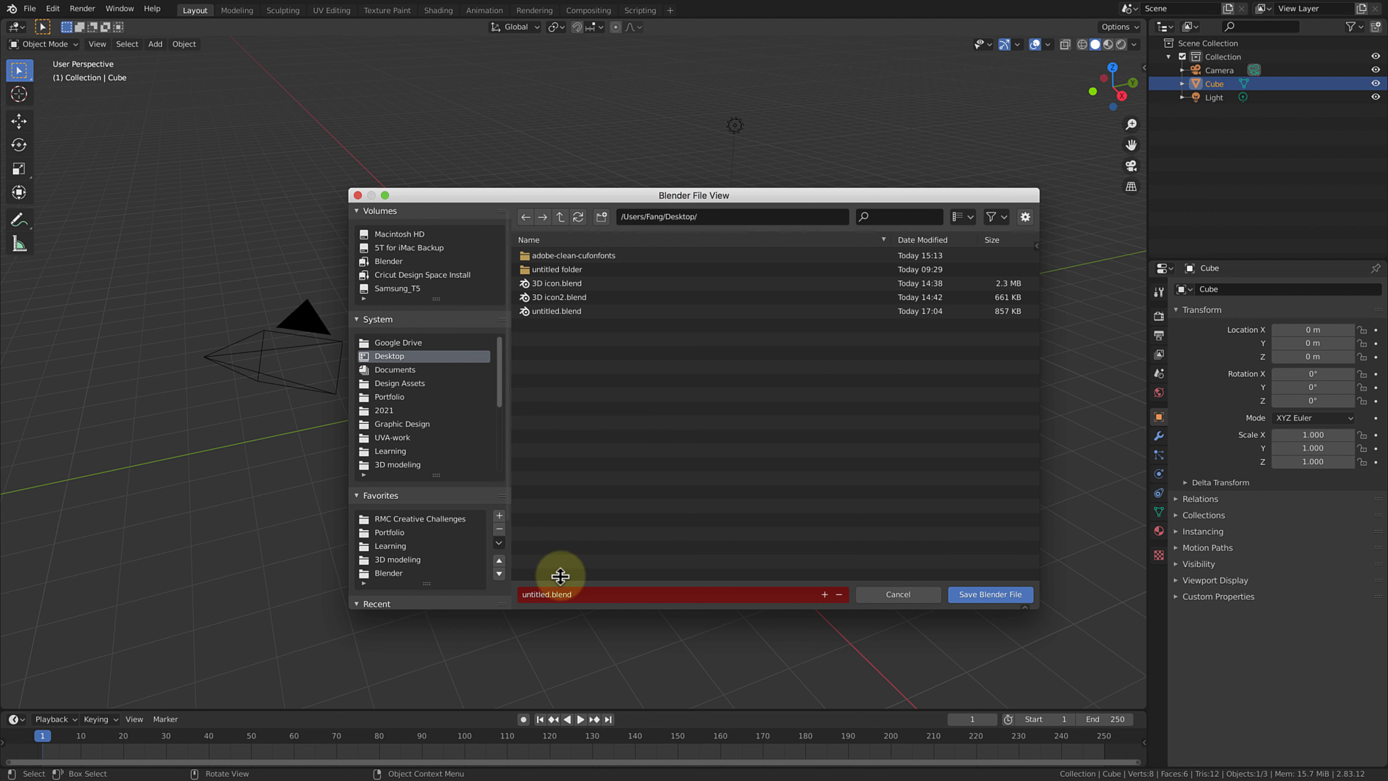
Save the Blender file to the Desktop folder under the name "3D icon_PS.blend".
{"action": "left_click", "coordinate": [549, 594]}
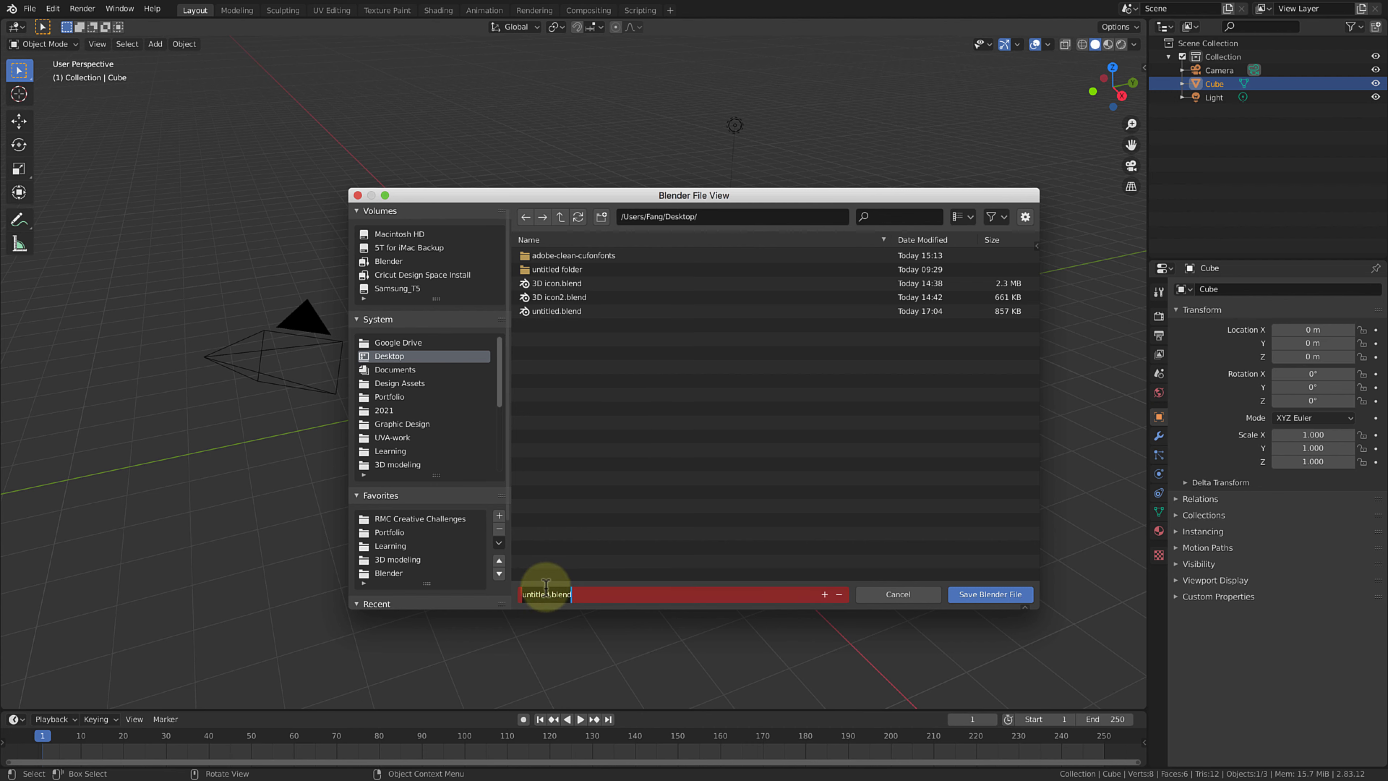
{"action": "left_click_drag", "start_coordinate": [549, 594], "coordinate": [505, 592]}
{"action": "type", "text": "3"}
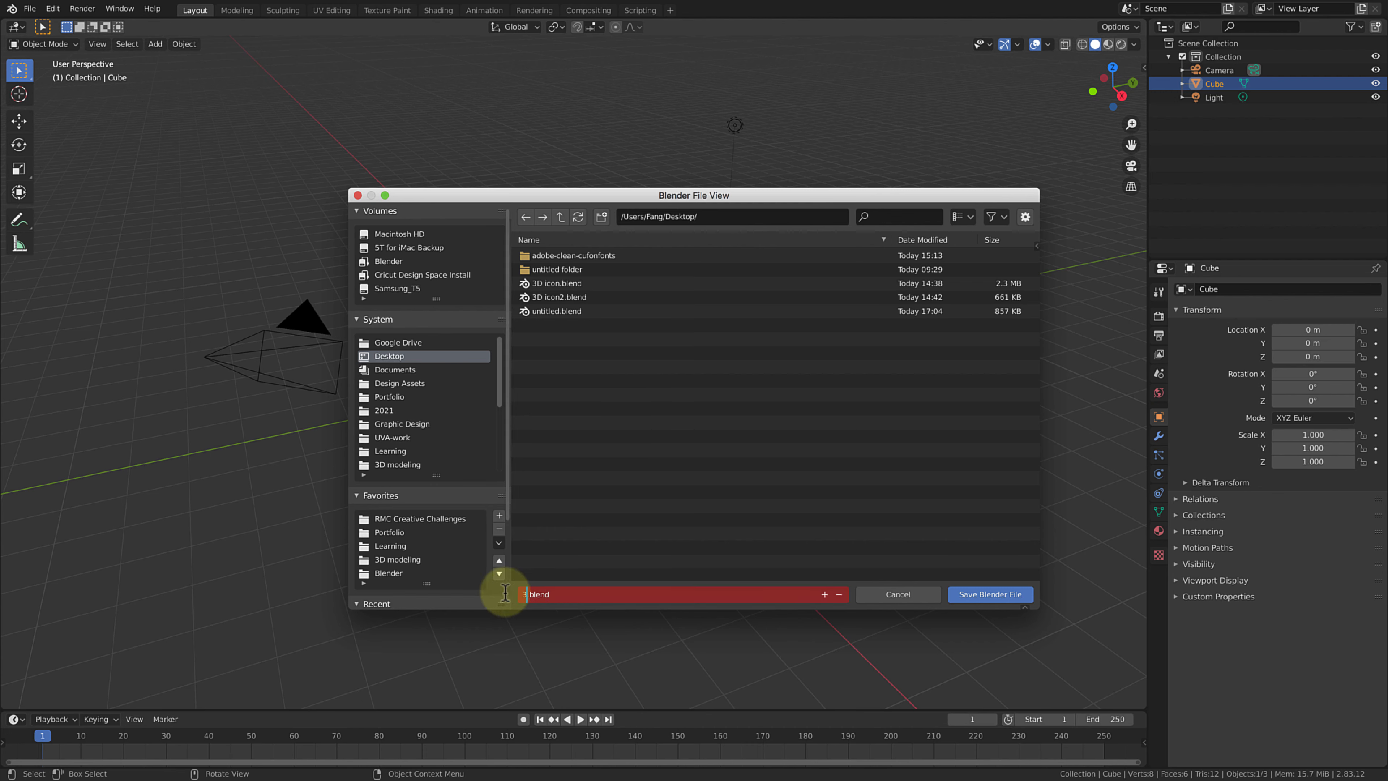
{"action": "type", "text": "D icon_PS"}
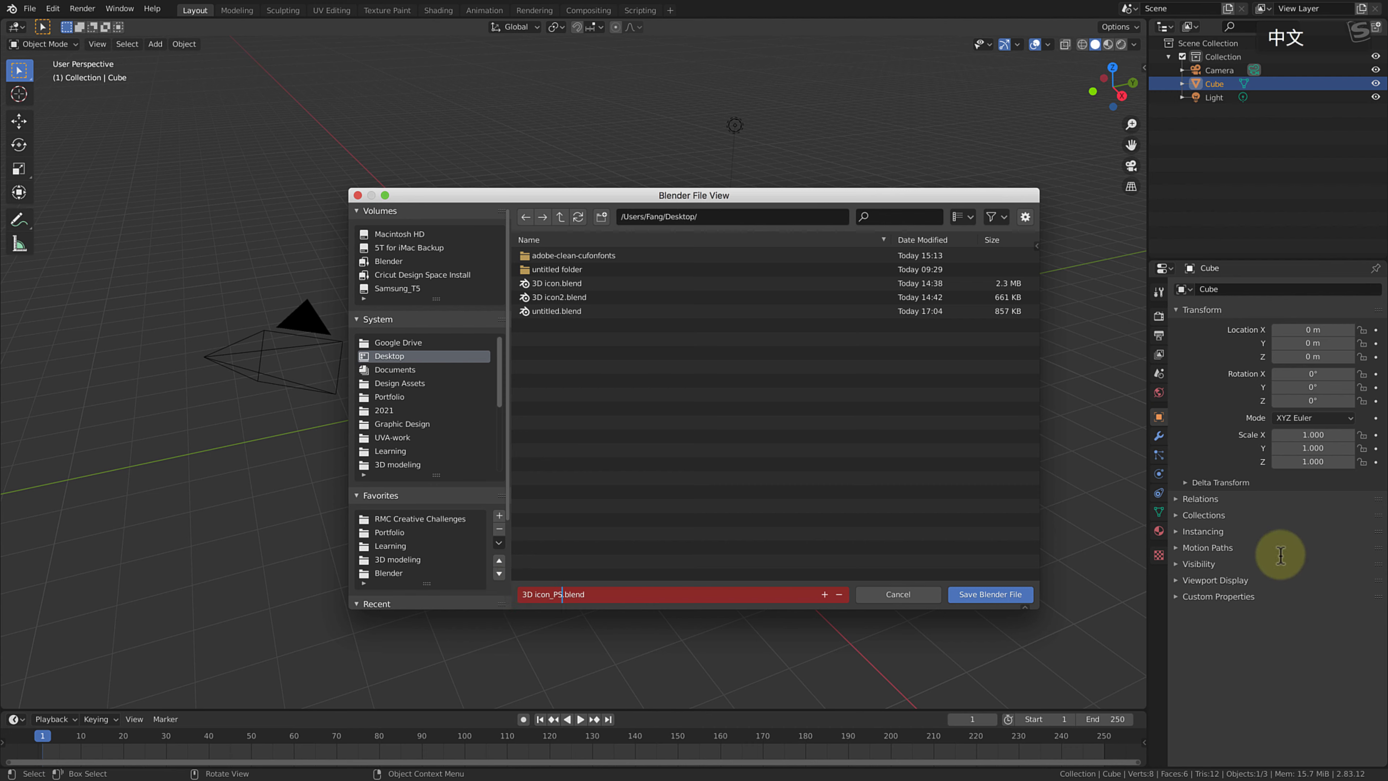
{"action": "left_click", "coordinate": [999, 598]}
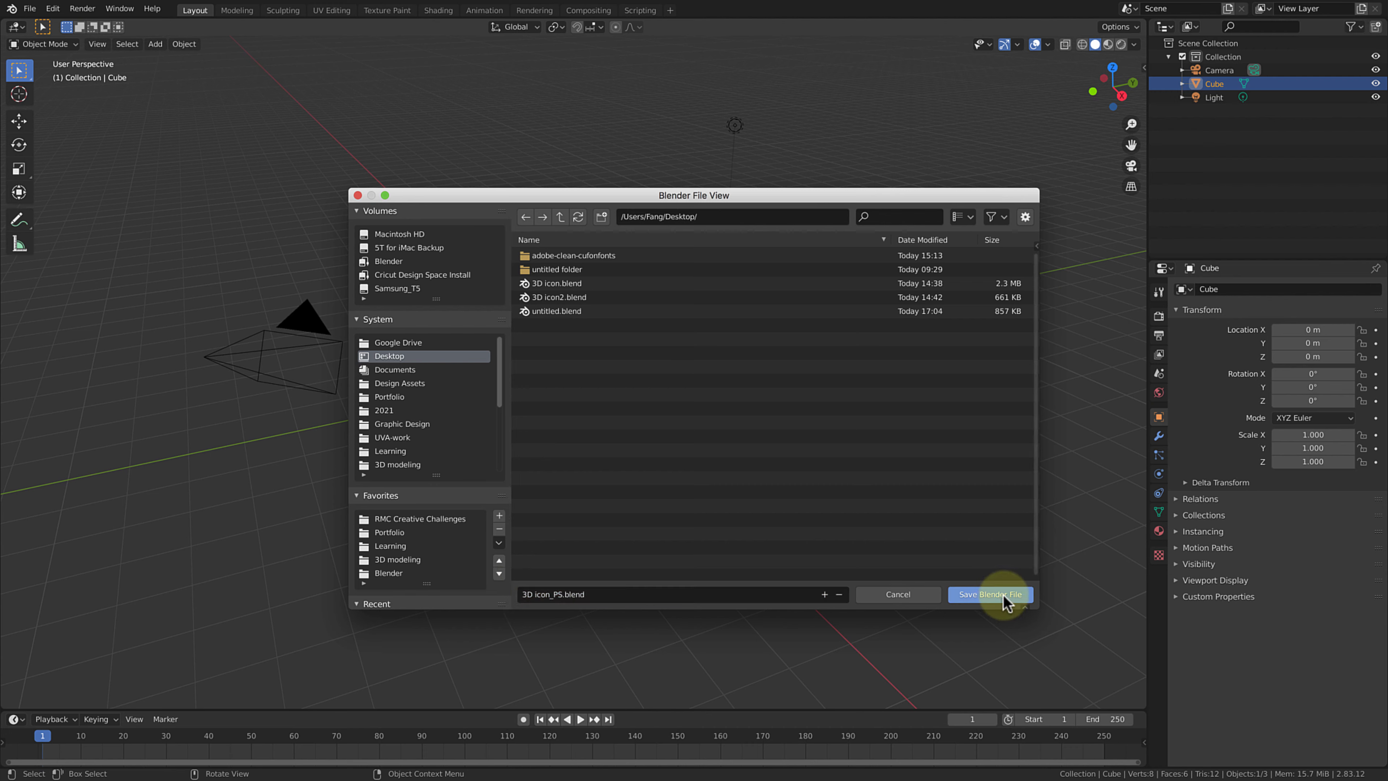
{"action": "left_click", "coordinate": [1003, 595]}
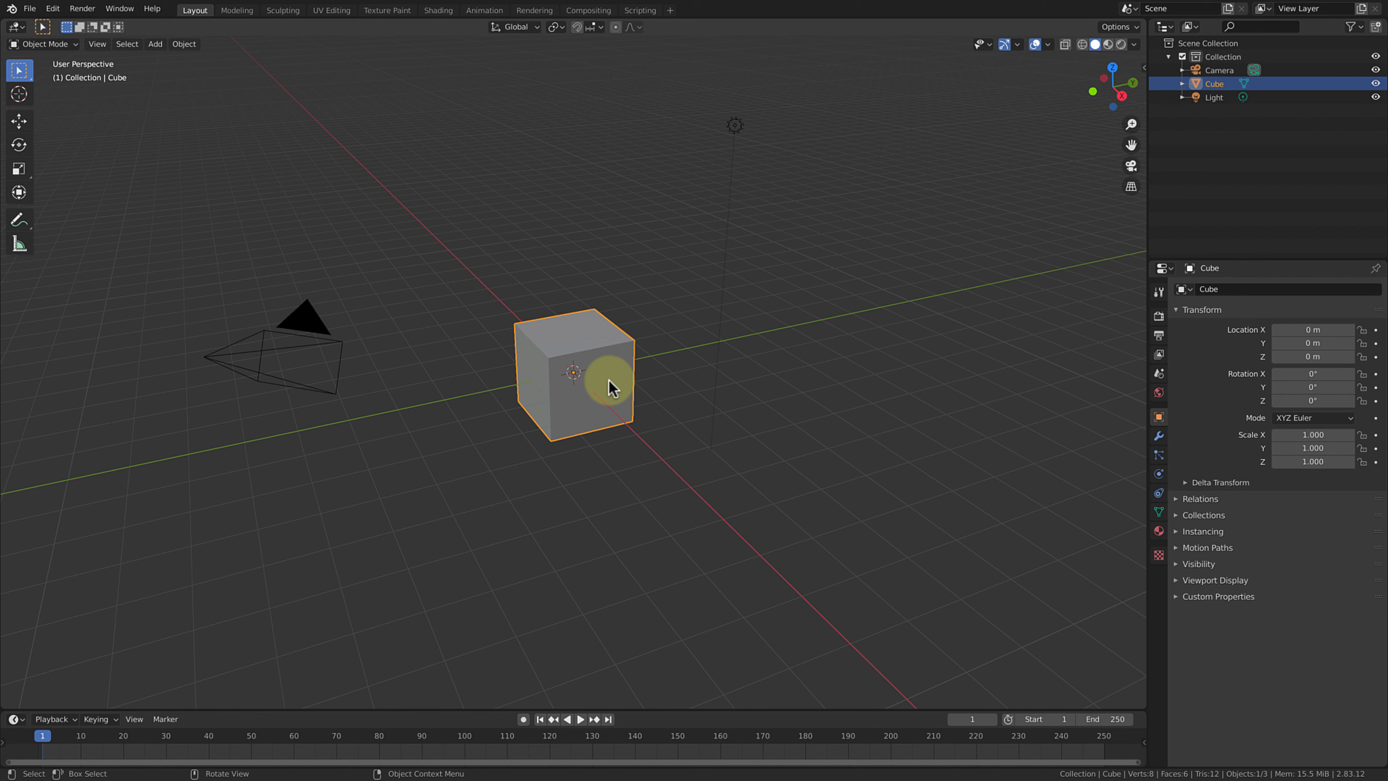
Enter Edit Mode on the cube, select its nearest top corner vertex and clear the selection.
{"action": "left_click", "coordinate": [417, 447]}
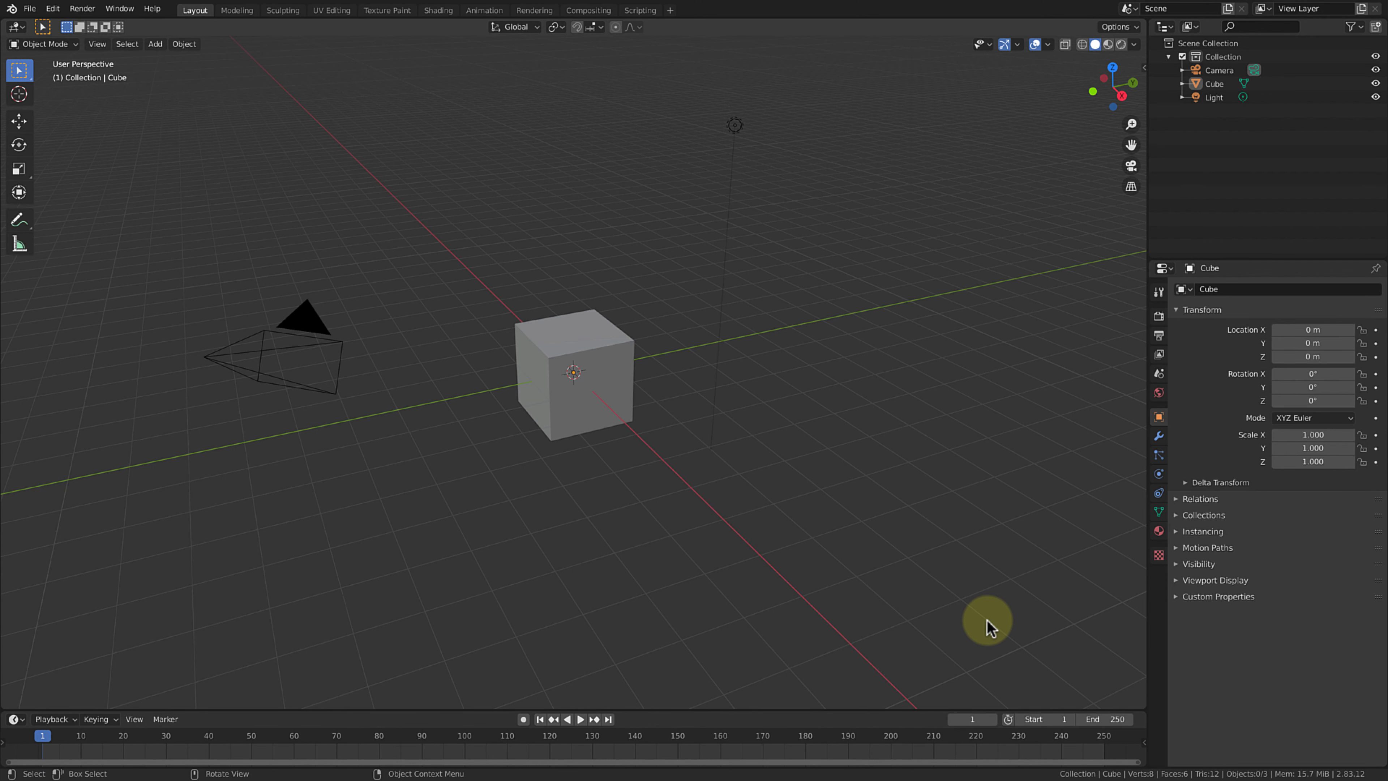
{"action": "key", "text": "Tab"}
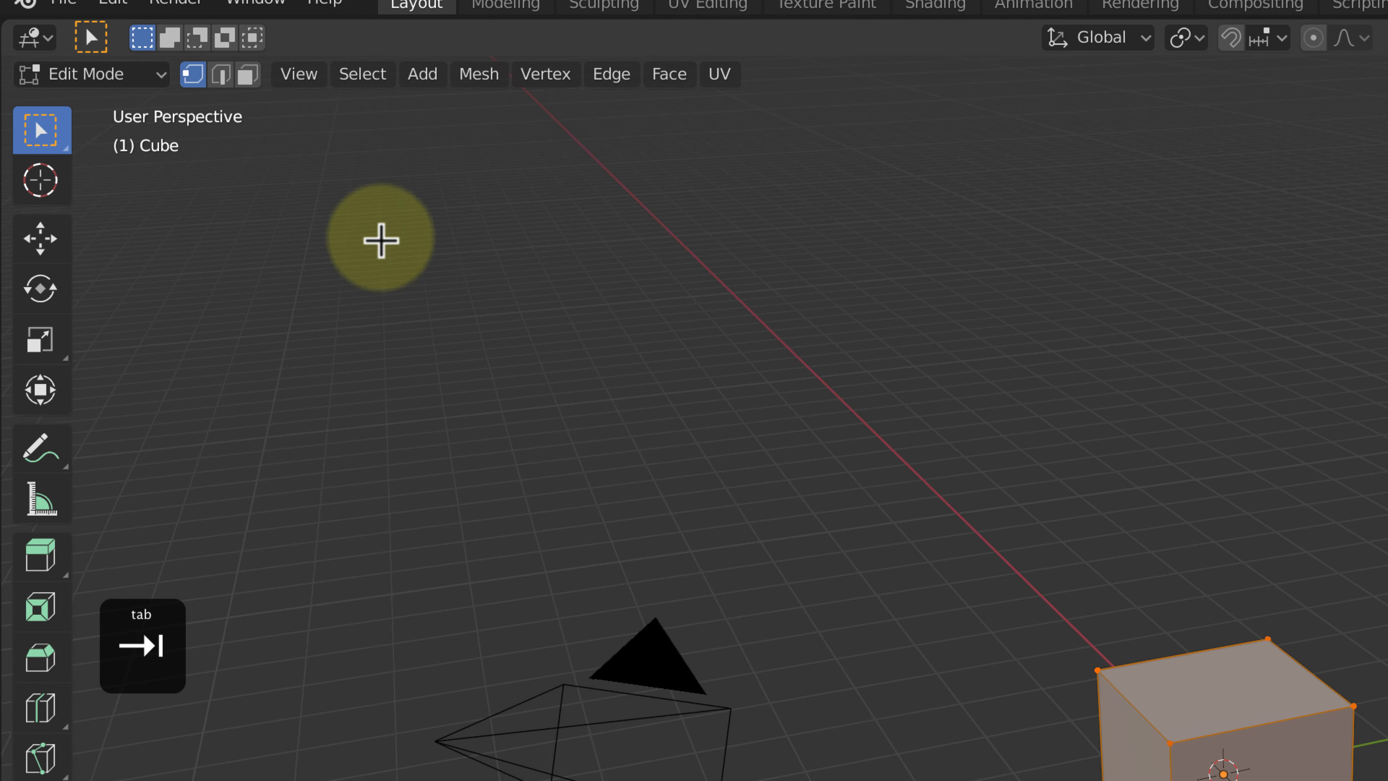
{"action": "left_click", "coordinate": [92, 76]}
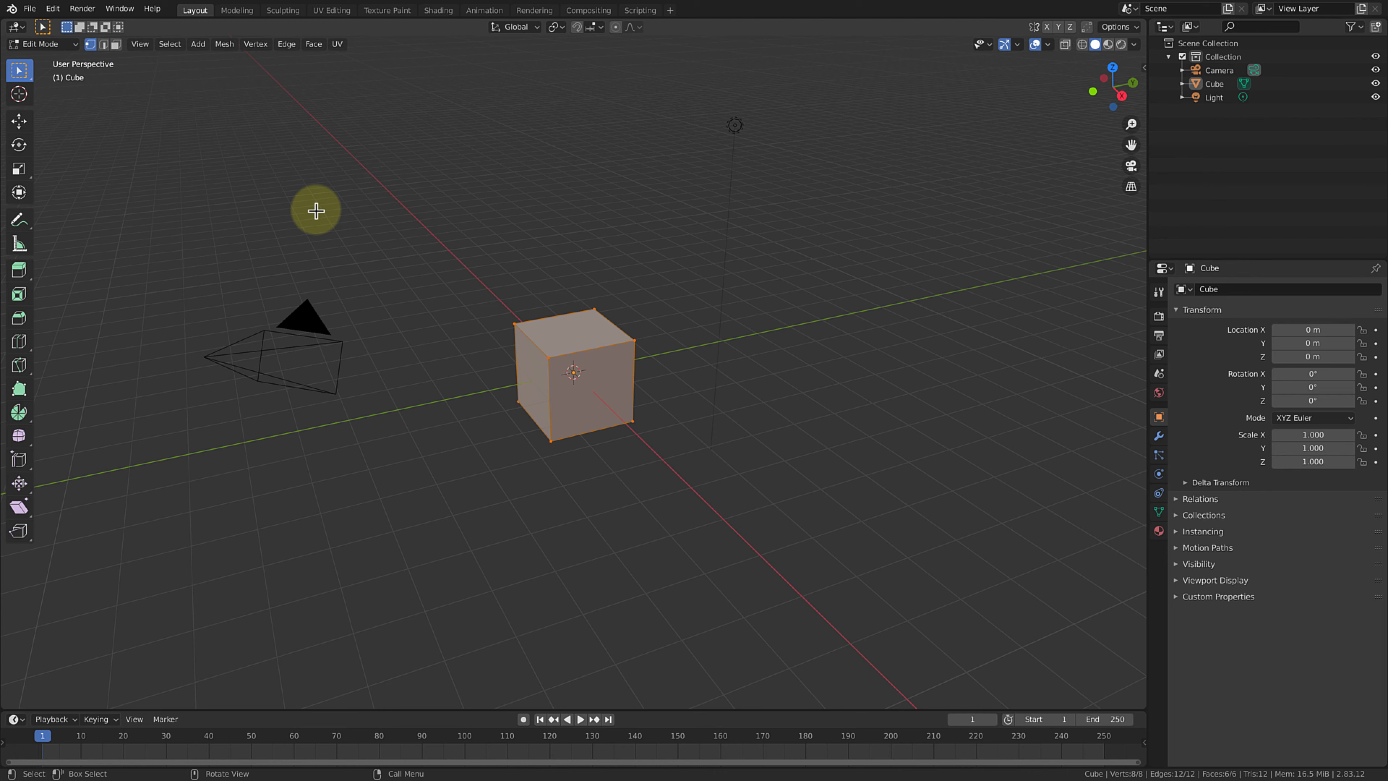
{"action": "left_click", "coordinate": [316, 211]}
{"action": "left_click", "coordinate": [556, 349]}
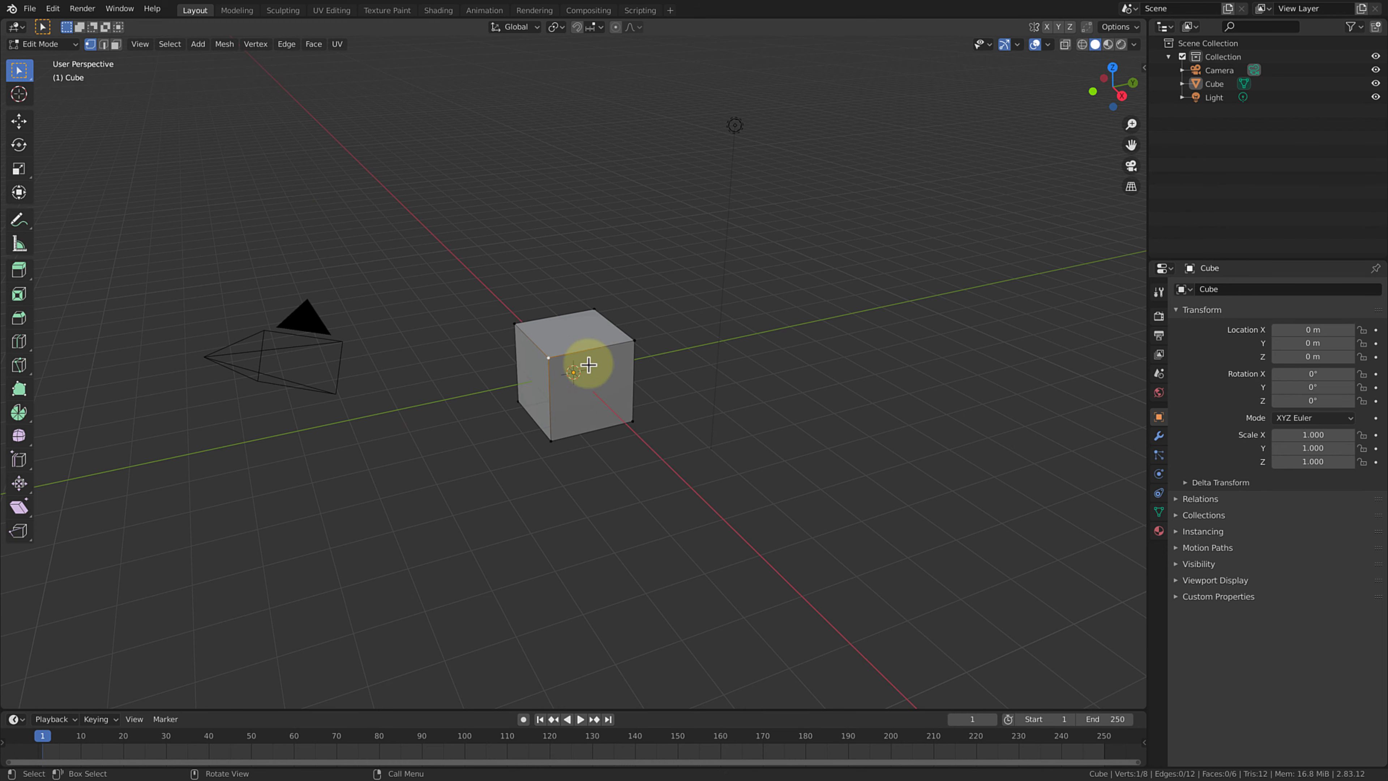
{"action": "scroll", "coordinate": [588, 365], "scroll_direction": "up", "scroll_amount": 3}
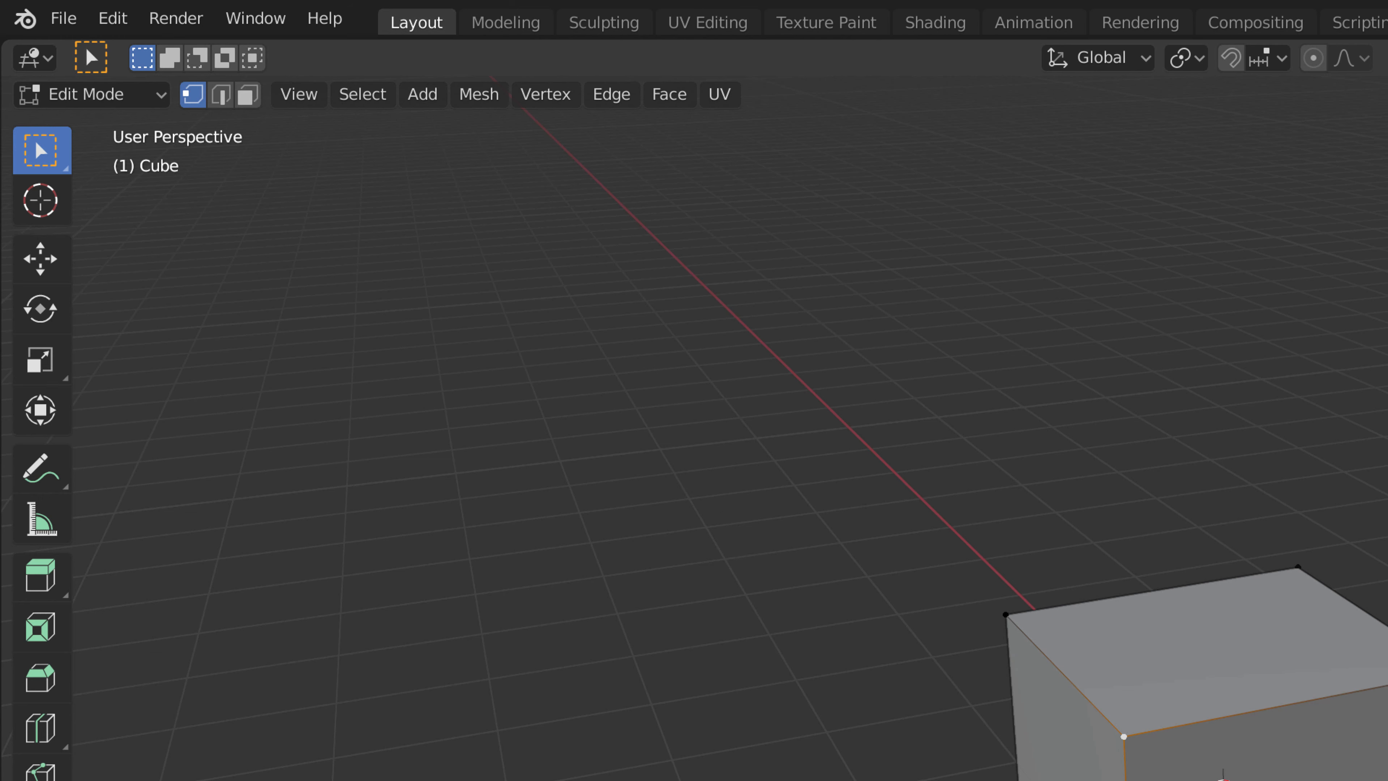
{"action": "left_click", "coordinate": [1387, 671]}
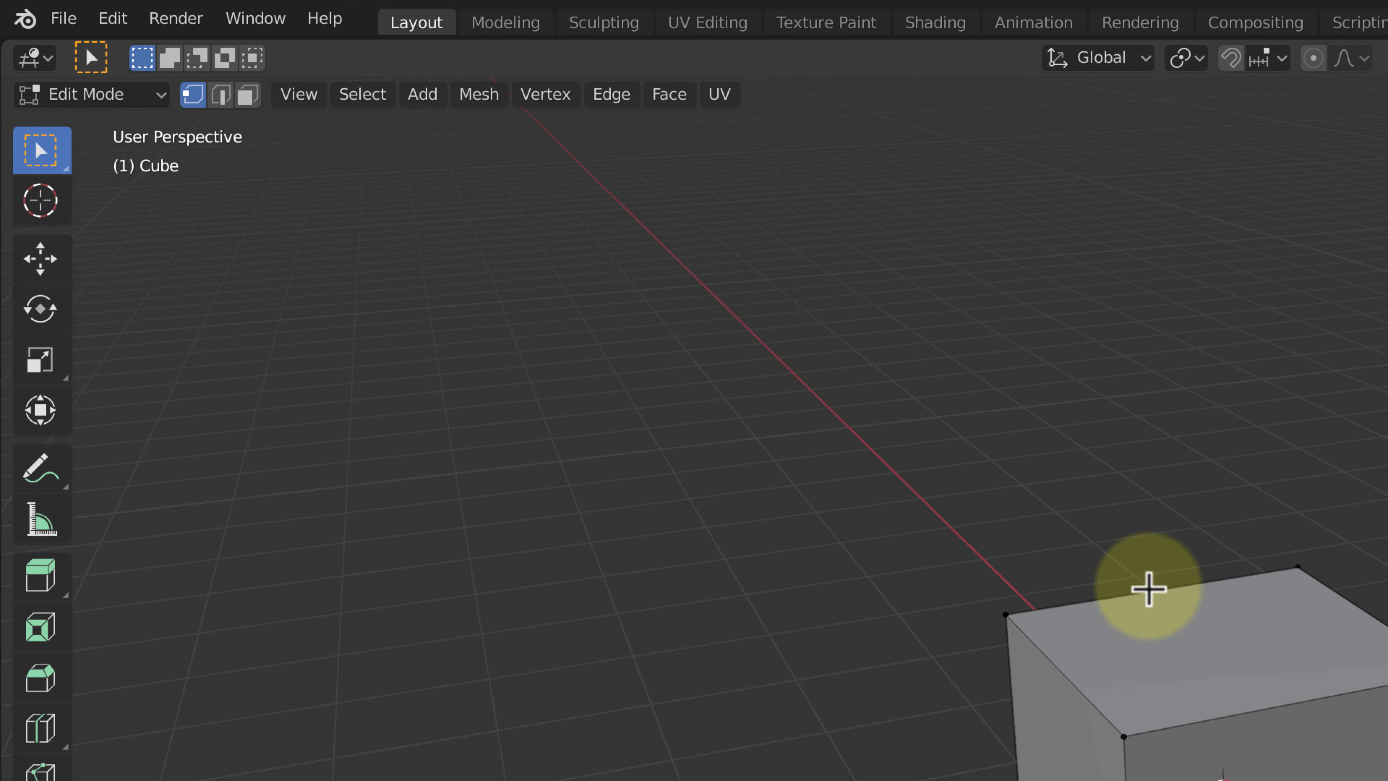
Select one of the cube's top edges in edge selection mode, and its top face in face selection mode.
{"action": "left_click", "coordinate": [219, 102]}
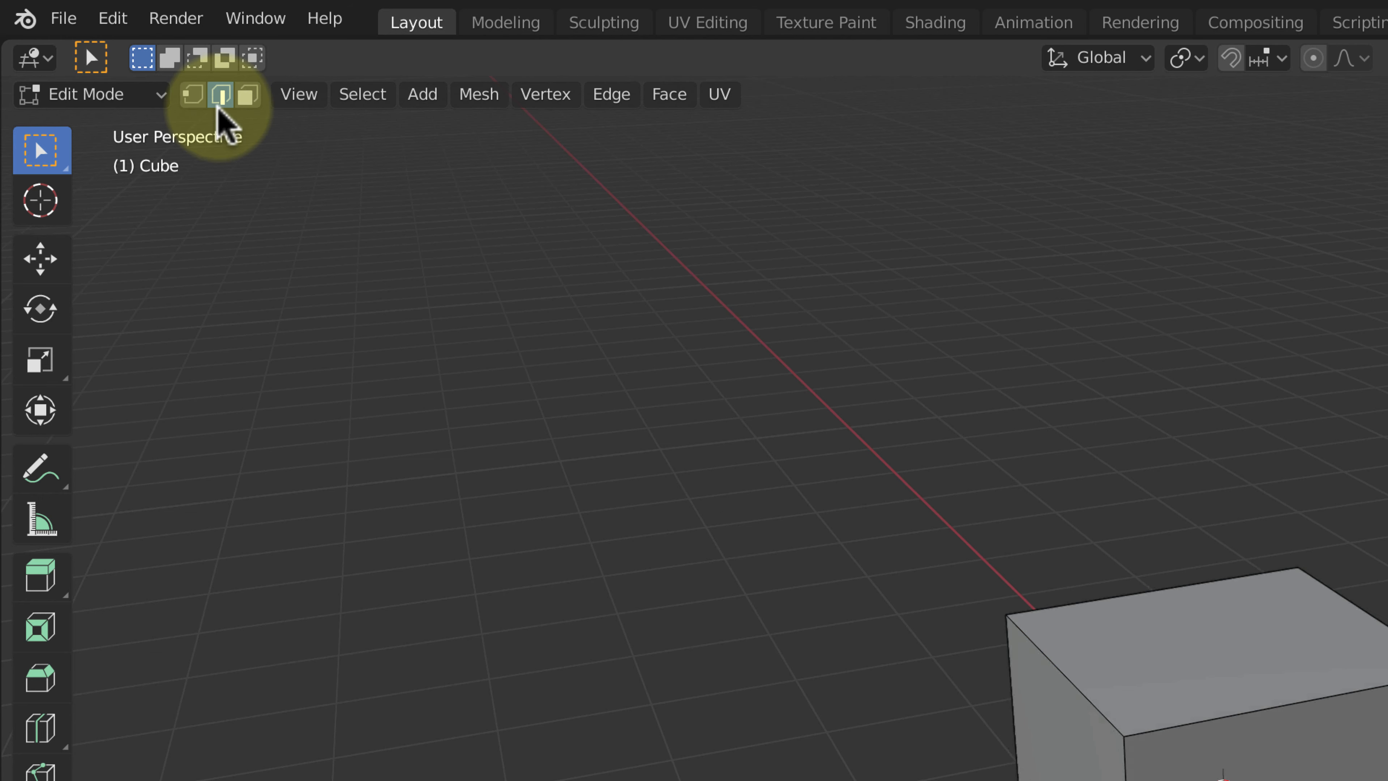
{"action": "left_click", "coordinate": [1317, 678]}
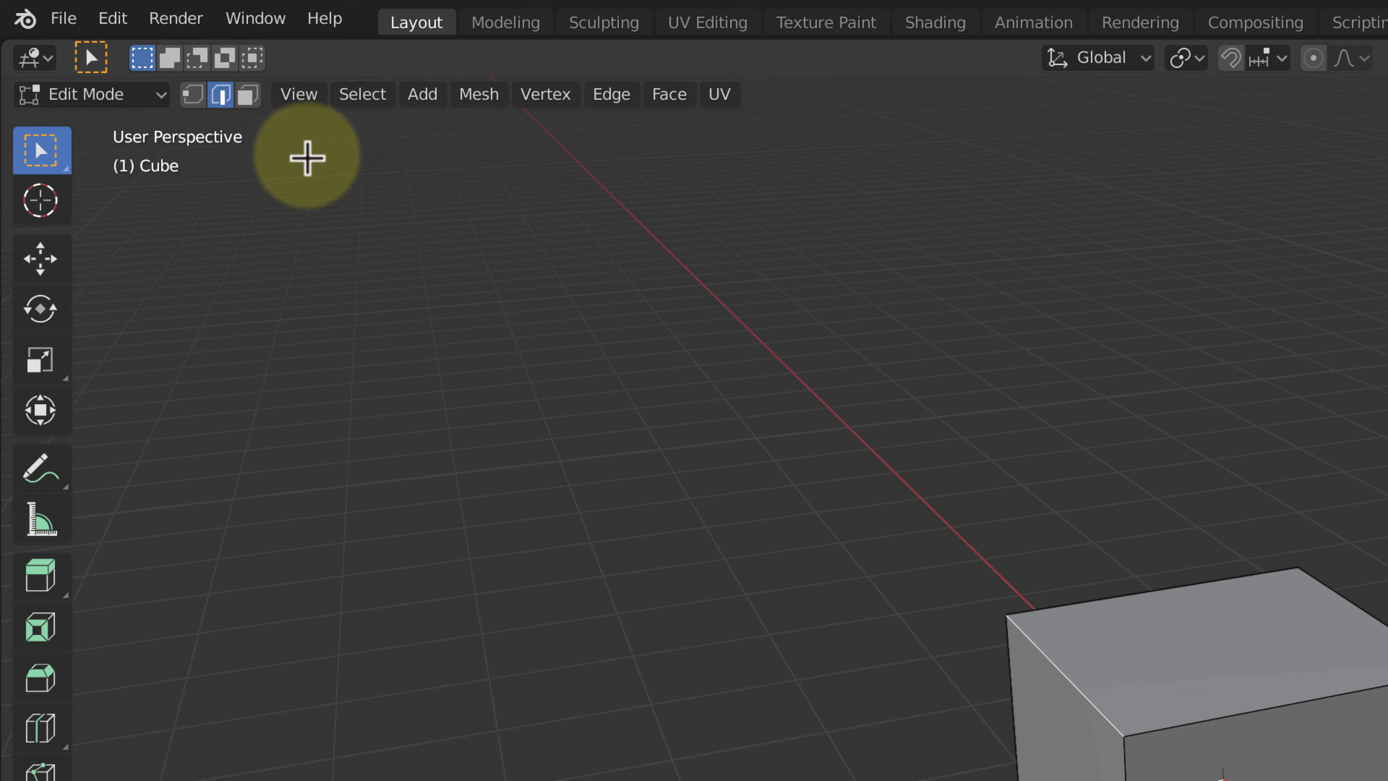
{"action": "left_click", "coordinate": [248, 95]}
{"action": "left_click", "coordinate": [1155, 635]}
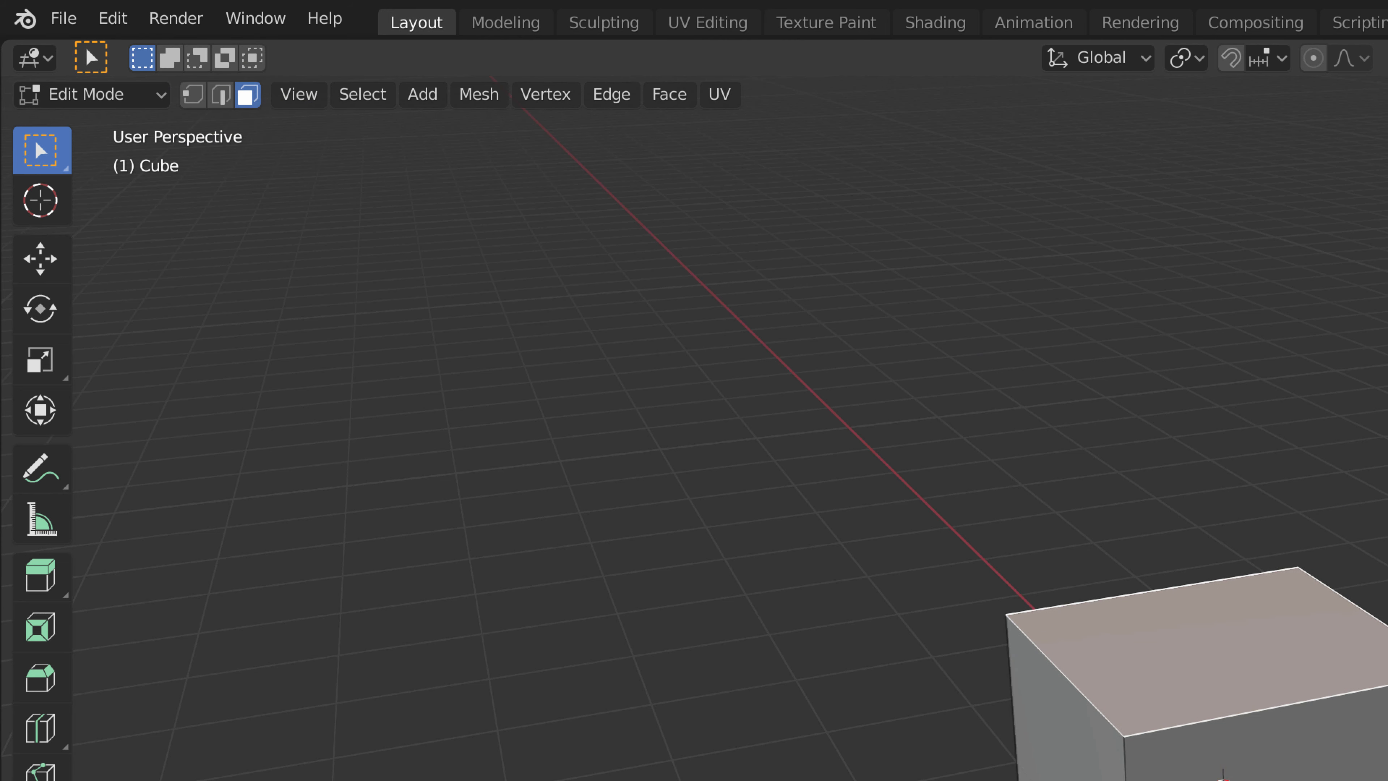
{"action": "left_click", "coordinate": [1311, 762]}
{"action": "left_click", "coordinate": [1285, 622]}
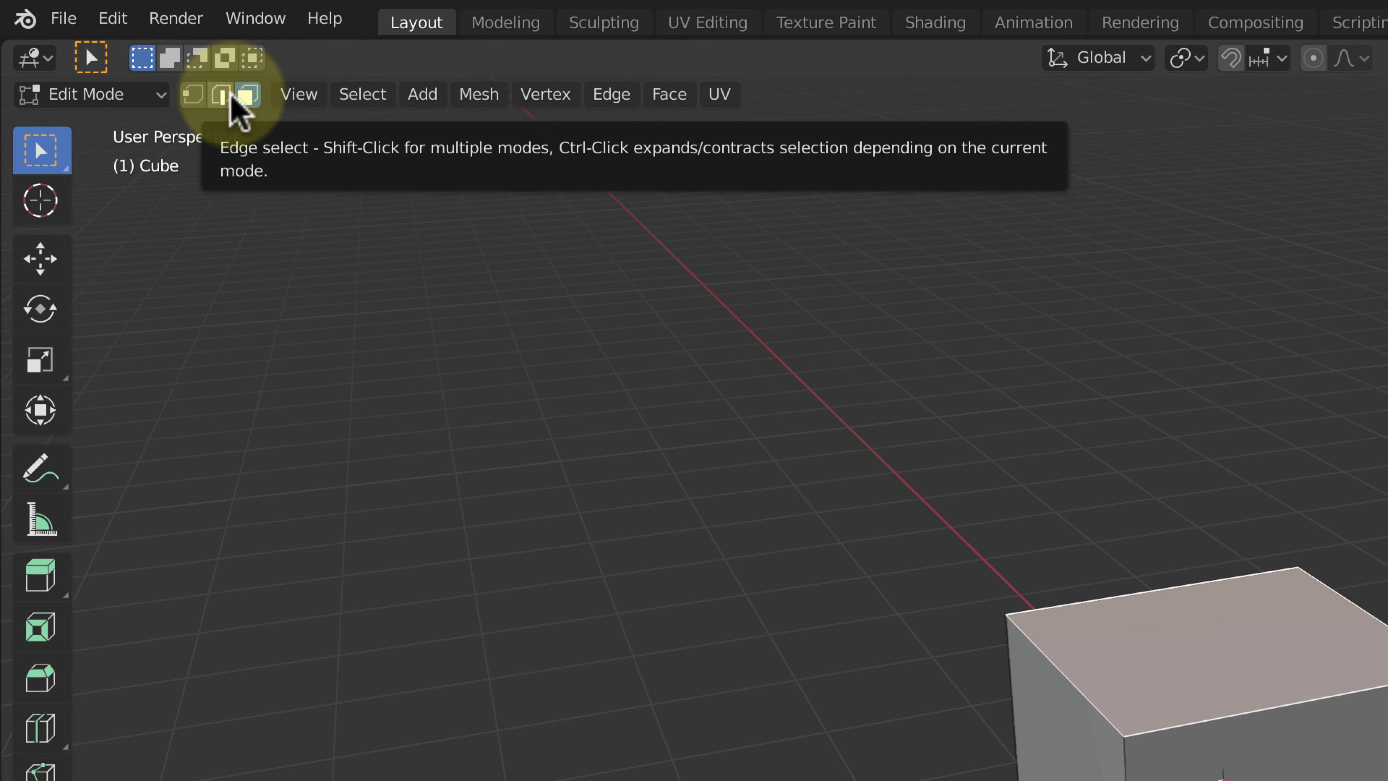
Cycle through the vertex, edge and face selection modes, ending in face selection mode with the cube's top face selected.
{"action": "left_click", "coordinate": [201, 97]}
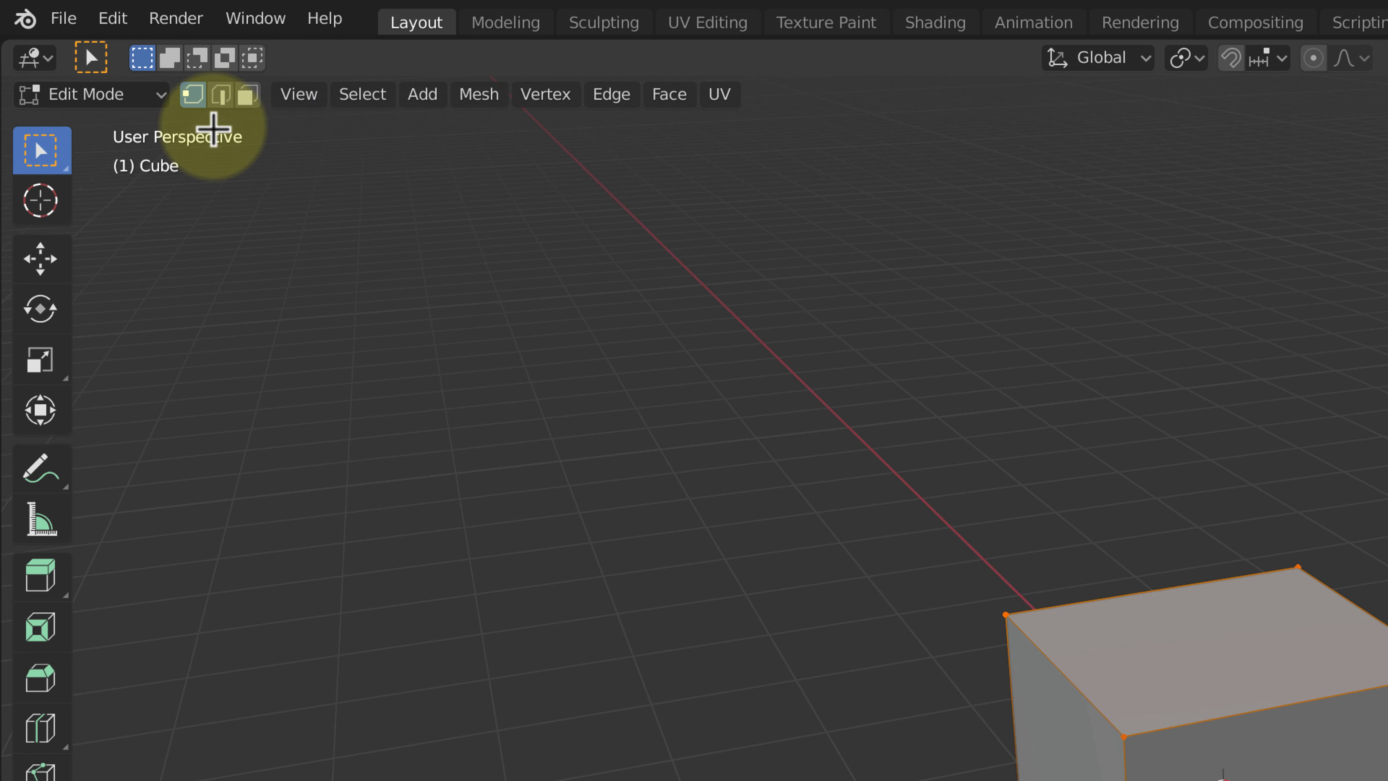
{"action": "key", "text": "2"}
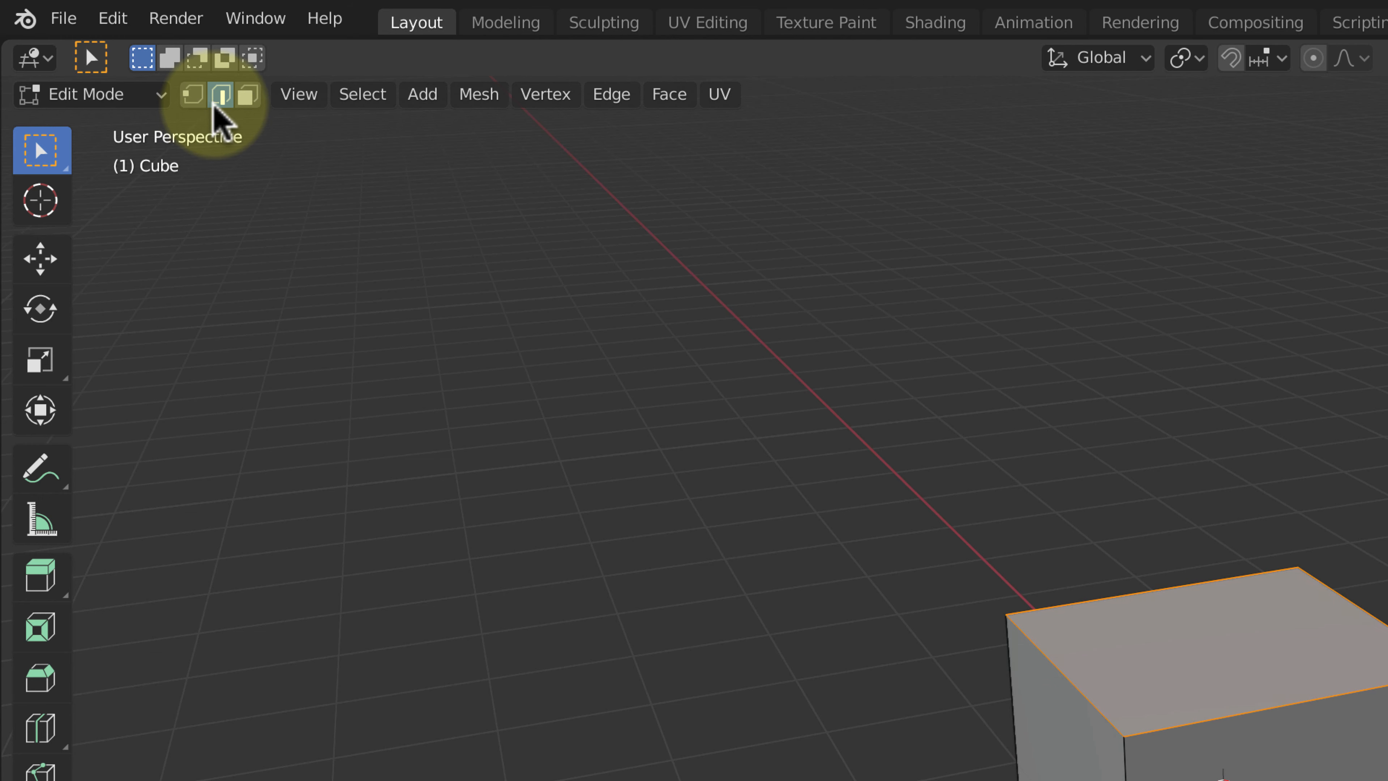
{"action": "key", "text": "3"}
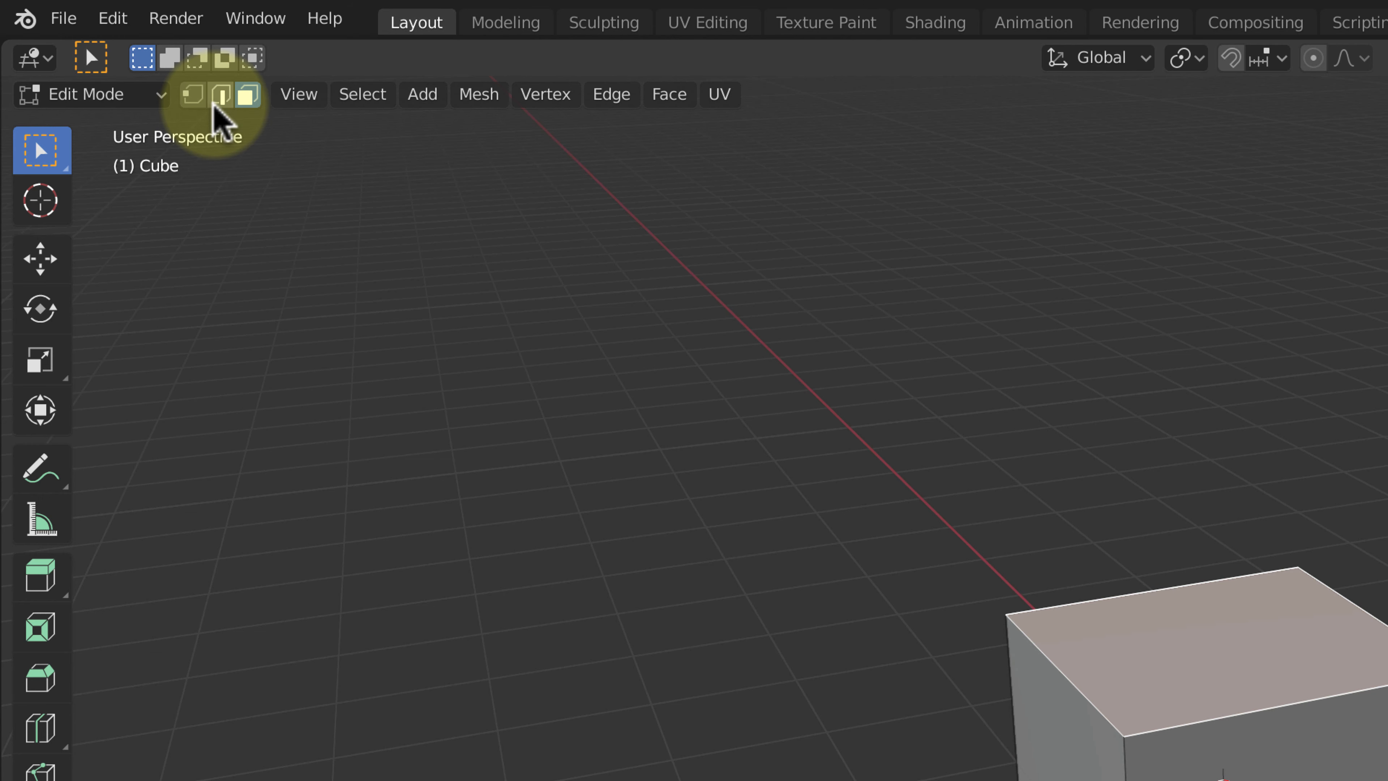
{"action": "key", "text": "1"}
{"action": "key", "text": "2"}
{"action": "key", "text": "3"}
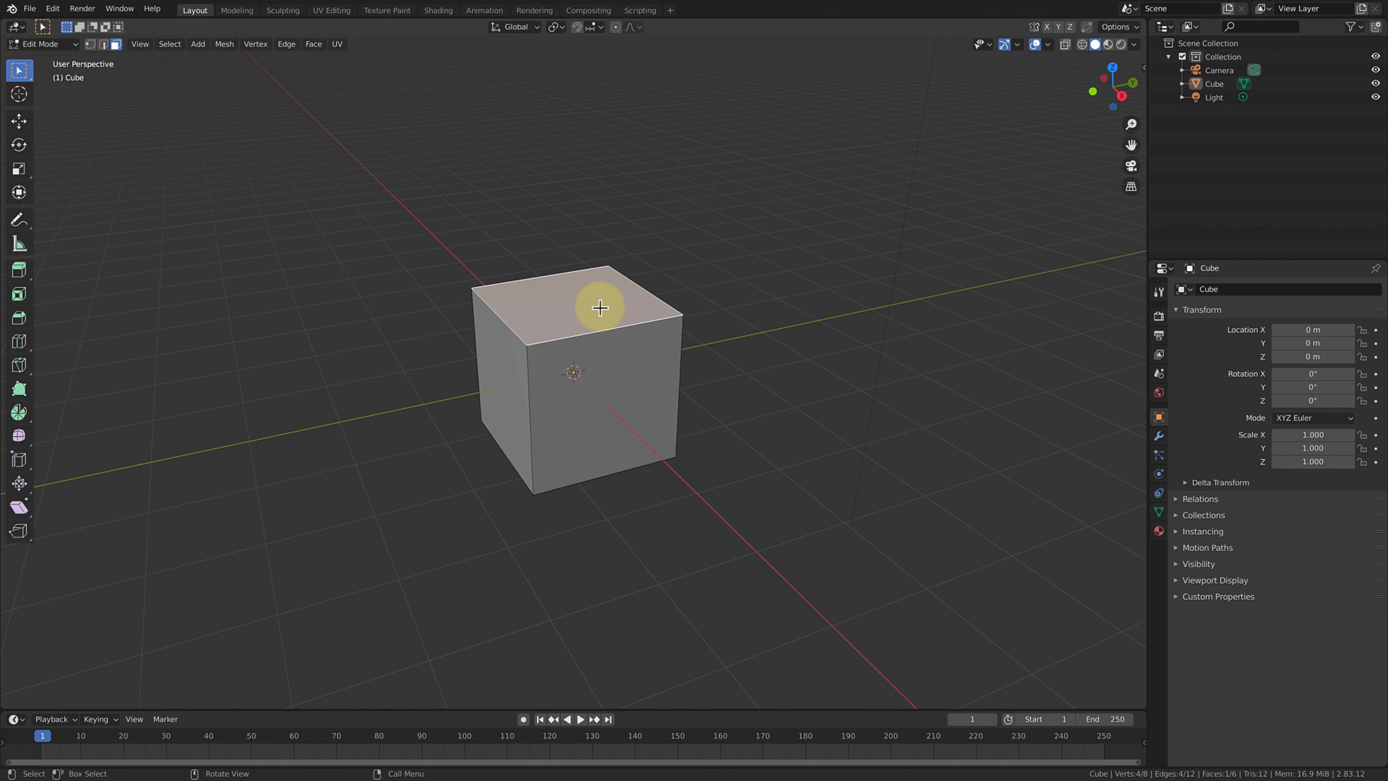
{"action": "key", "text": "3"}
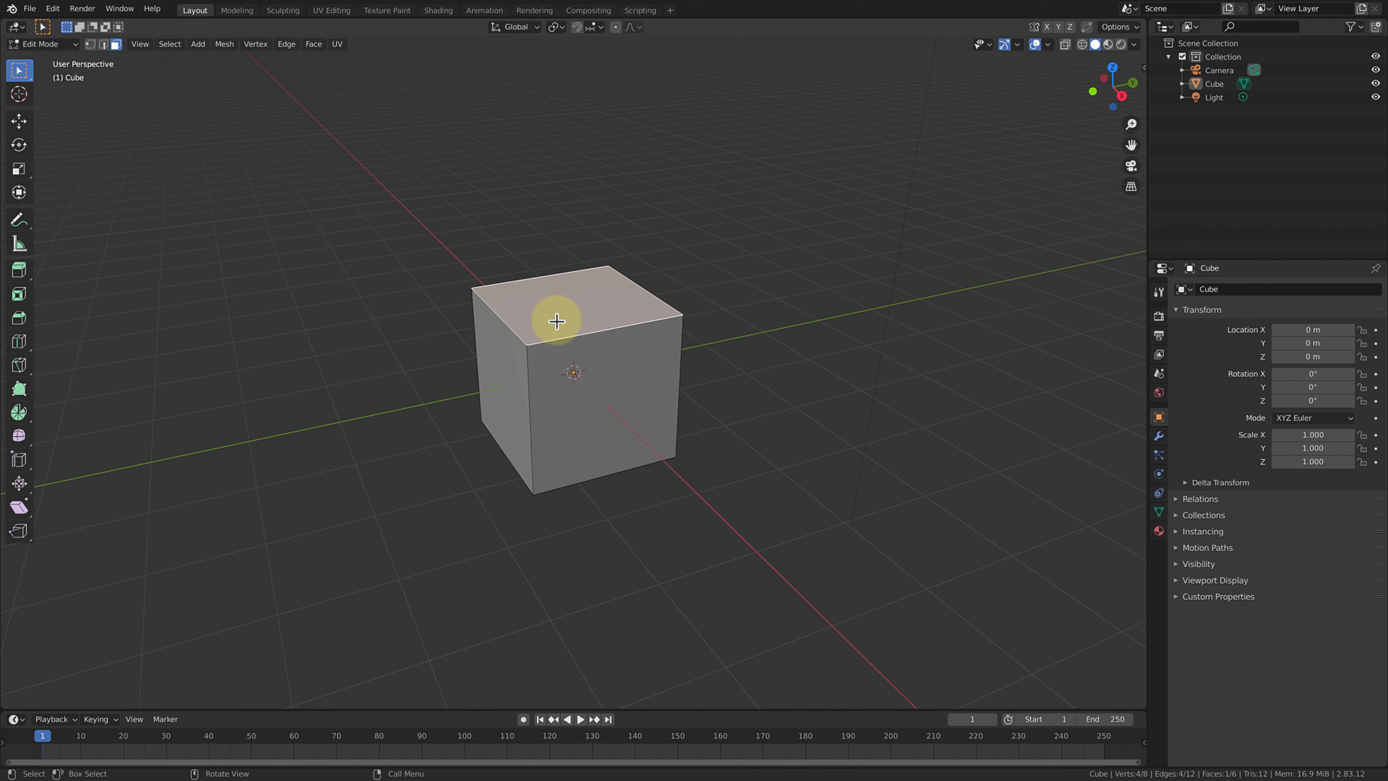
Move the cube's top face down along the Z axis by about 1.57 m to flatten it into a slab.
{"action": "key", "text": "g"}
{"action": "key", "text": "z"}
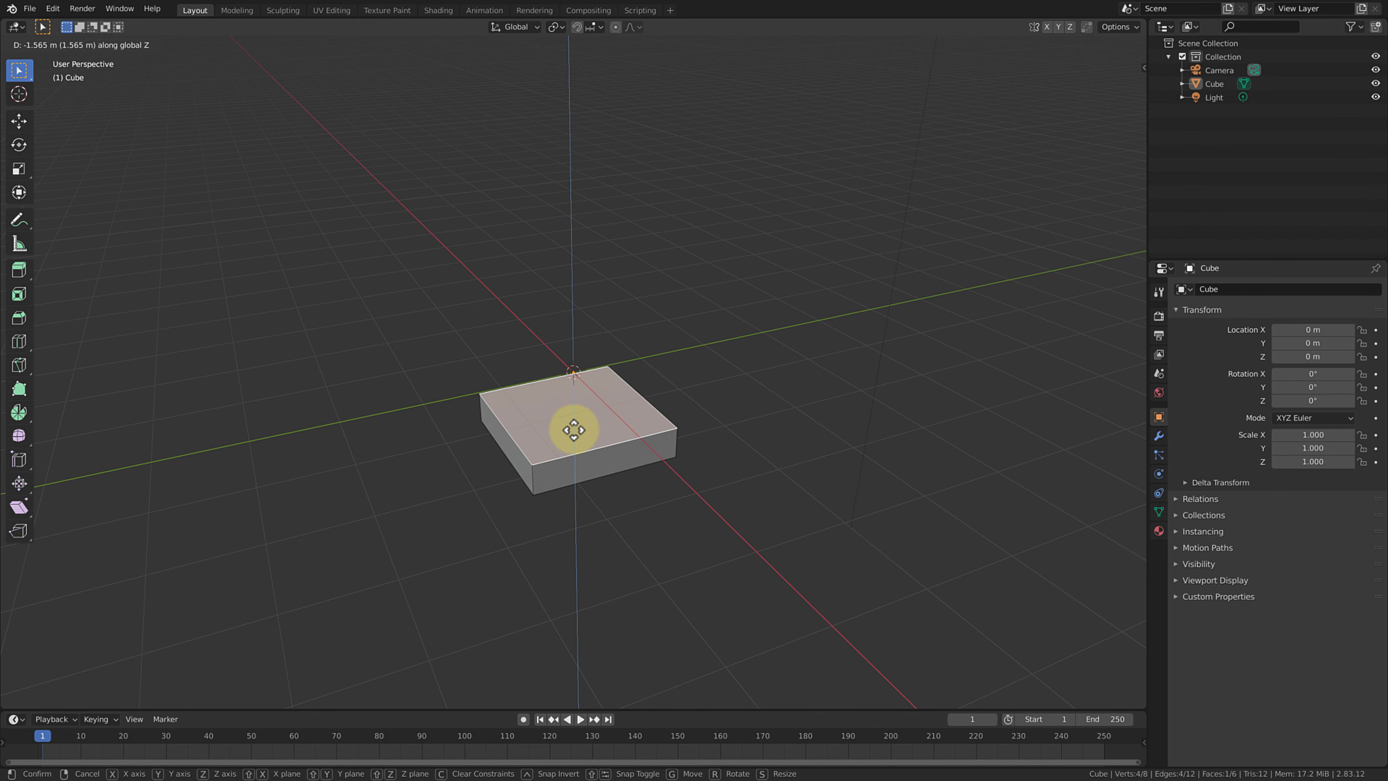
{"action": "left_click", "coordinate": [574, 430]}
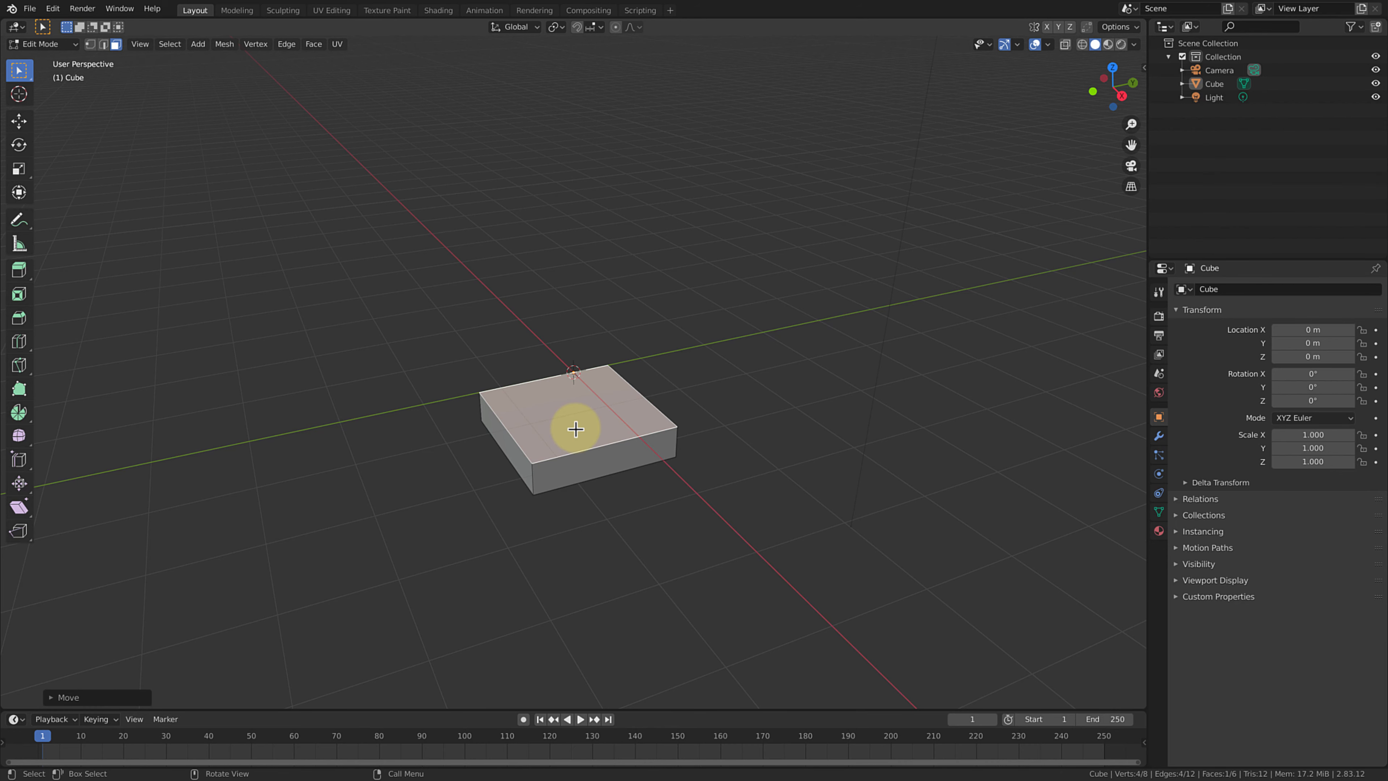
Try to raise the slab's top face along the Z axis from the front view, and undo that move.
{"action": "key", "text": "KP_1"}
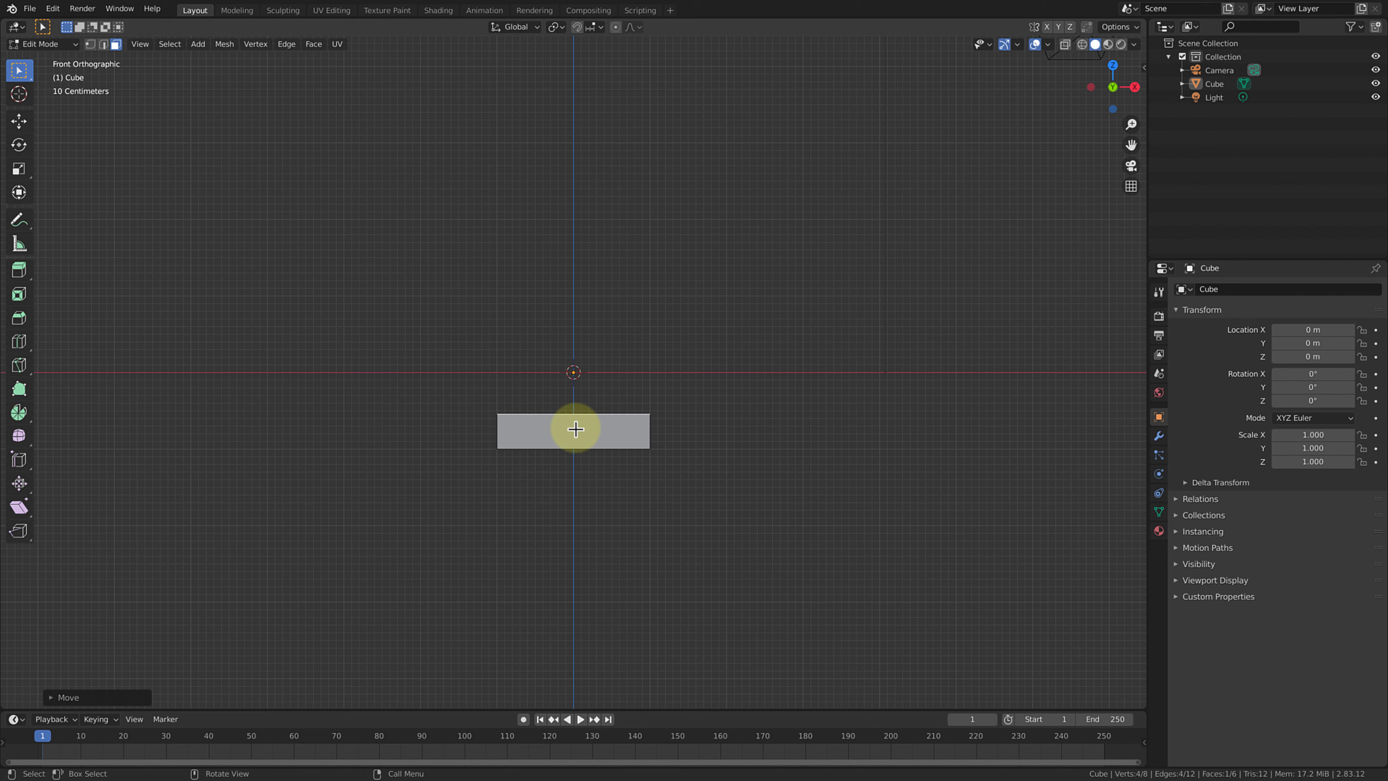
{"action": "key", "text": "g"}
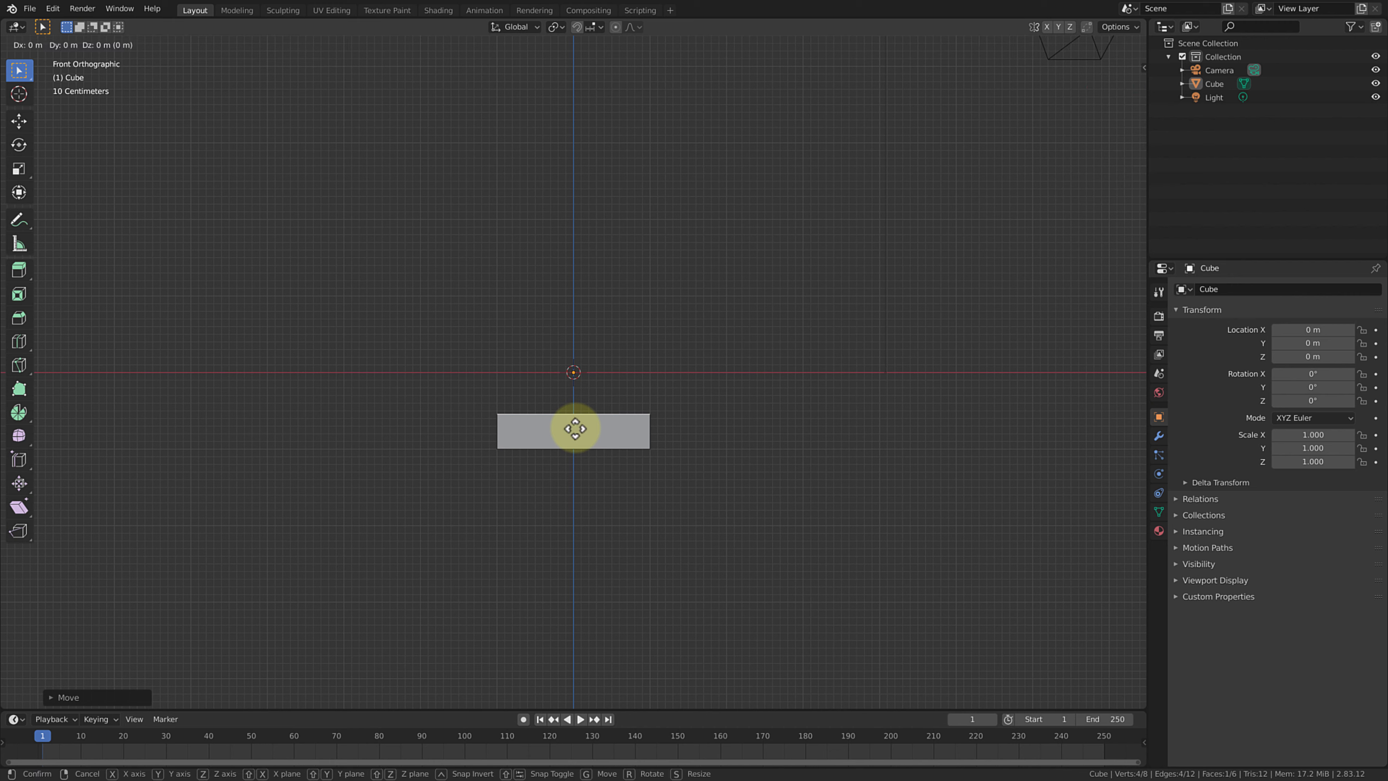
{"action": "key", "text": "z"}
{"action": "left_click", "coordinate": [579, 344]}
{"action": "key", "text": "ctrl+z"}
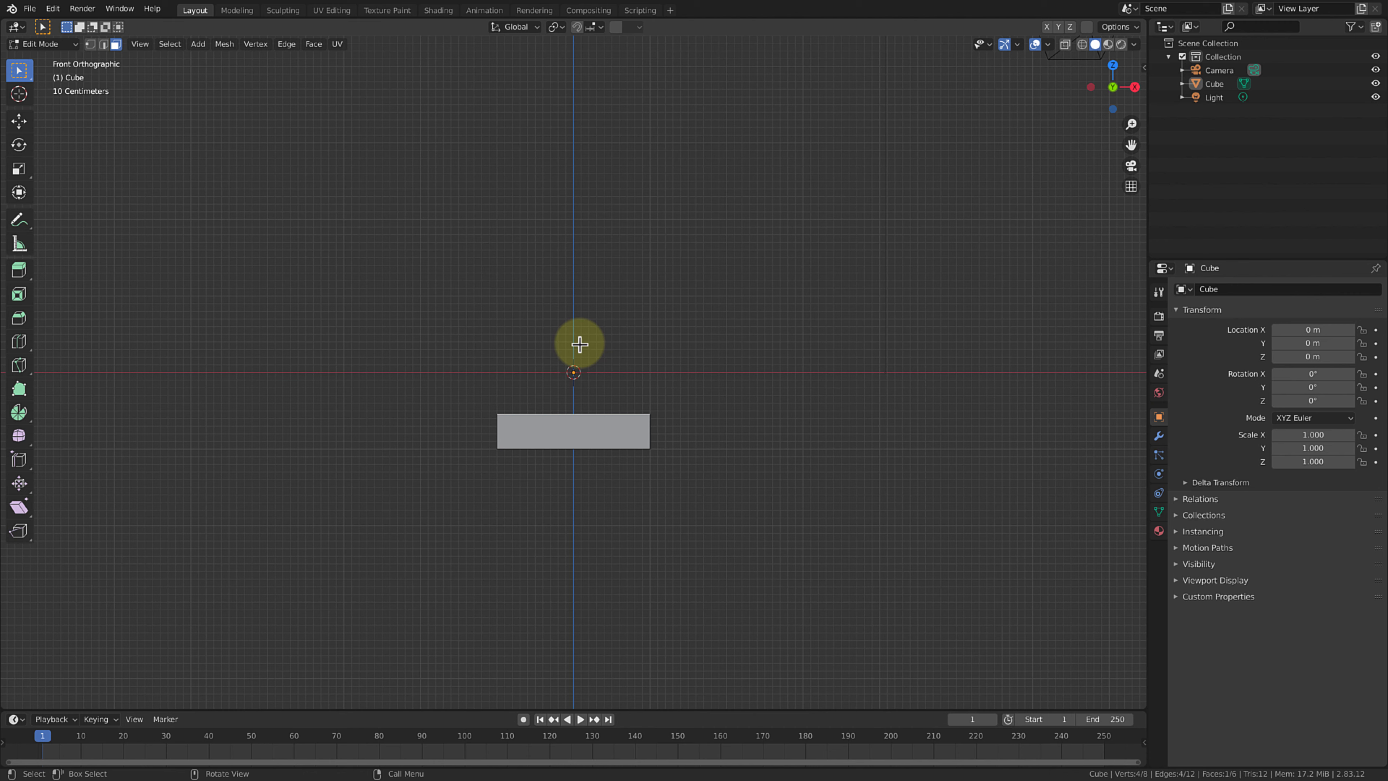
Return to Object Mode, select the slab and move it up along the Z axis by about 1.02 m.
{"action": "key", "text": "Tab"}
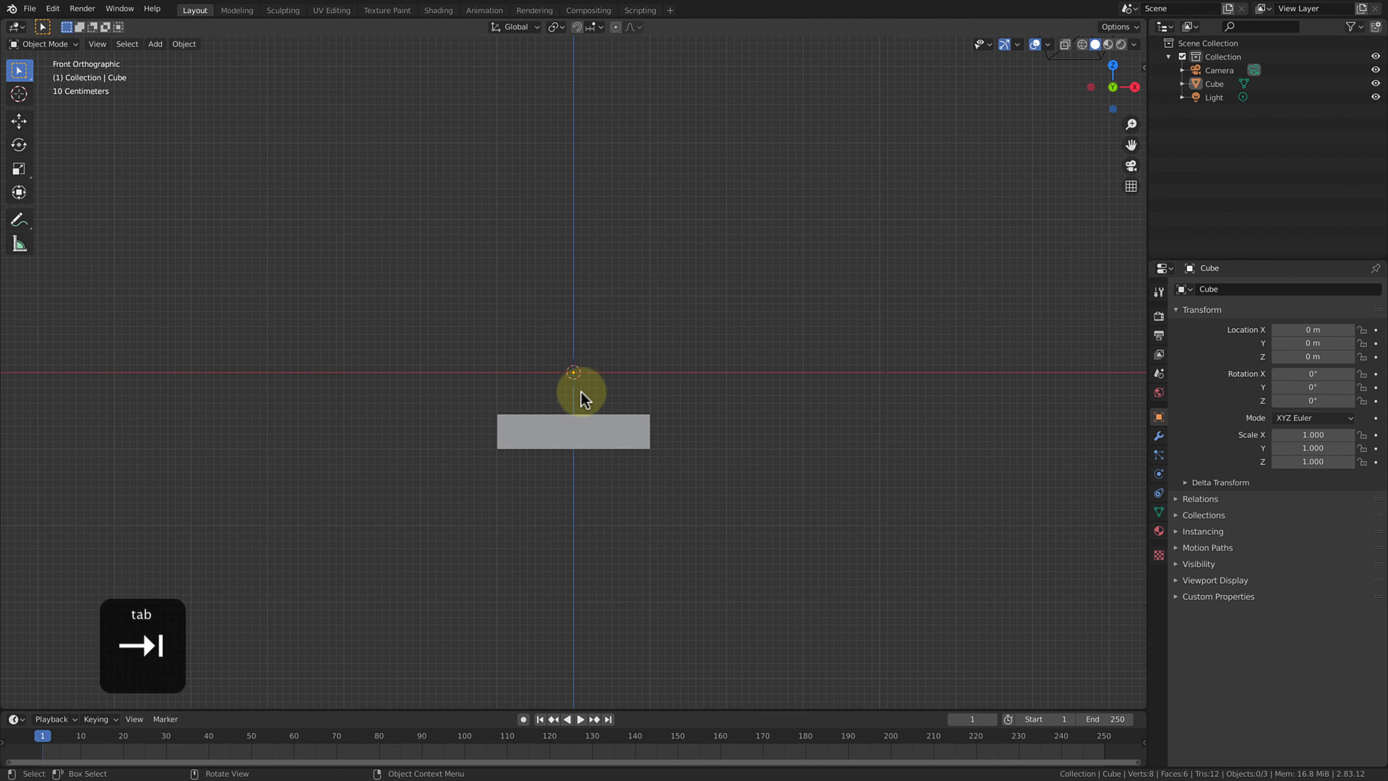
{"action": "left_click", "coordinate": [577, 427]}
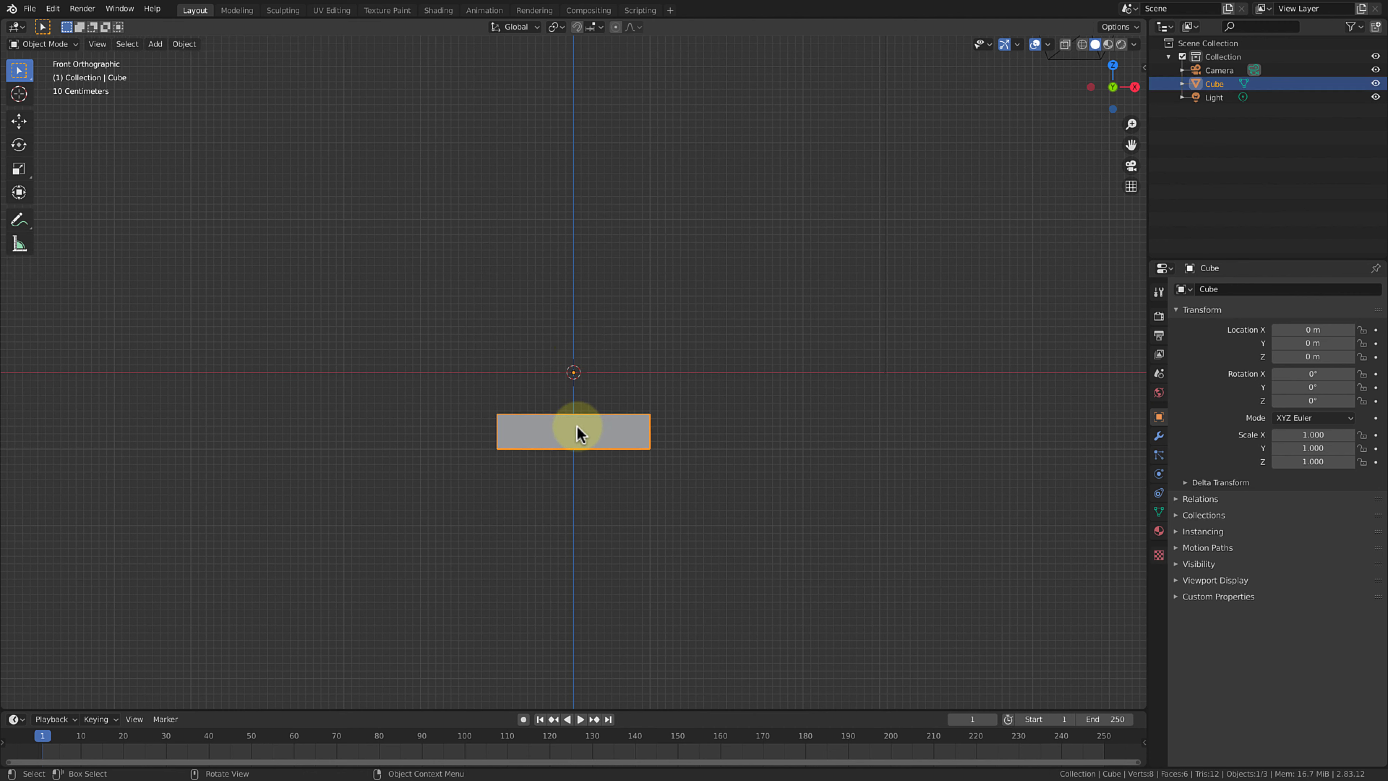
{"action": "key", "text": "g"}
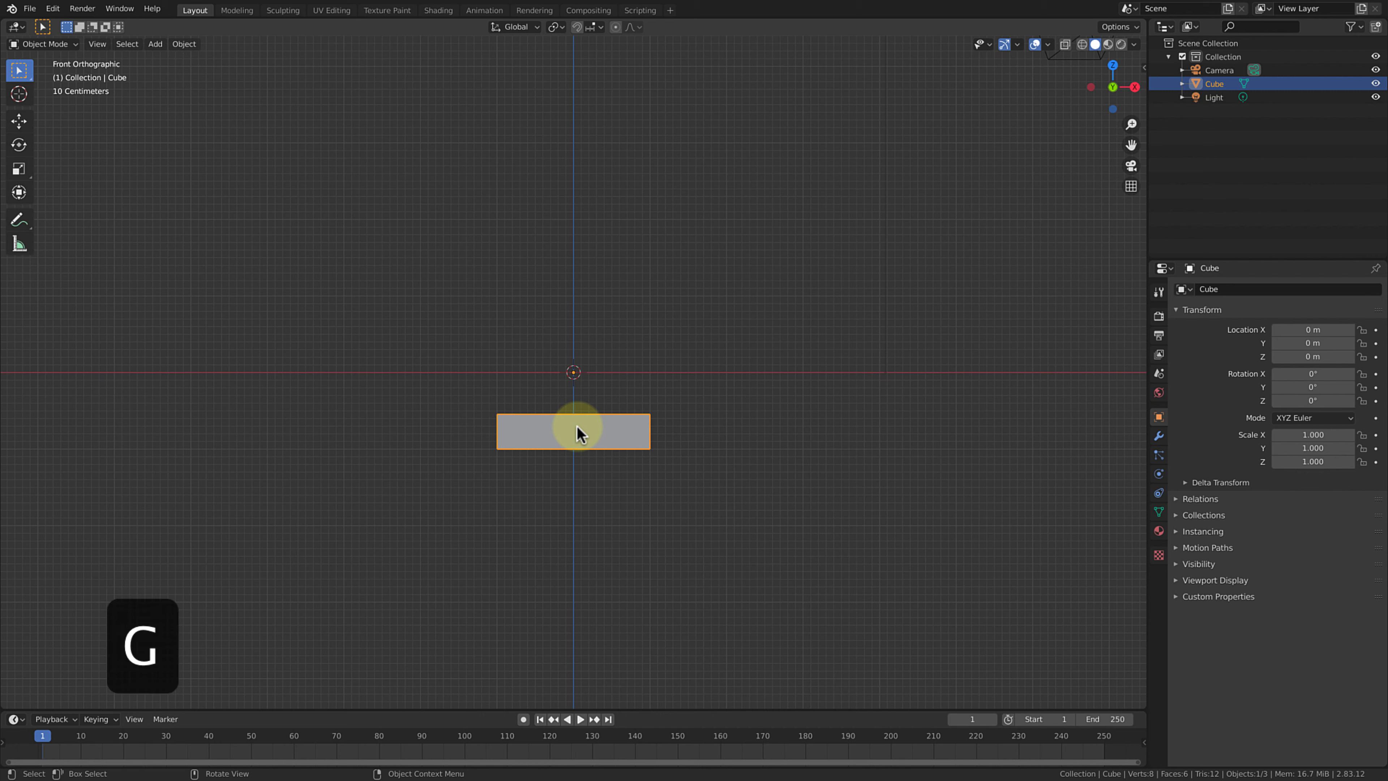
{"action": "key", "text": "z"}
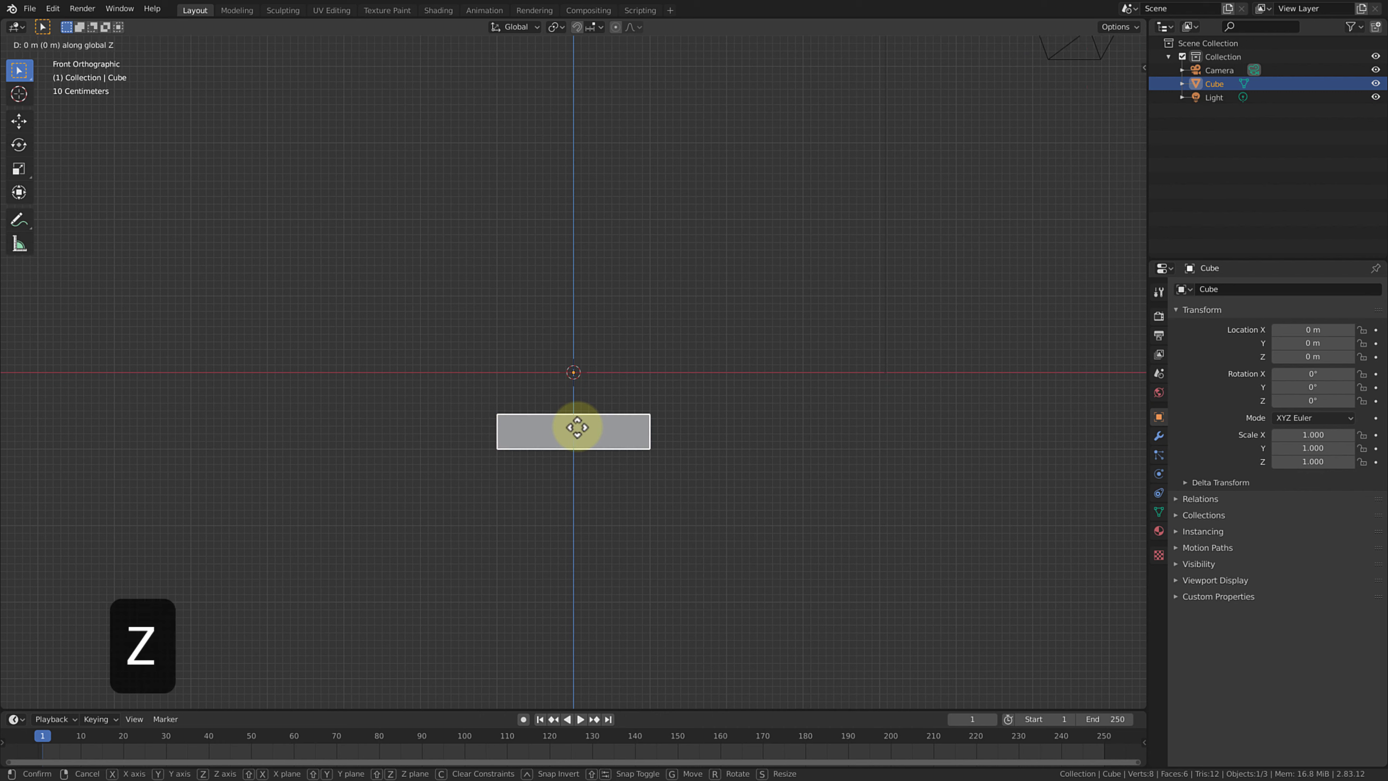
{"action": "left_click", "coordinate": [580, 349]}
Enter Edit Mode on the slab with its top face selected in face selection mode.
{"action": "middle_click_drag", "start_coordinate": [580, 348], "coordinate": [655, 306]}
{"action": "key", "text": "Tab"}
{"action": "key", "text": "3"}
{"action": "left_click", "coordinate": [572, 349]}
{"action": "key", "text": "Tab"}
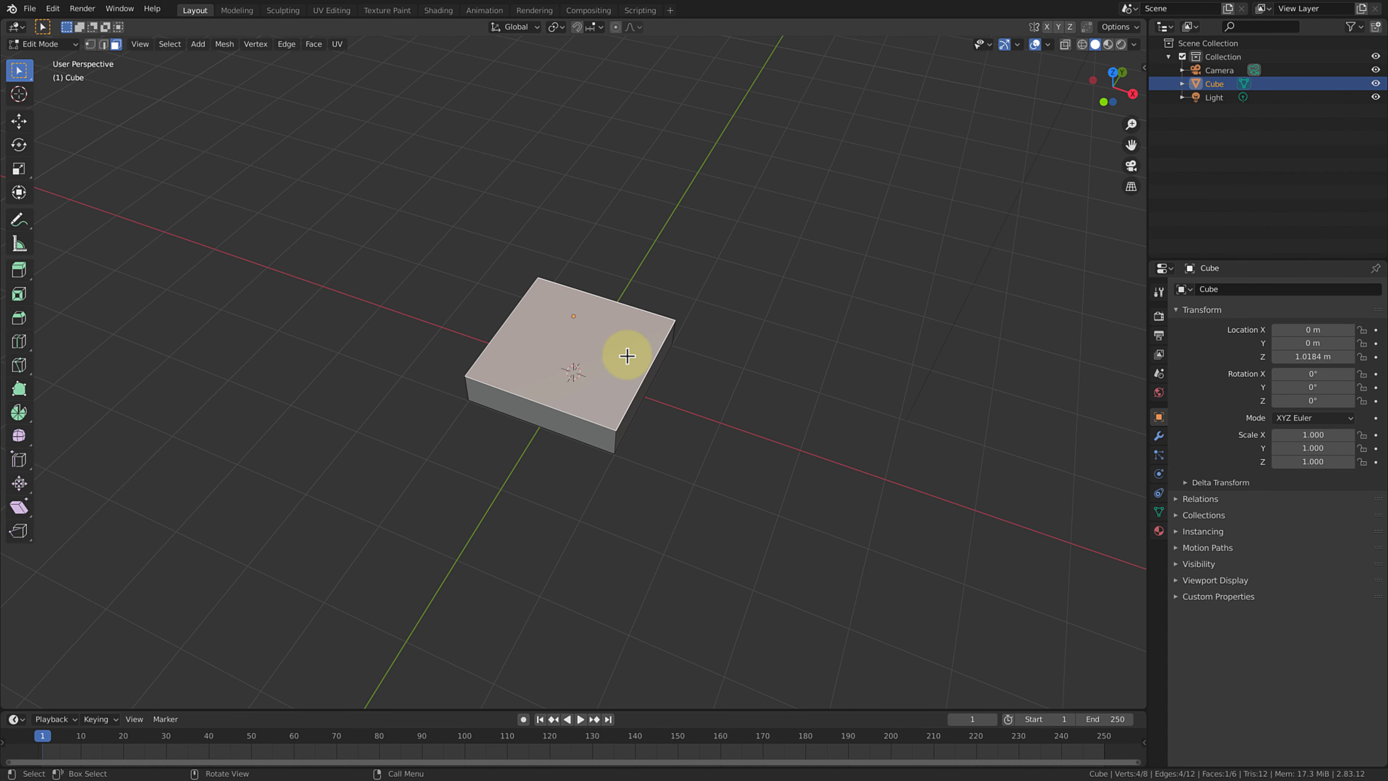
Select the slab's four vertical corner edges in edge selection mode.
{"action": "scroll", "coordinate": [692, 395], "scroll_direction": "up", "scroll_amount": 3}
{"action": "scroll", "coordinate": [691, 395], "scroll_direction": "down", "scroll_amount": 1}
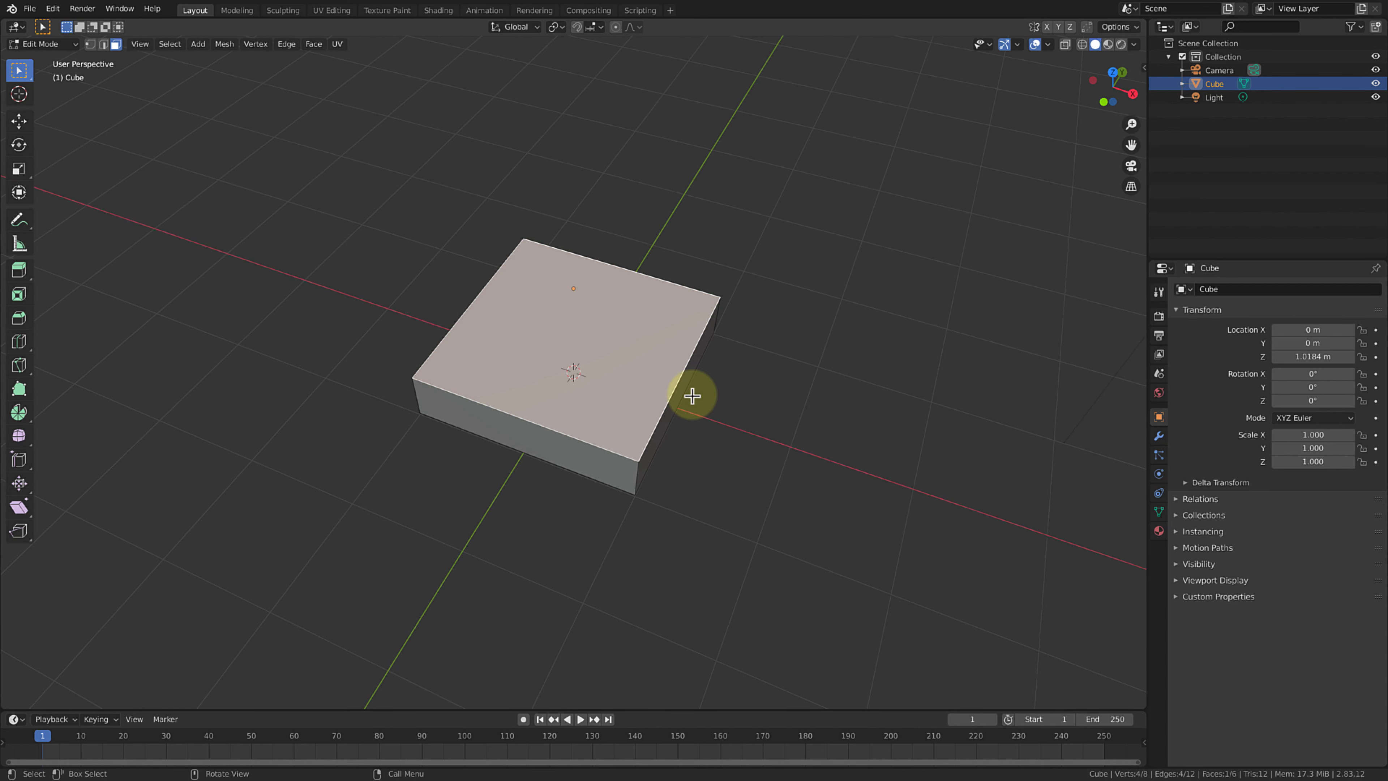
{"action": "middle_click_drag", "start_coordinate": [580, 440], "coordinate": [726, 426]}
{"action": "scroll", "coordinate": [546, 276], "scroll_direction": "up", "scroll_amount": 2}
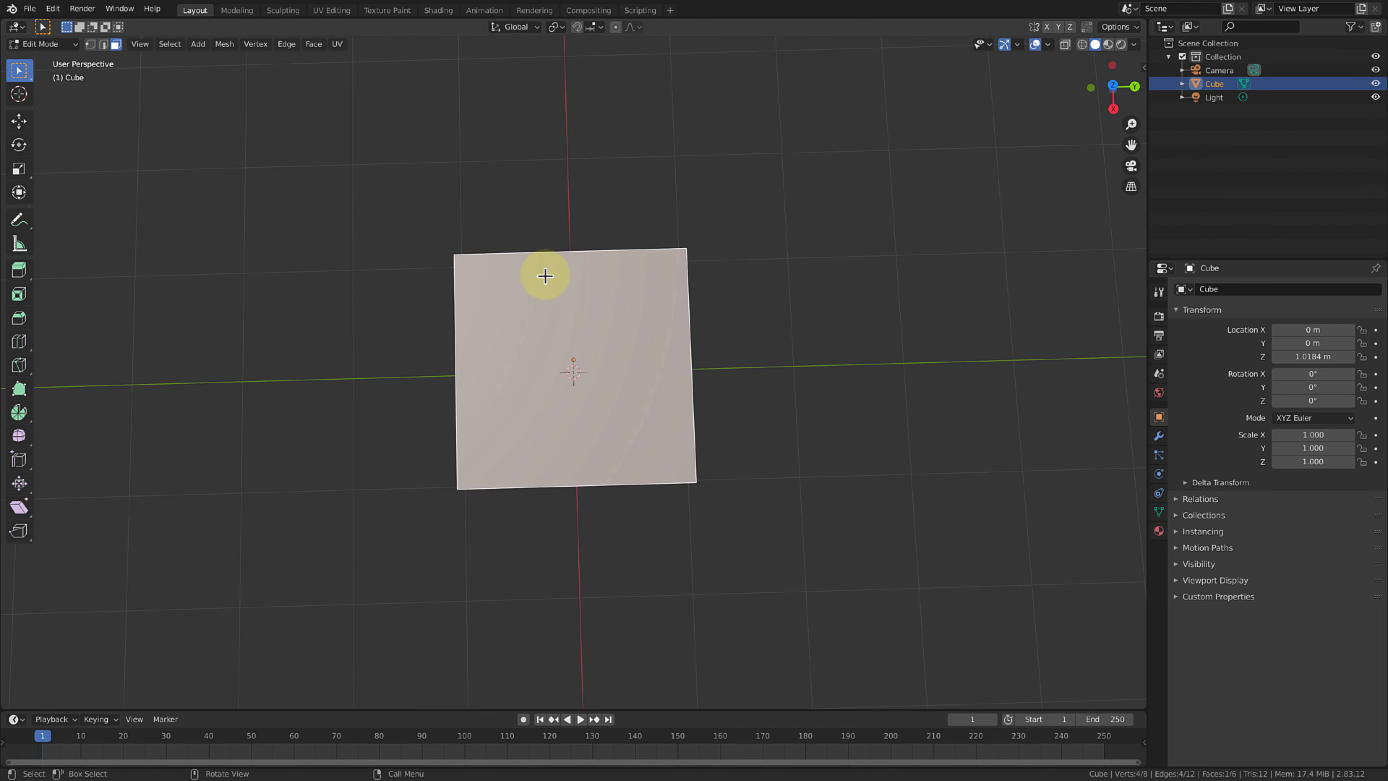
{"action": "scroll", "coordinate": [545, 275], "scroll_direction": "down", "scroll_amount": 1}
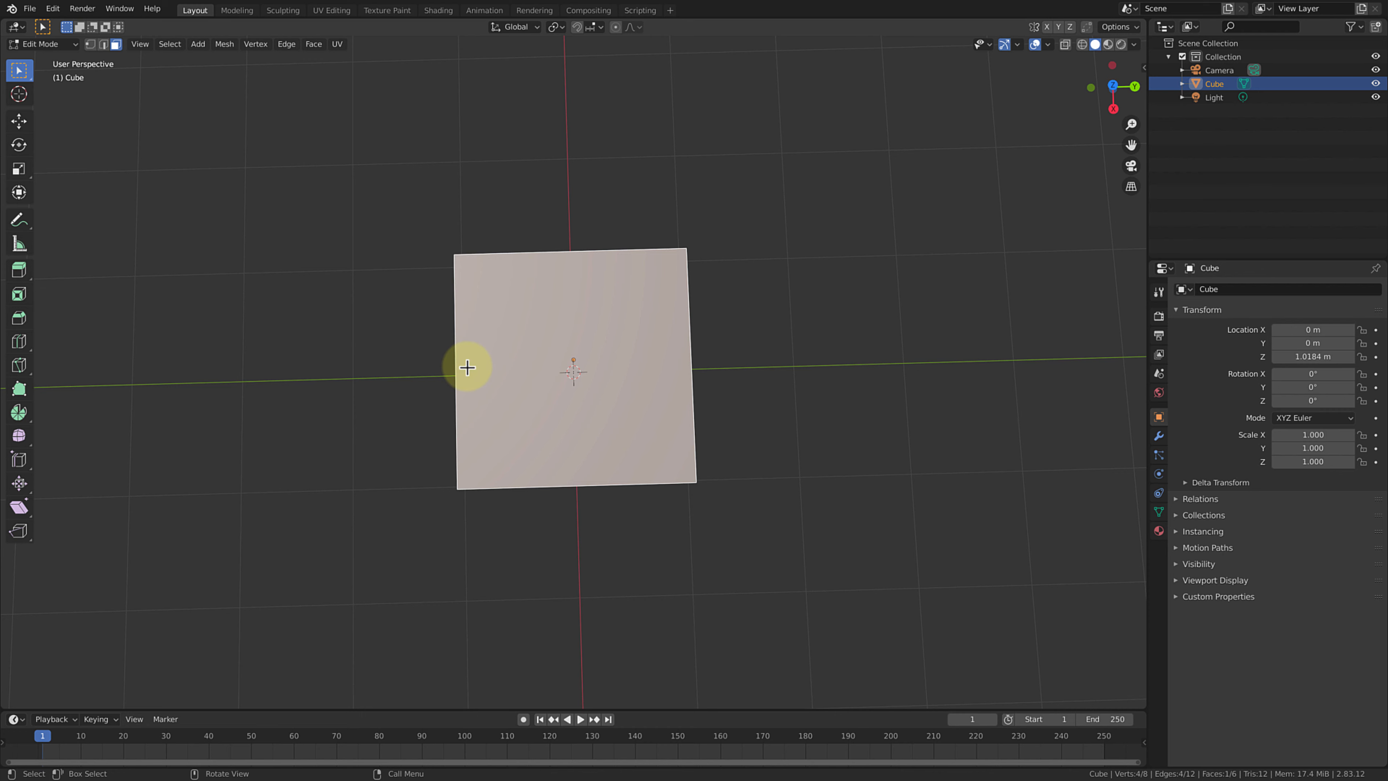
{"action": "middle_click_drag", "start_coordinate": [412, 381], "coordinate": [461, 287]}
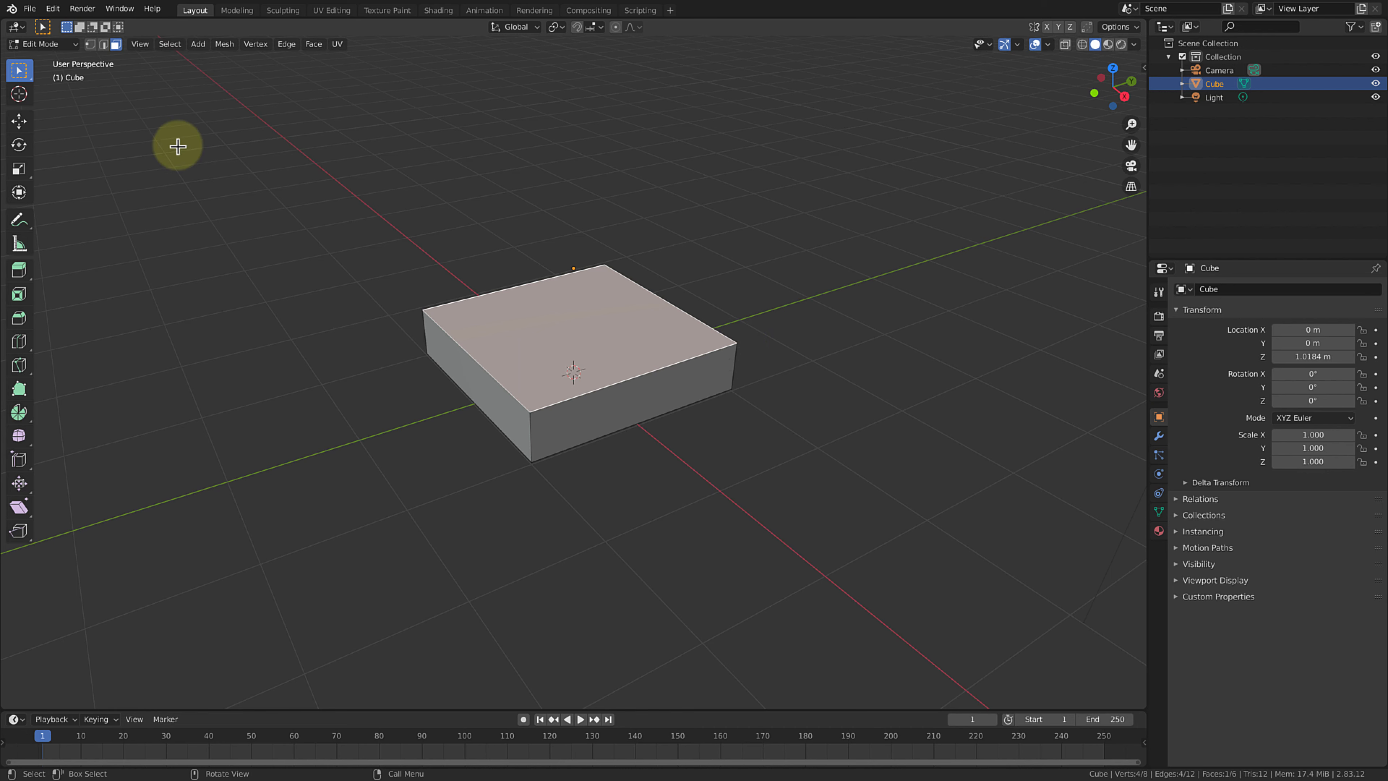
{"action": "key", "text": "2"}
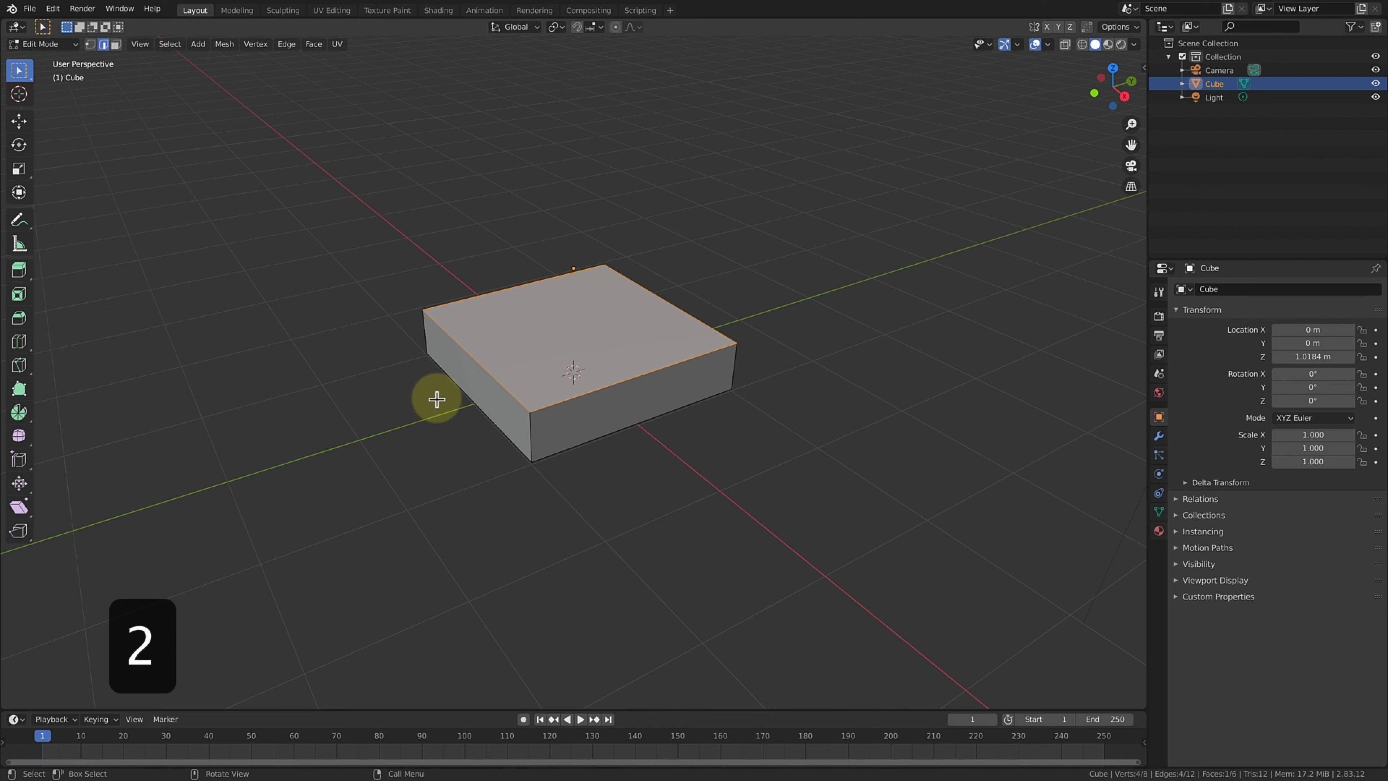
{"action": "left_click", "coordinate": [529, 436]}
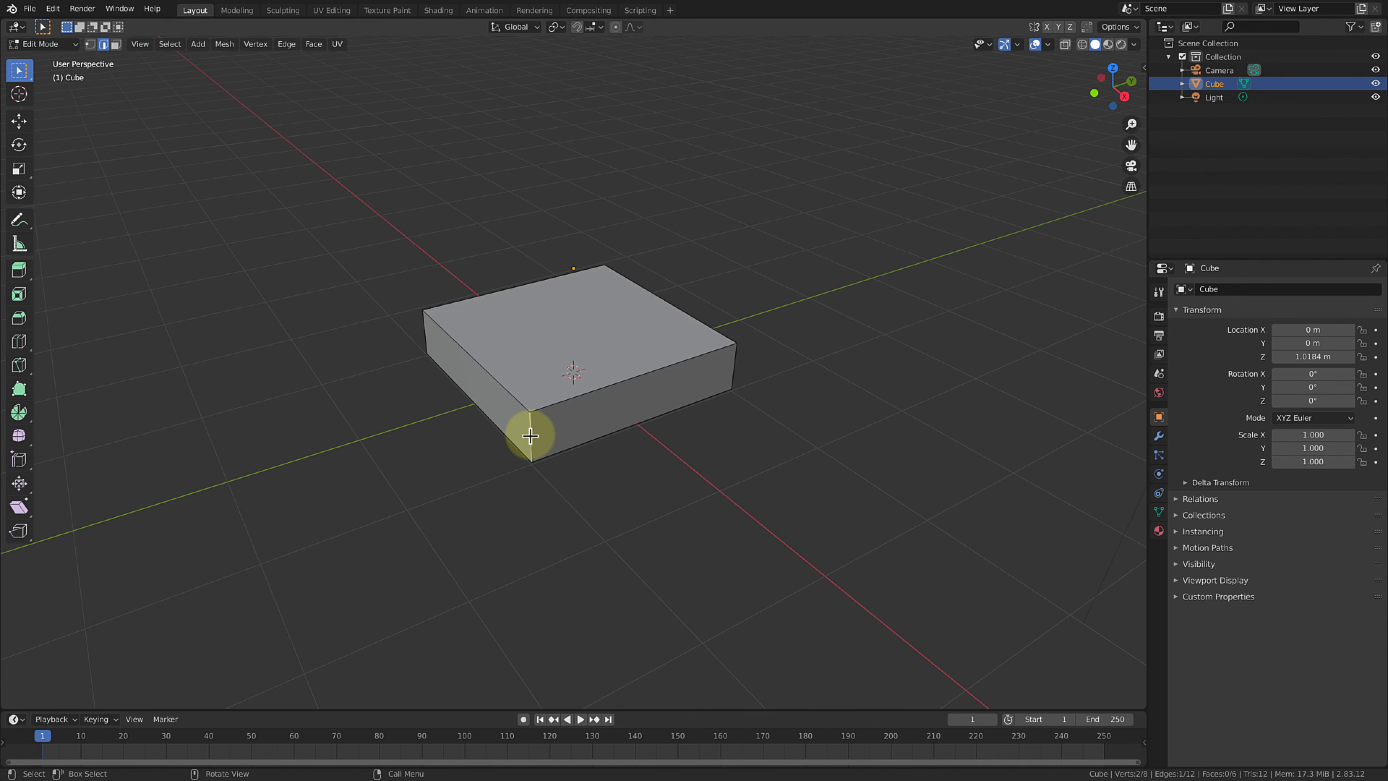
{"action": "left_click", "coordinate": [733, 367], "text": "shift"}
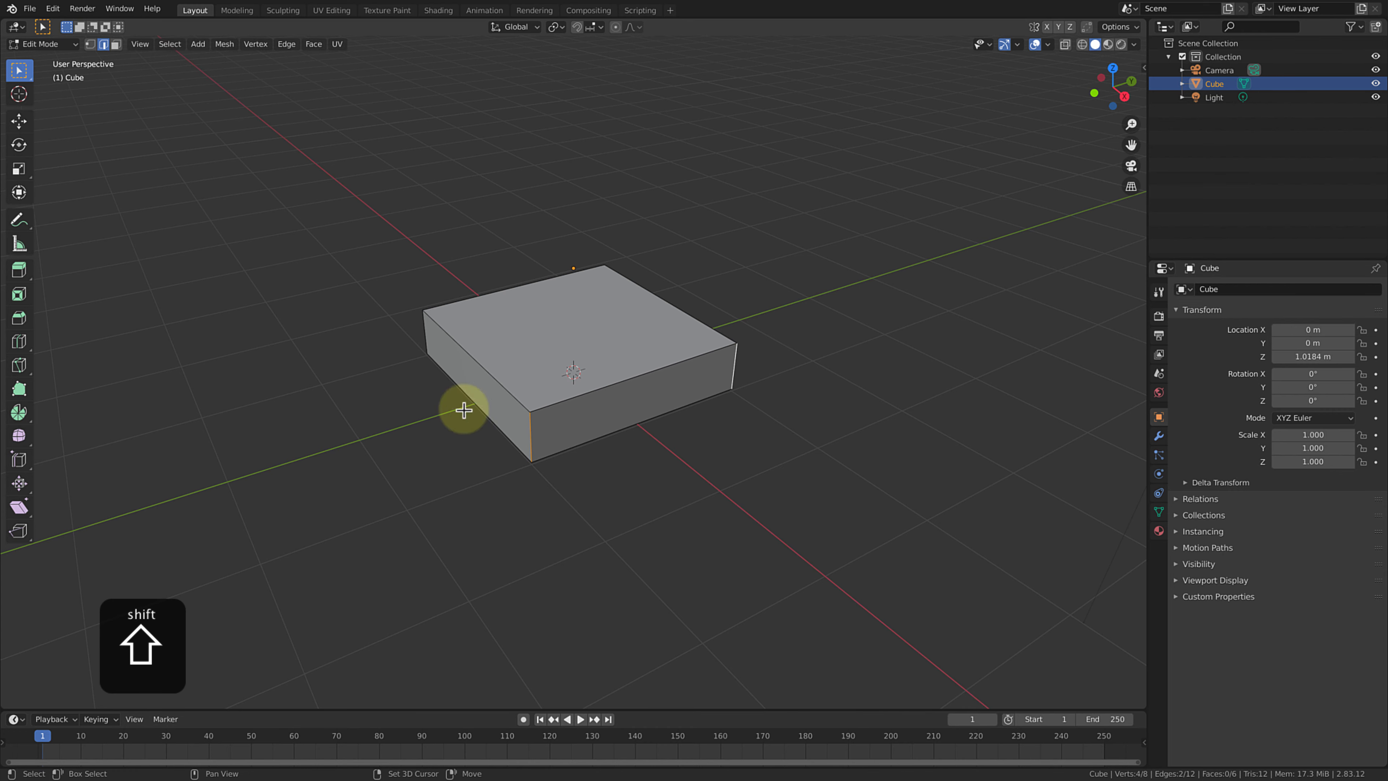
{"action": "middle_click_drag", "start_coordinate": [387, 421], "coordinate": [623, 400]}
{"action": "left_click", "coordinate": [603, 406], "text": "shift"}
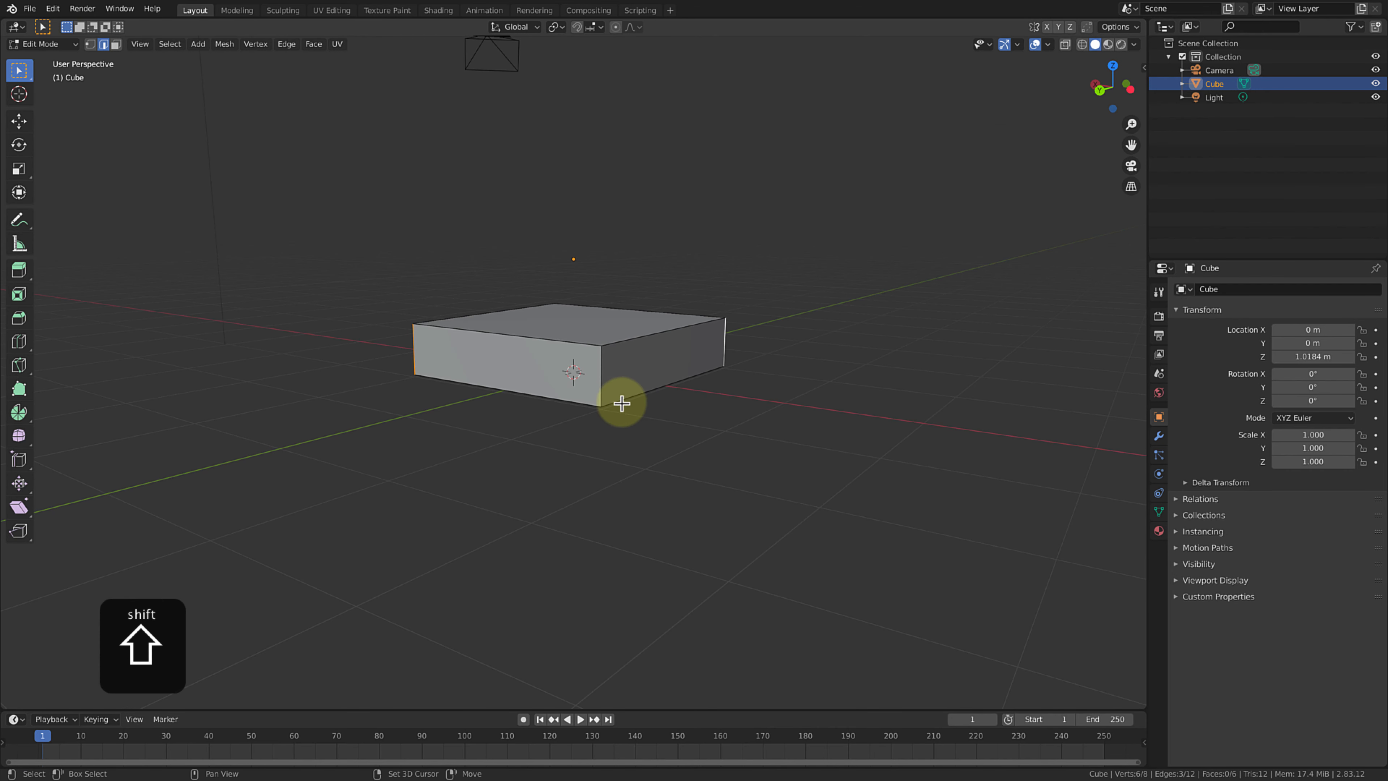
{"action": "left_click", "coordinate": [602, 392], "text": "shift"}
{"action": "middle_click_drag", "start_coordinate": [781, 403], "coordinate": [727, 421]}
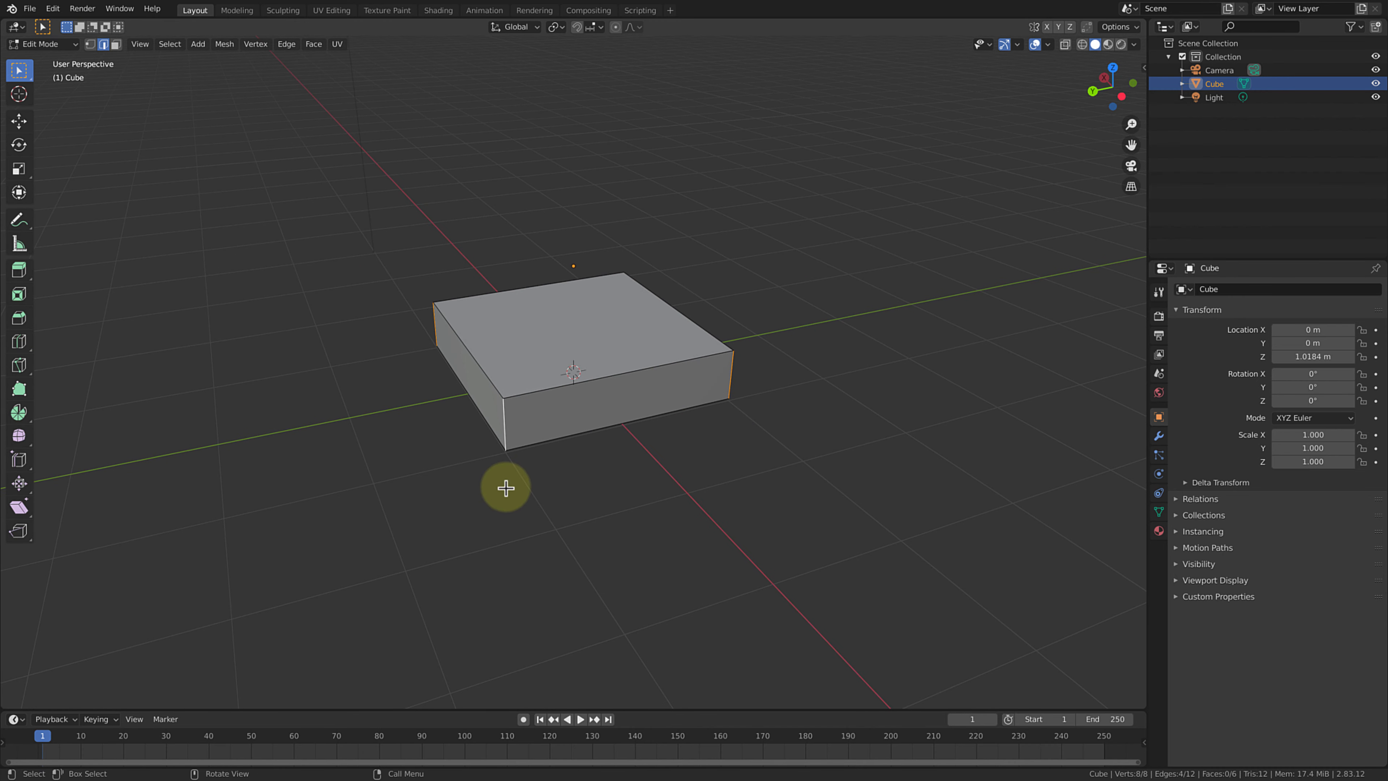
Bevel the four selected corner edges by about 0.209 m with 7 segments and open the bevel's settings.
{"action": "key", "text": "super+b"}
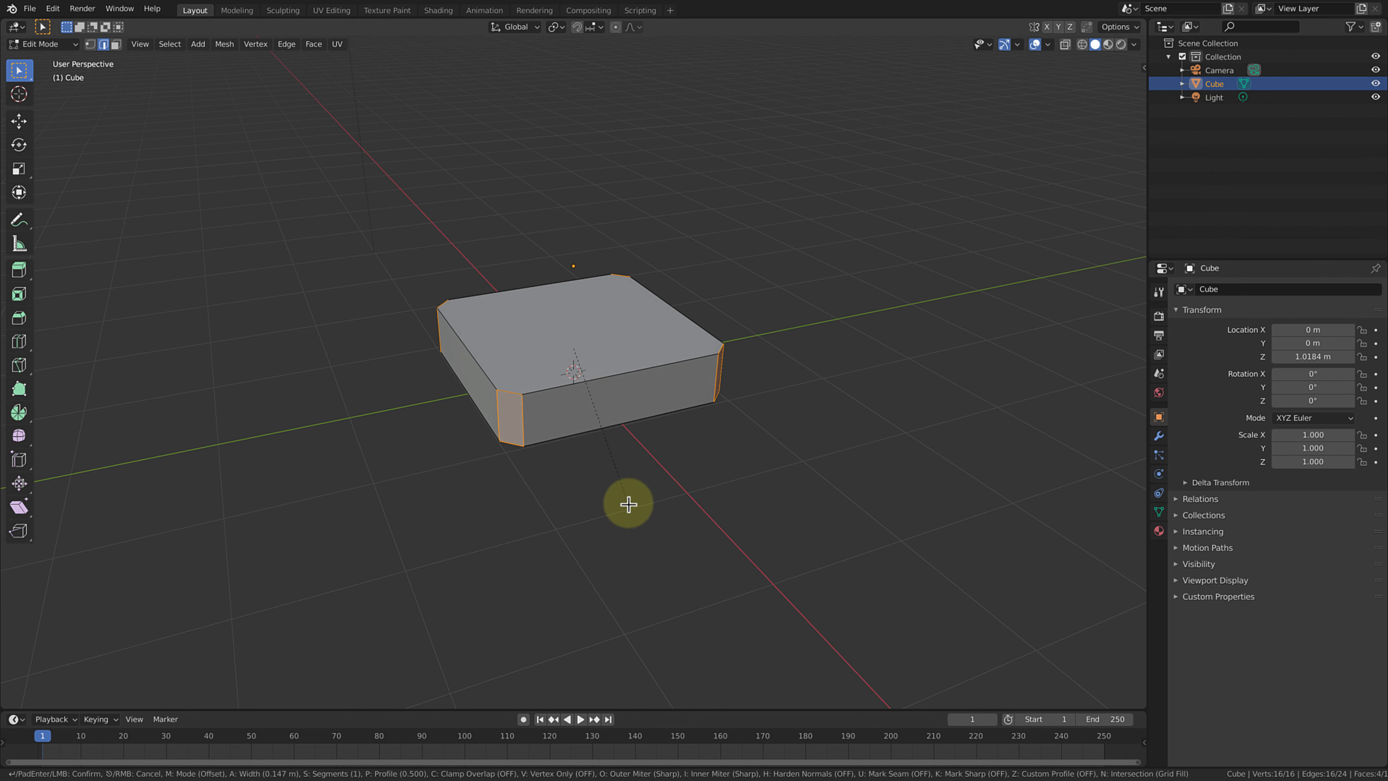
{"action": "scroll", "coordinate": [631, 506], "scroll_direction": "up", "scroll_amount": 3}
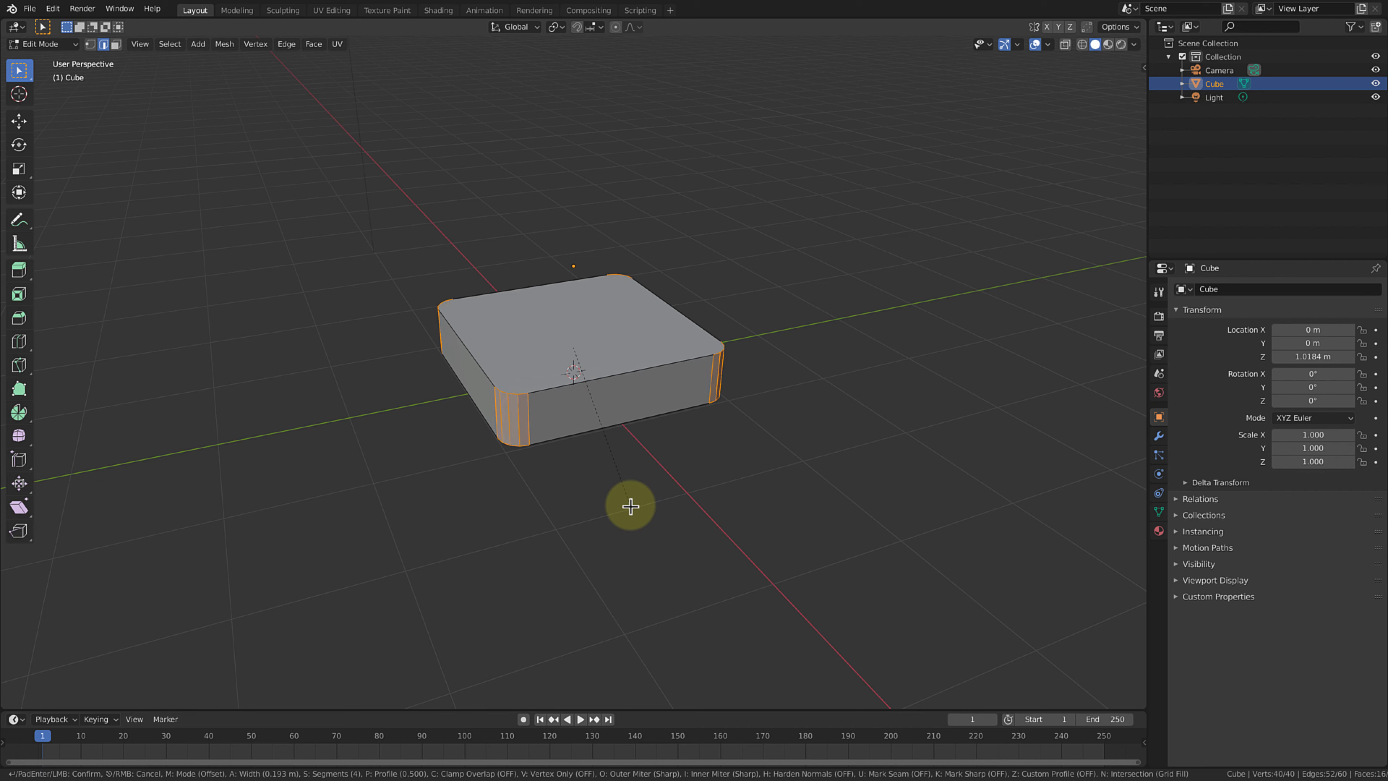
{"action": "scroll", "coordinate": [631, 506], "scroll_direction": "down", "scroll_amount": 2}
{"action": "scroll", "coordinate": [630, 505], "scroll_direction": "up", "scroll_amount": 3}
{"action": "scroll", "coordinate": [630, 506], "scroll_direction": "up", "scroll_amount": 2}
{"action": "left_click", "coordinate": [631, 507]}
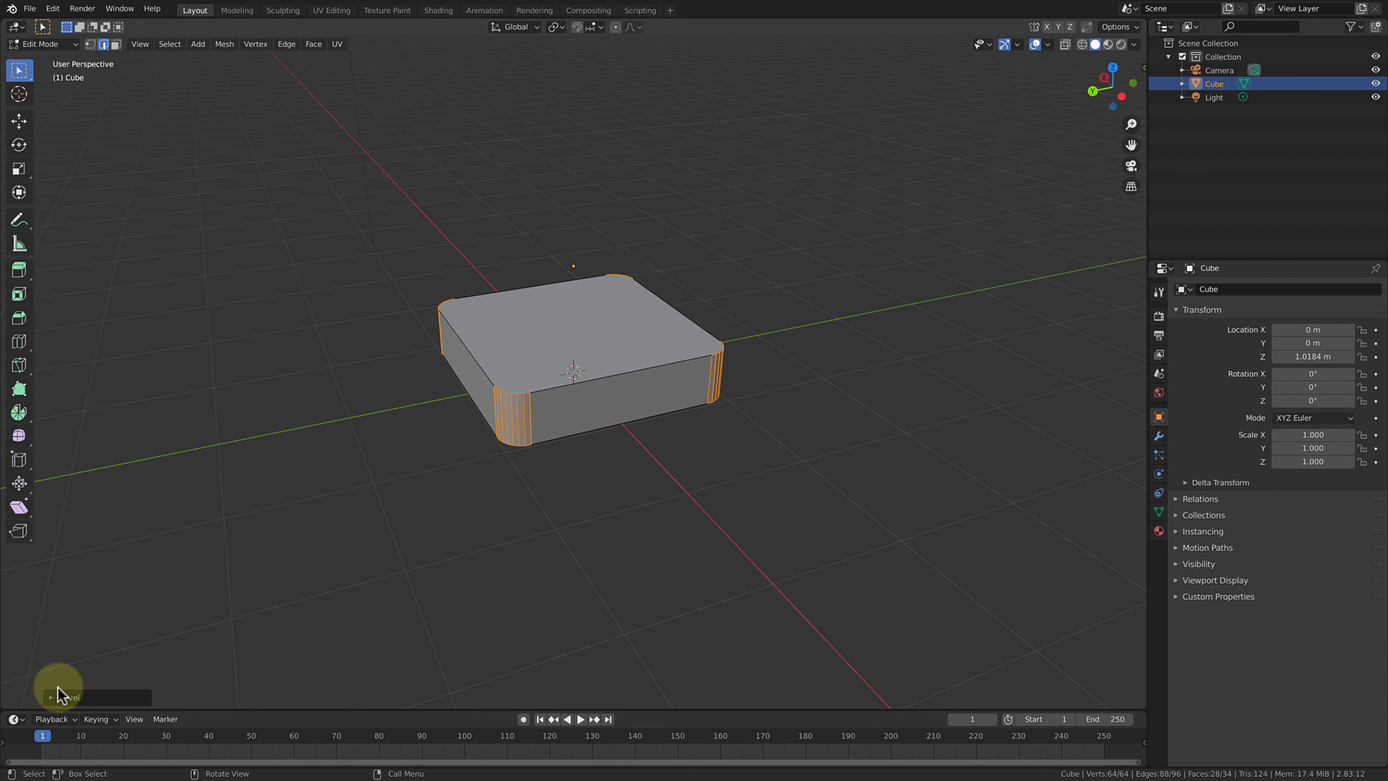
{"action": "left_click", "coordinate": [52, 700]}
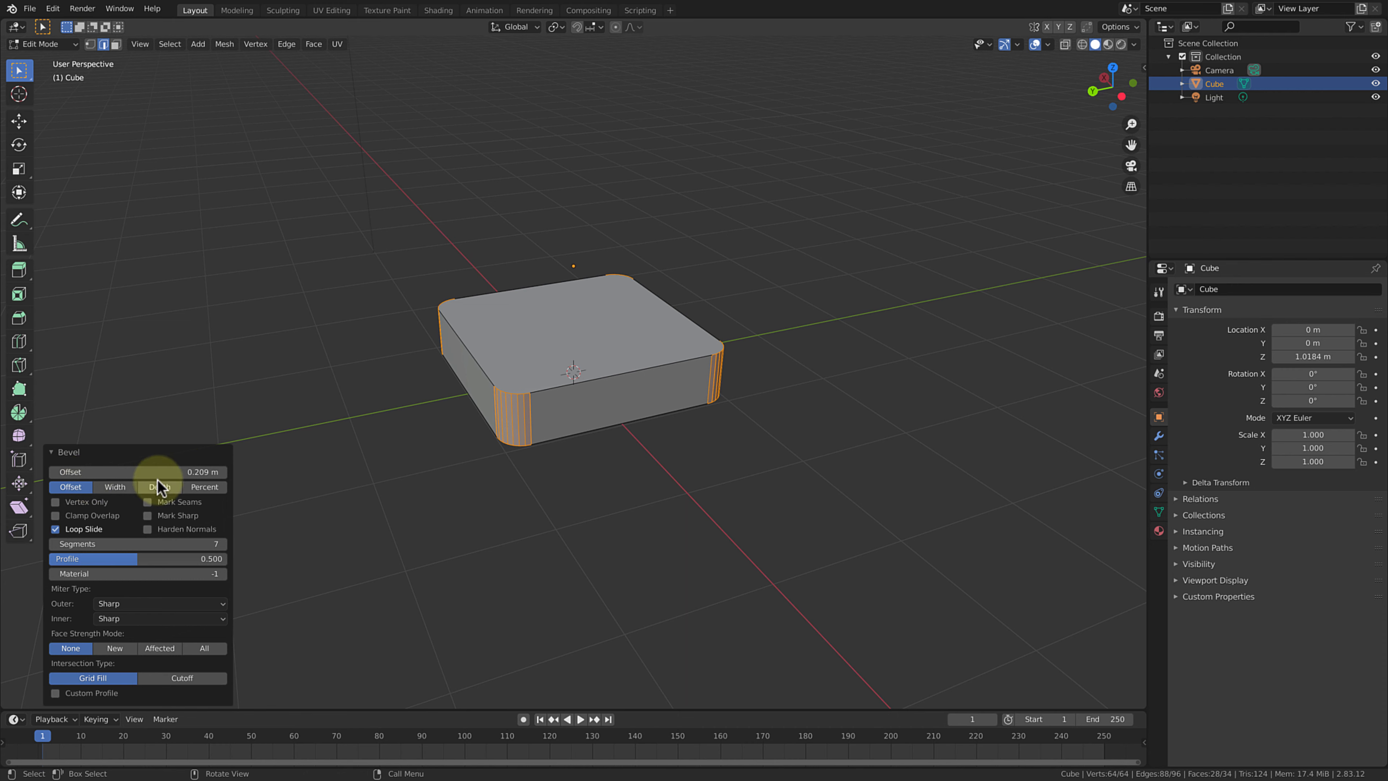
Try a bevel offset of 0 m on the corner edges, and return the offset to 0.209 m.
{"action": "left_click", "coordinate": [181, 472]}
{"action": "type", "text": "0"}
{"action": "key", "text": "Return"}
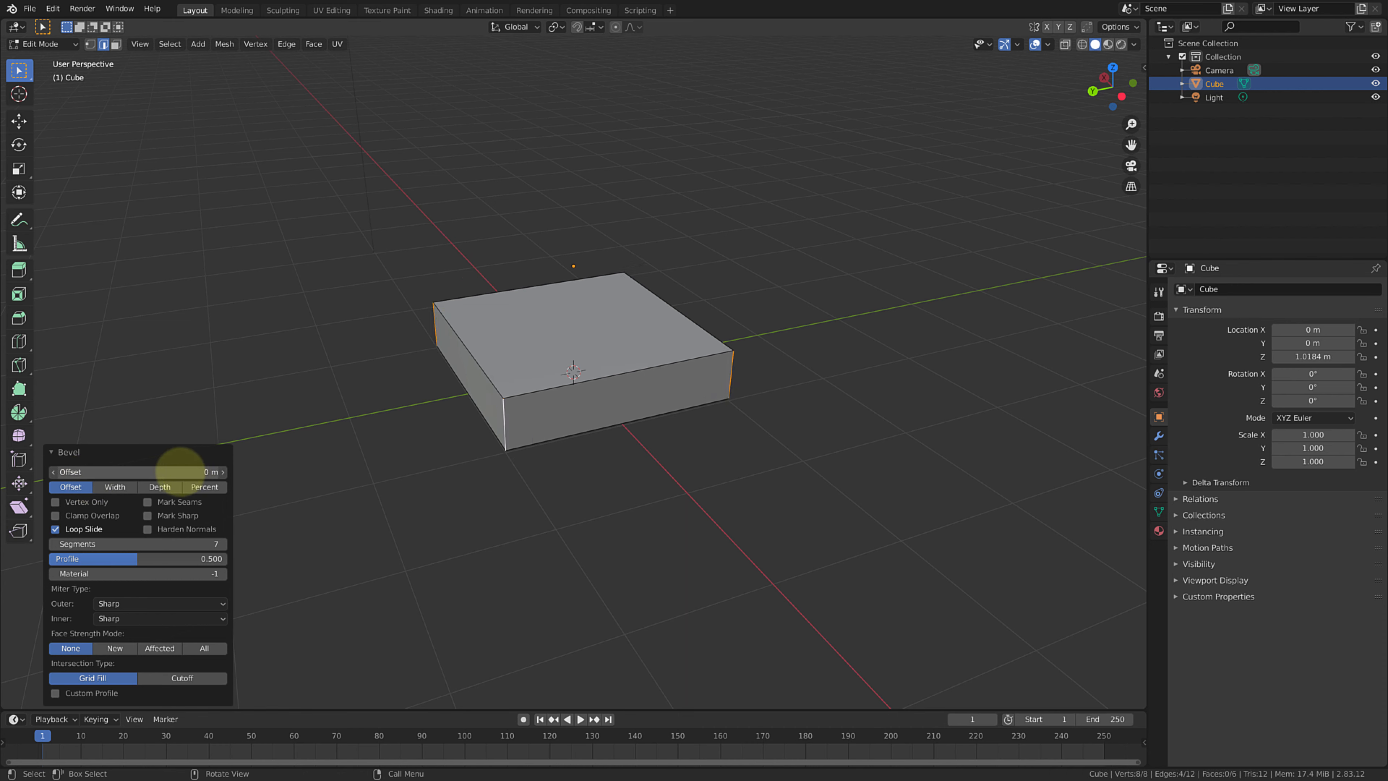
{"action": "left_click_drag", "start_coordinate": [180, 472], "coordinate": [188, 472]}
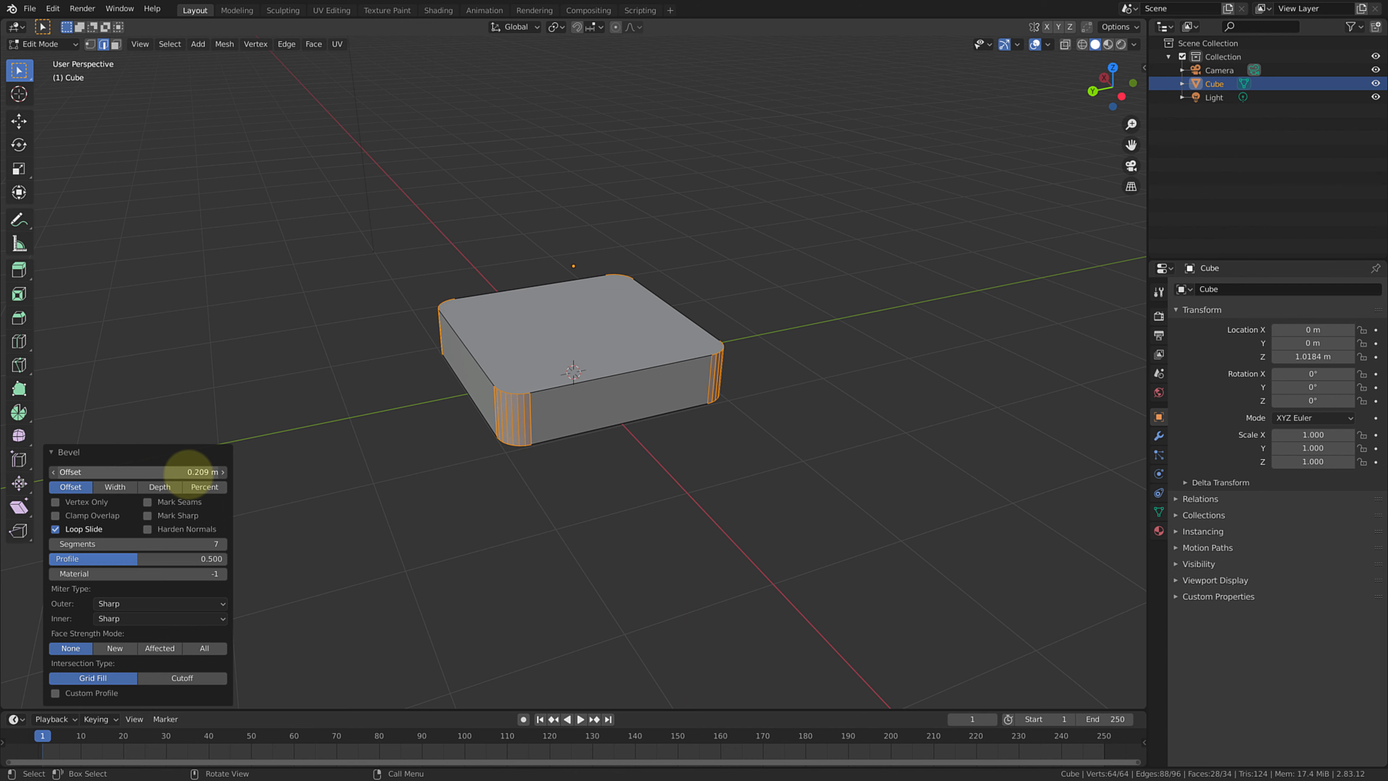
From the top view, set the corner bevel's offset to about 0.289 m with 6 segments, and deselect the edges.
{"action": "key", "text": "KP_7"}
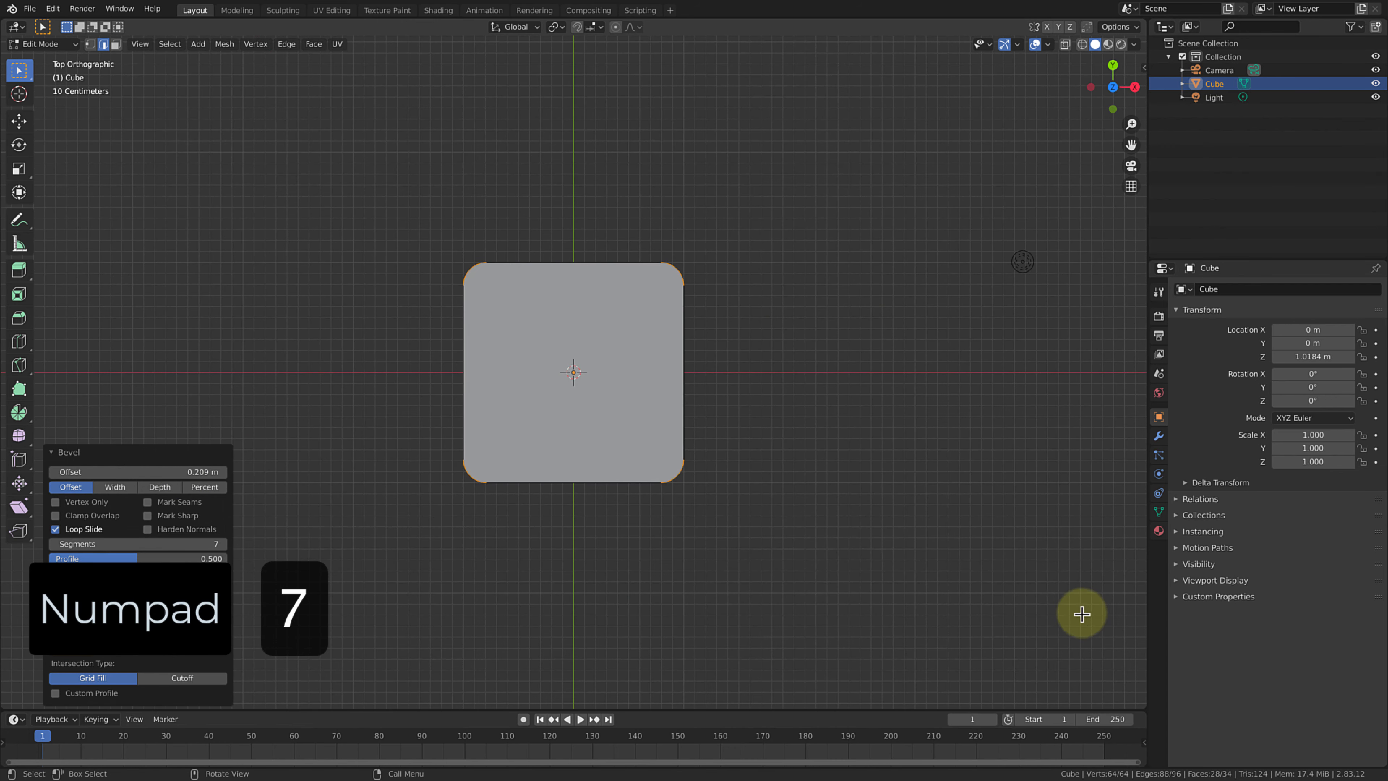
{"action": "left_click_drag", "start_coordinate": [180, 471], "coordinate": [183, 471]}
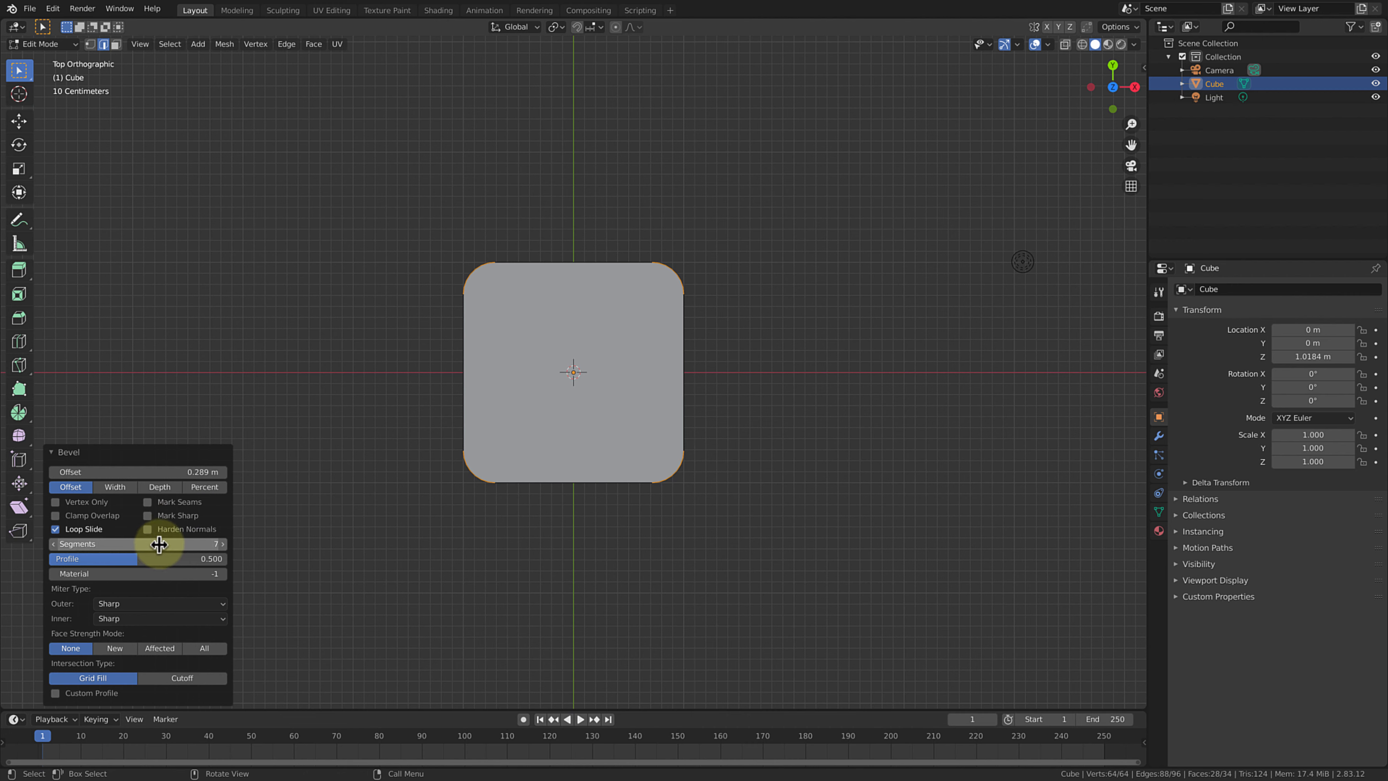
{"action": "mouse_move", "coordinate": [163, 542]}
{"action": "left_mouse_down"}
{"action": "mouse_move", "coordinate": [183, 544]}
{"action": "mouse_move", "coordinate": [150, 544]}
{"action": "mouse_move", "coordinate": [179, 544]}
{"action": "mouse_move", "coordinate": [161, 543]}
{"action": "left_mouse_up"}
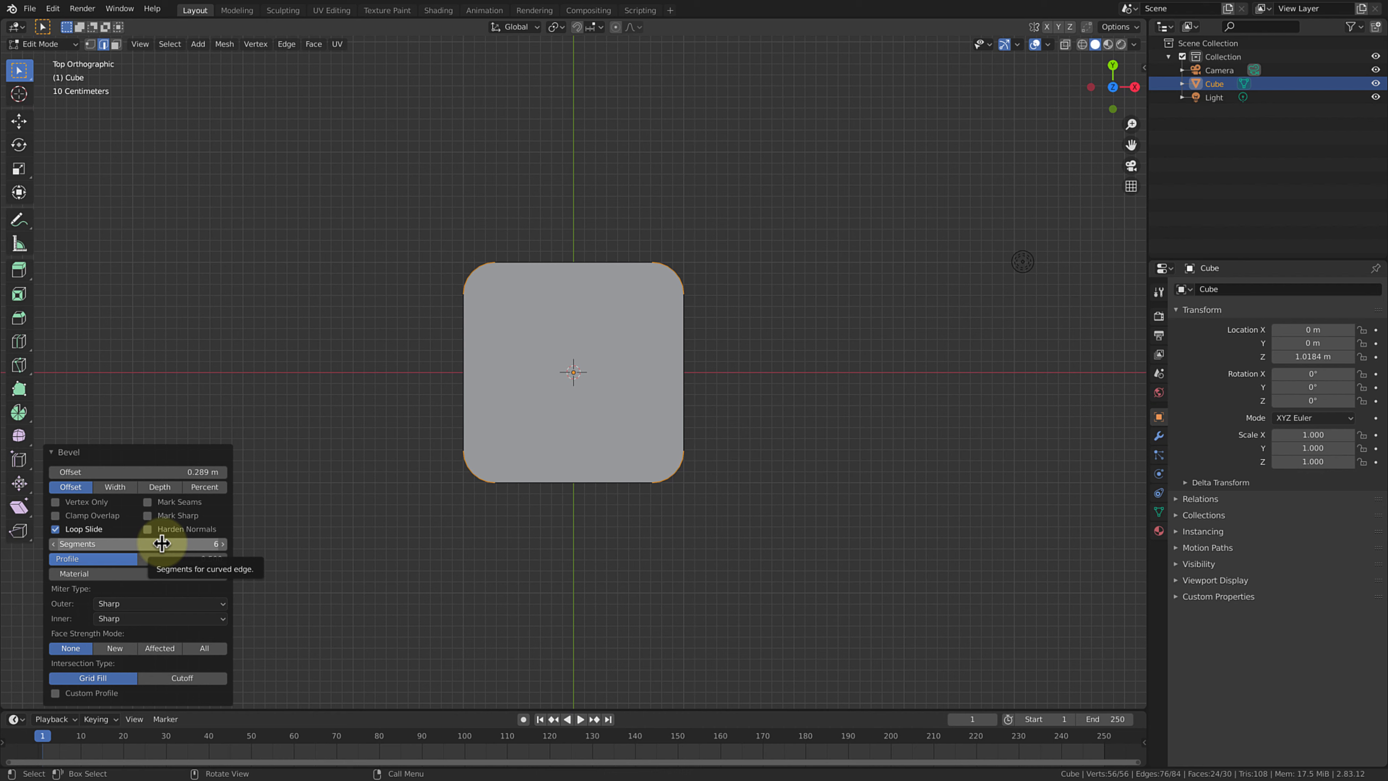
{"action": "key", "text": "s"}
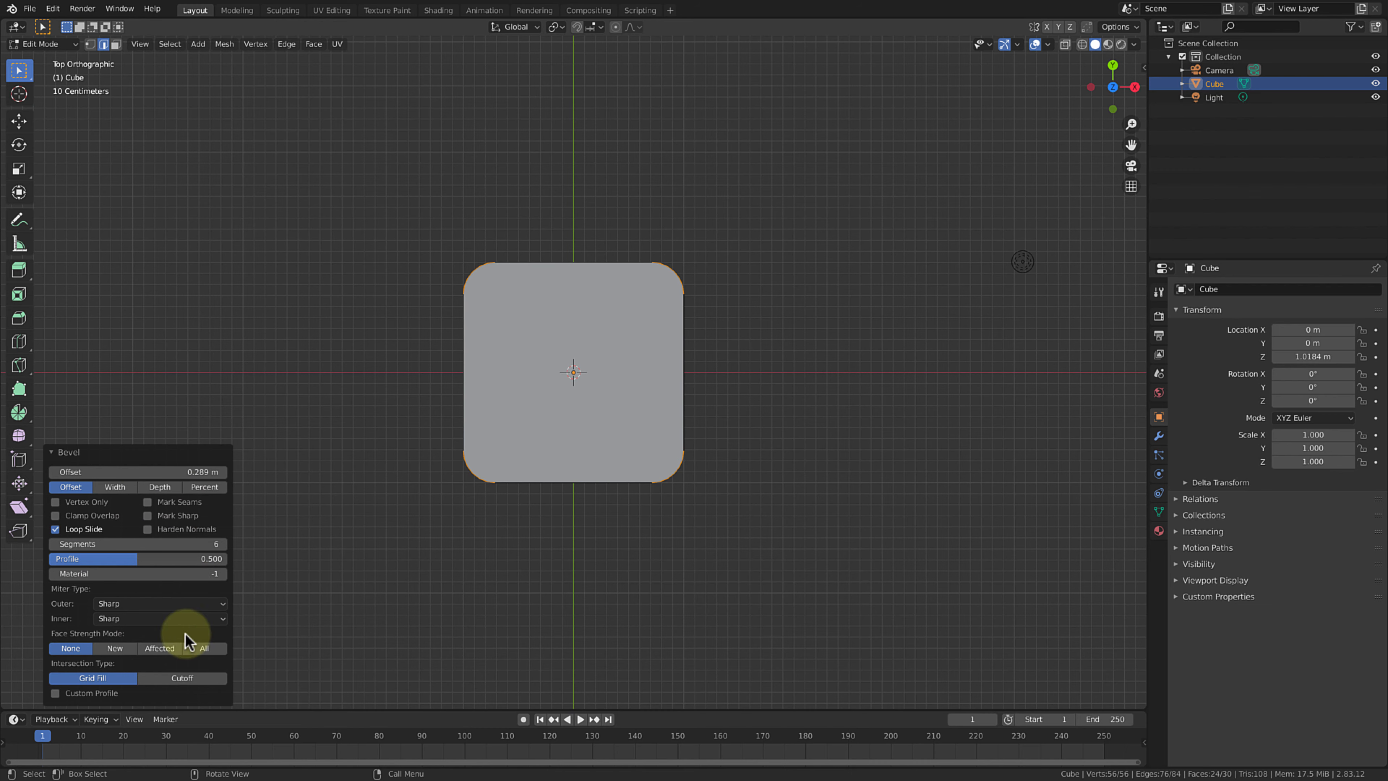
{"action": "left_click", "coordinate": [314, 623]}
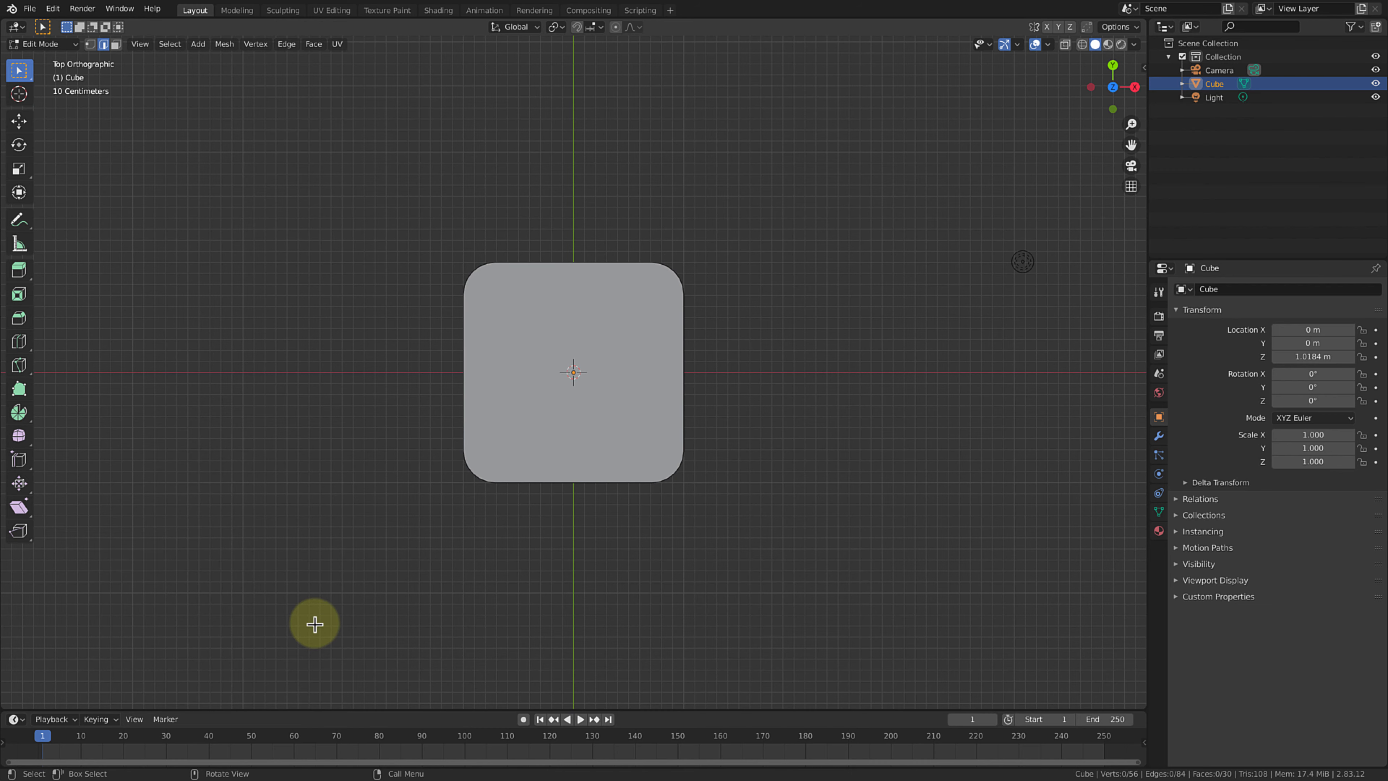
Select the whole edge loop around the rounded slab's top face.
{"action": "middle_click_drag", "start_coordinate": [443, 551], "coordinate": [453, 487]}
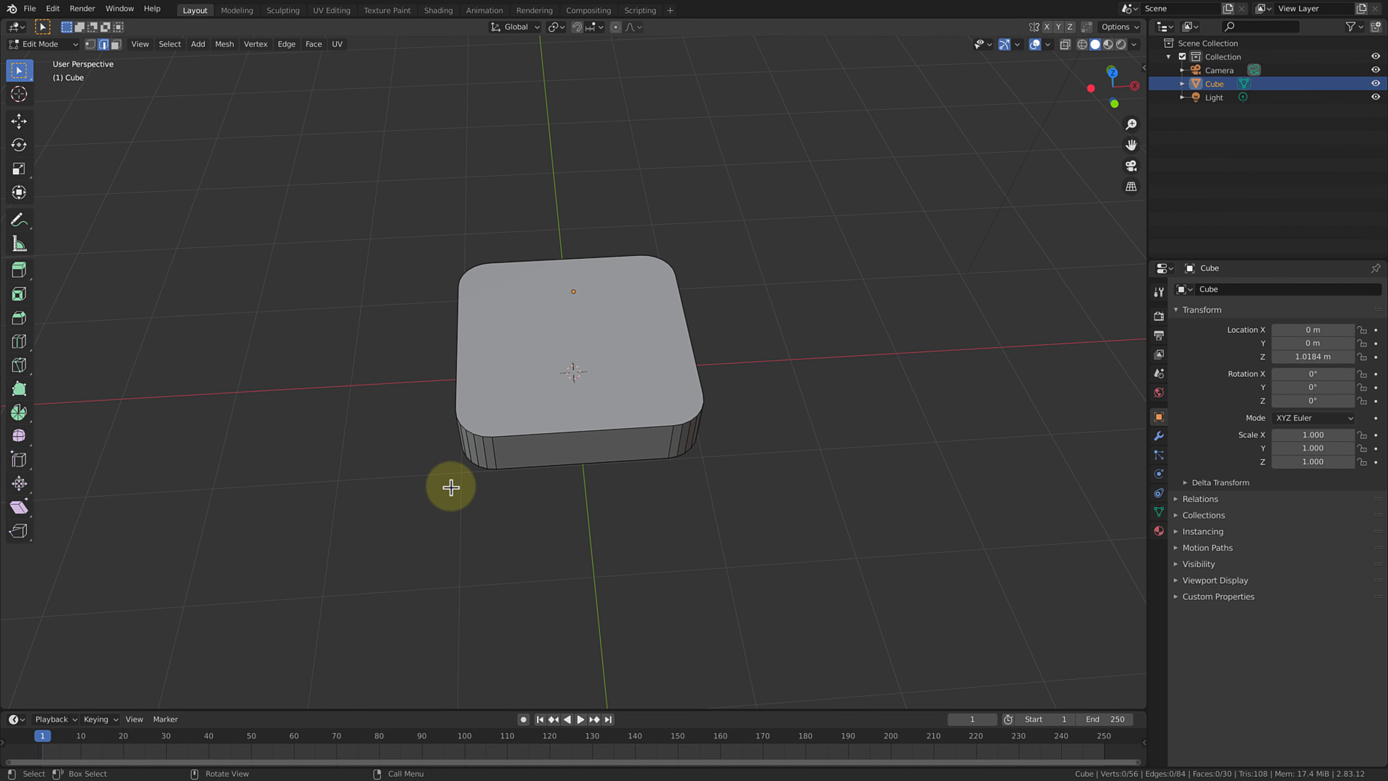
{"action": "left_click", "coordinate": [517, 435]}
{"action": "left_click", "coordinate": [516, 435], "text": "alt"}
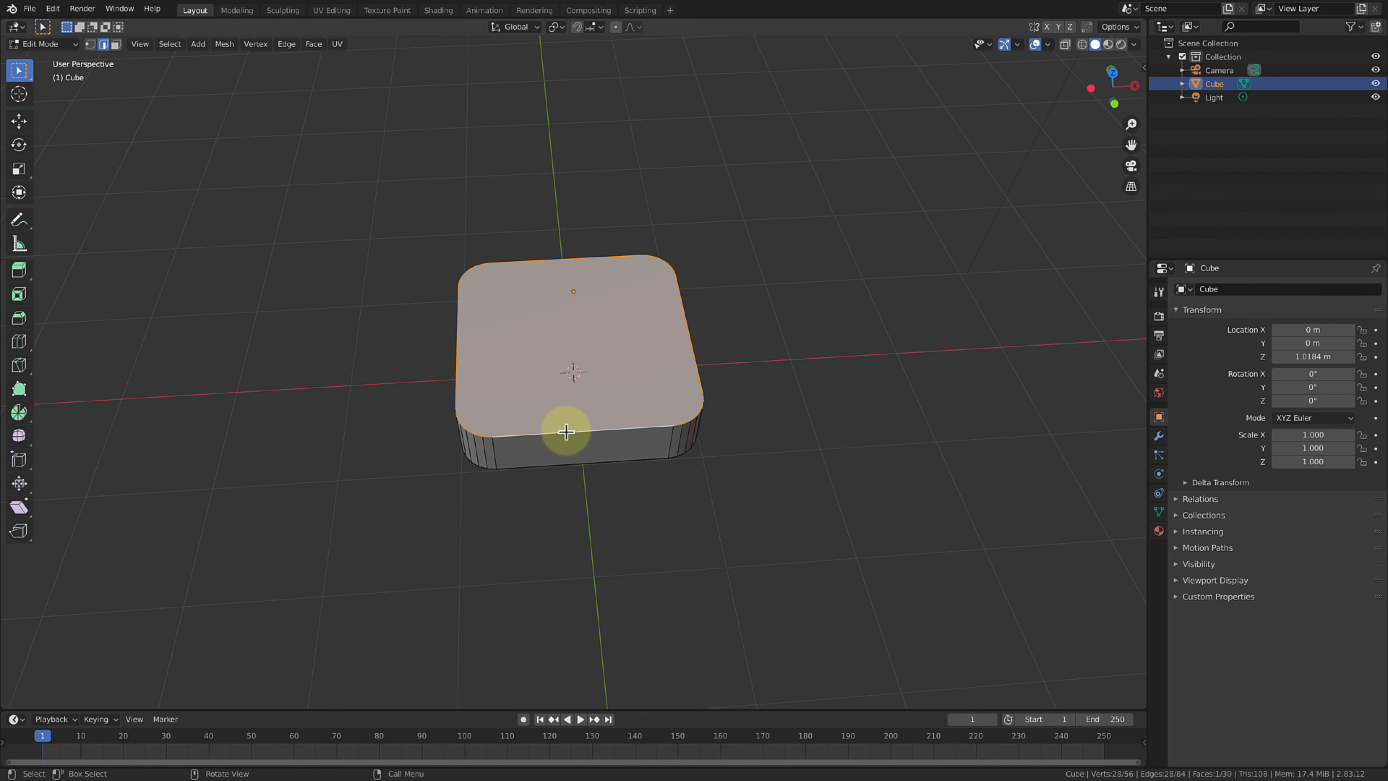
Try to bevel the top edge loop by about 0.055 m with 6 segments, and undo that bevel.
{"action": "key", "text": "ctrl+b"}
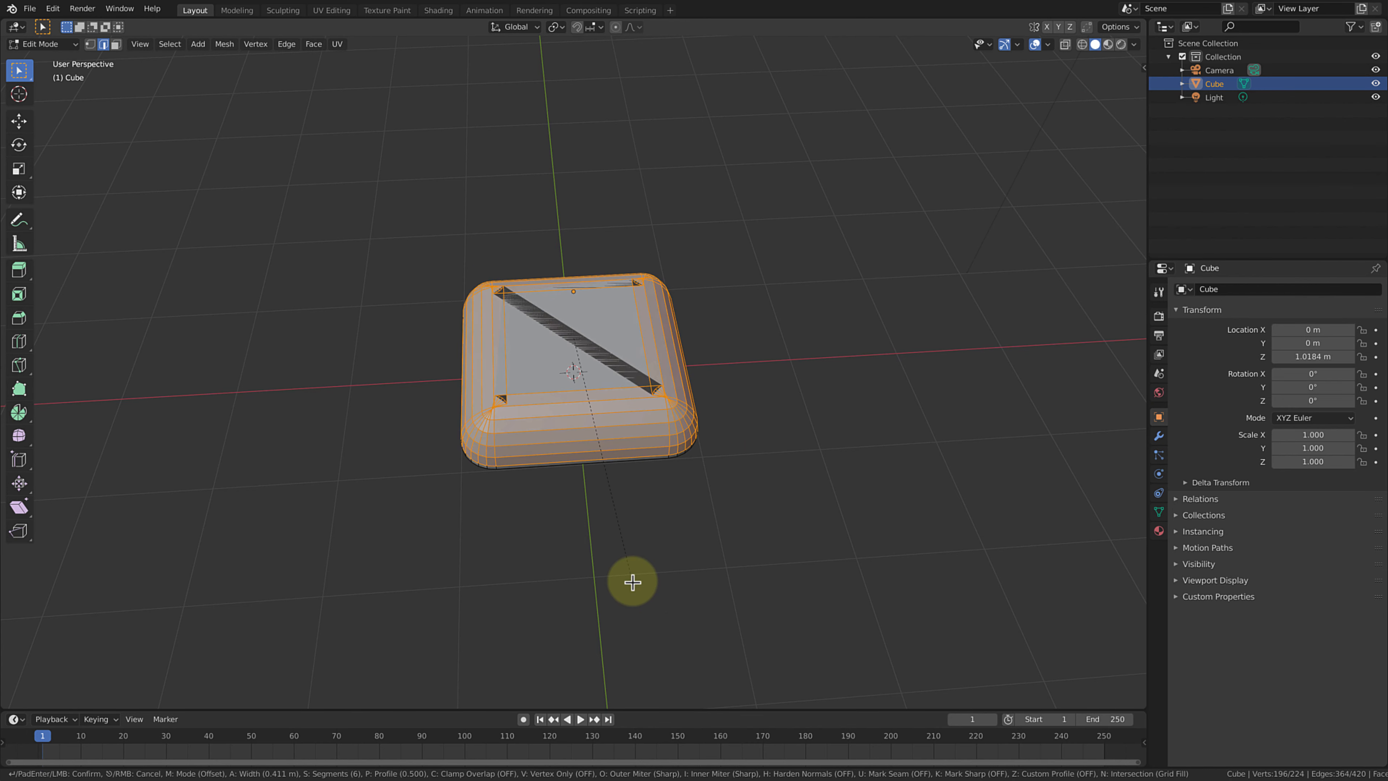
{"action": "left_click", "coordinate": [647, 556]}
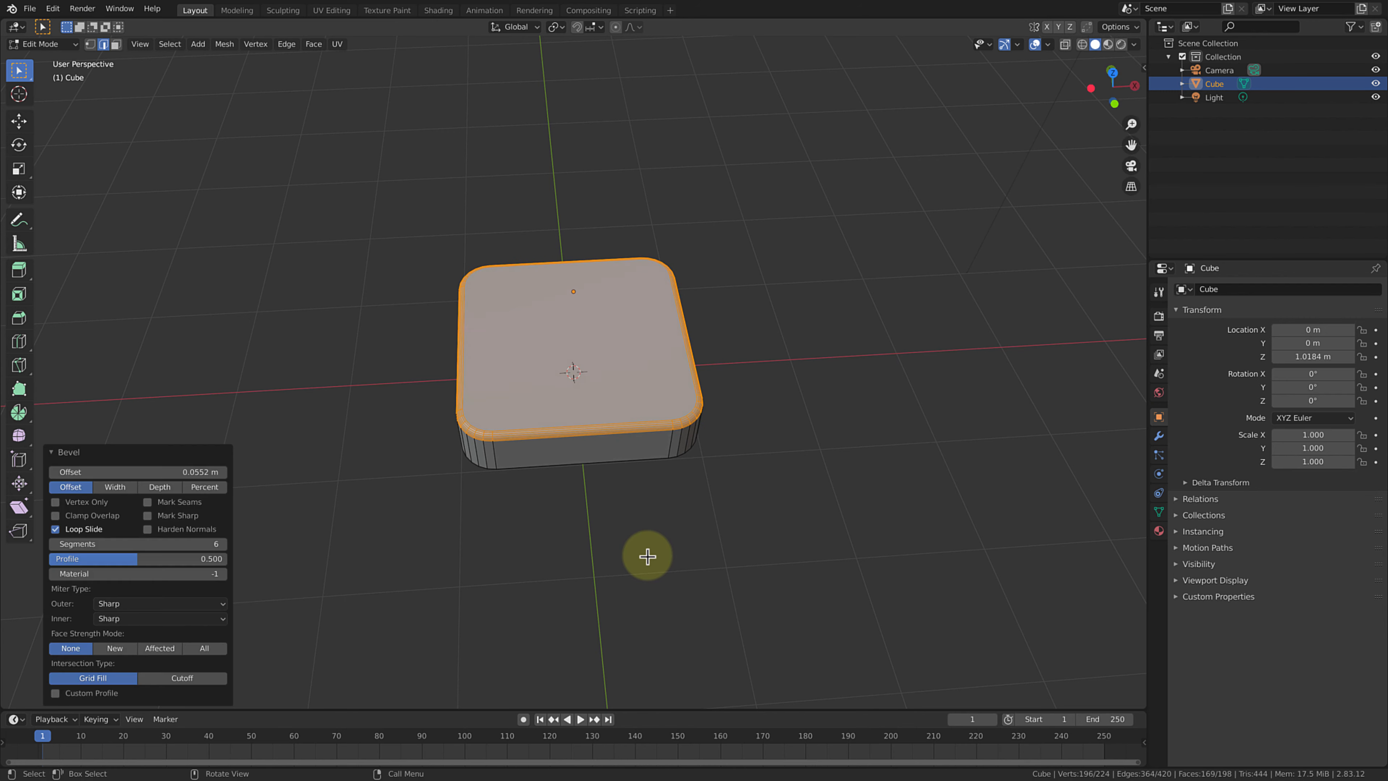
{"action": "scroll", "coordinate": [646, 555], "scroll_direction": "up", "scroll_amount": 3}
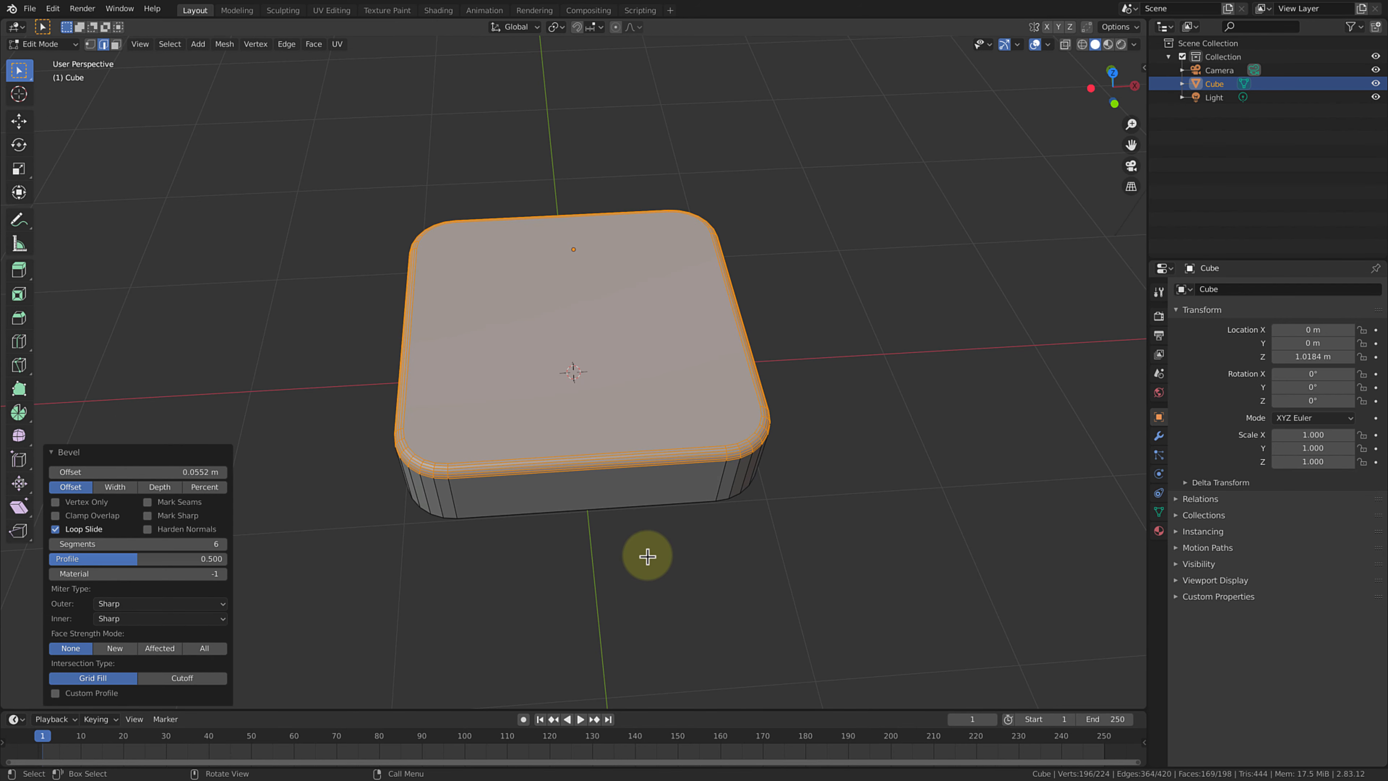
{"action": "key", "text": "ctrl+z"}
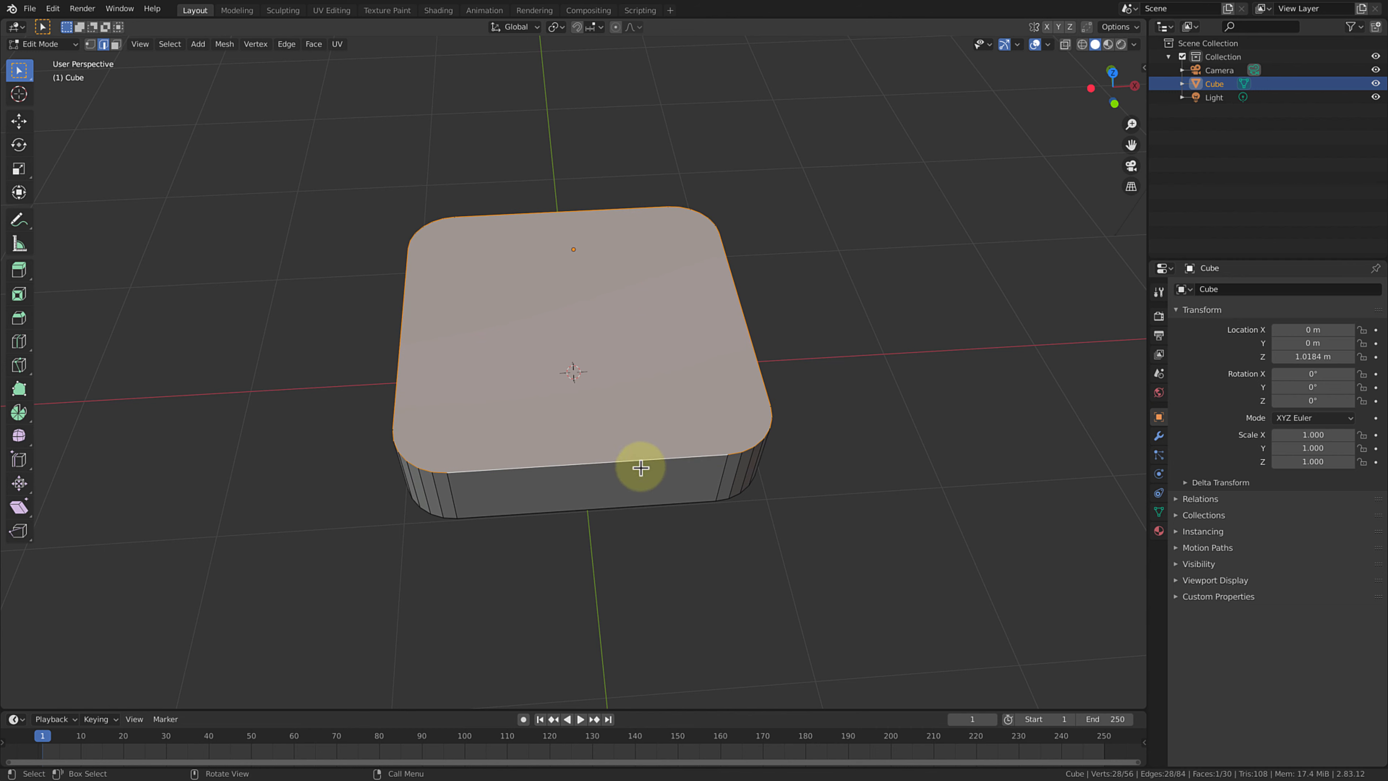
Bevel the slab's top edge loop by about 0.073 m with 4 segments, and clear the selection.
{"action": "key", "text": "ctrl+b"}
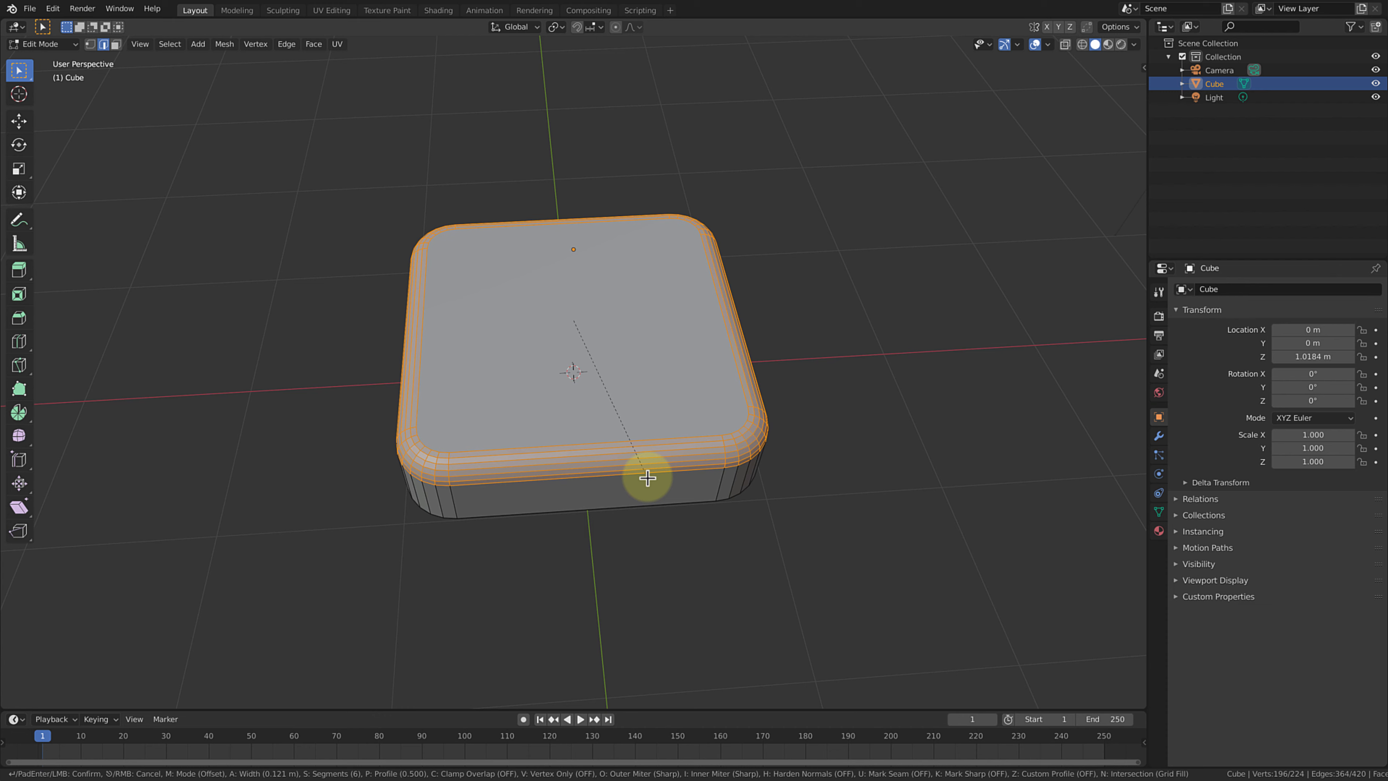
{"action": "scroll", "coordinate": [646, 477], "scroll_direction": "down", "scroll_amount": 3}
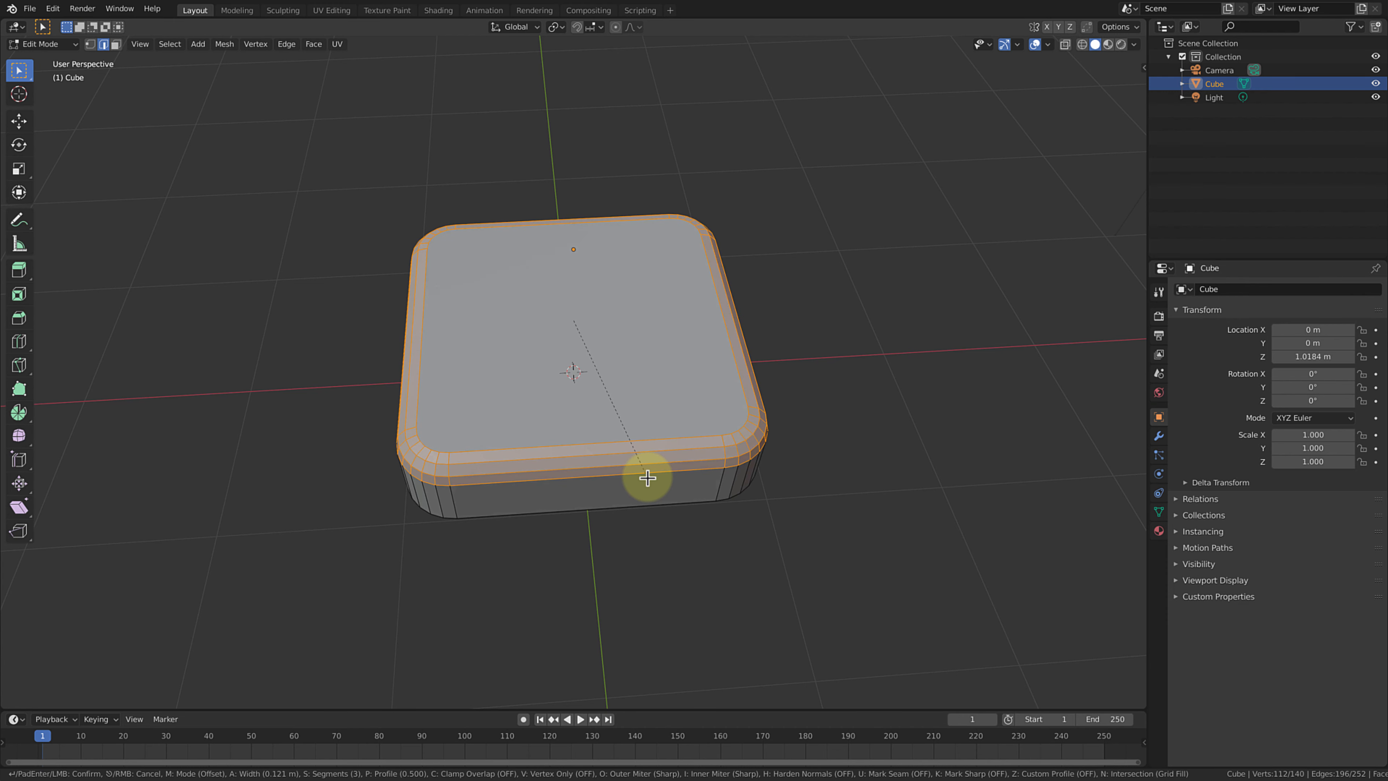
{"action": "scroll", "coordinate": [647, 478], "scroll_direction": "up", "scroll_amount": 1}
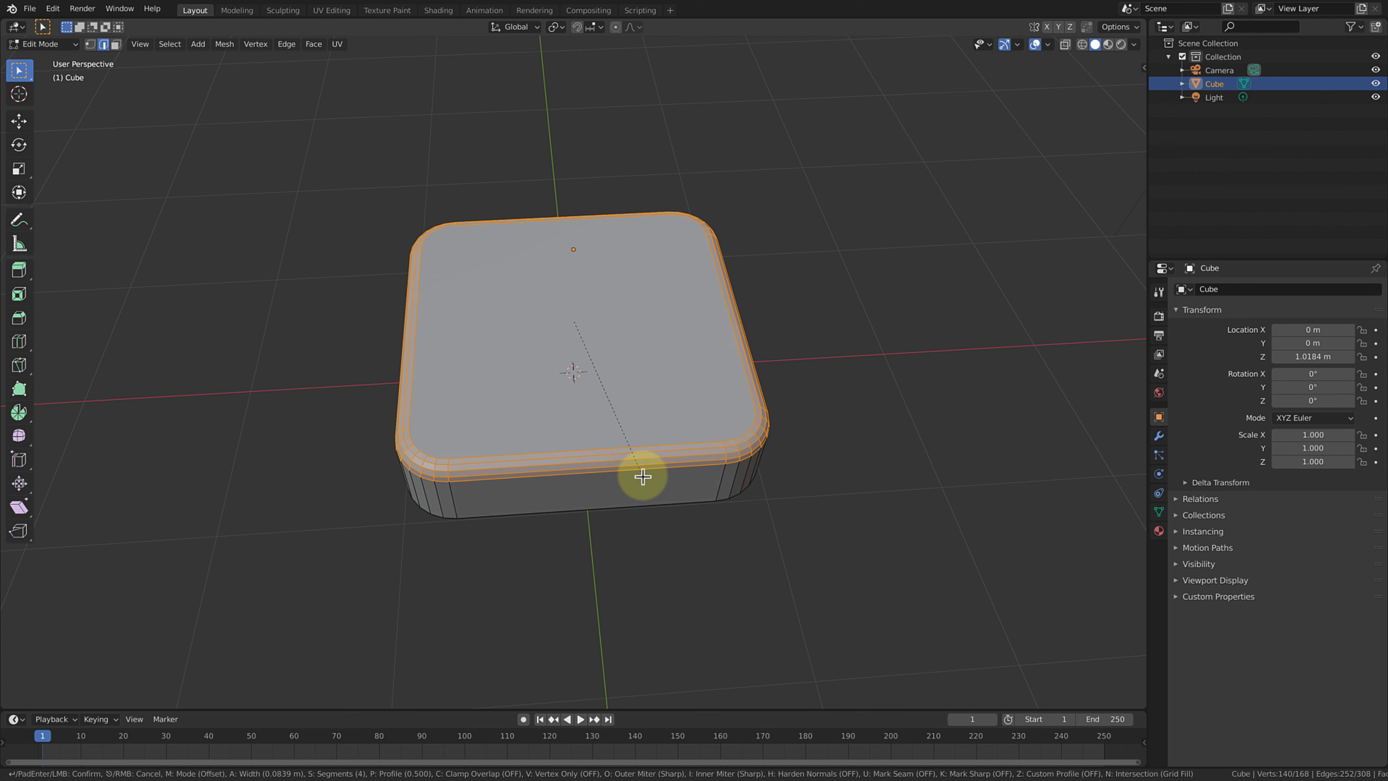
{"action": "left_click", "coordinate": [642, 476]}
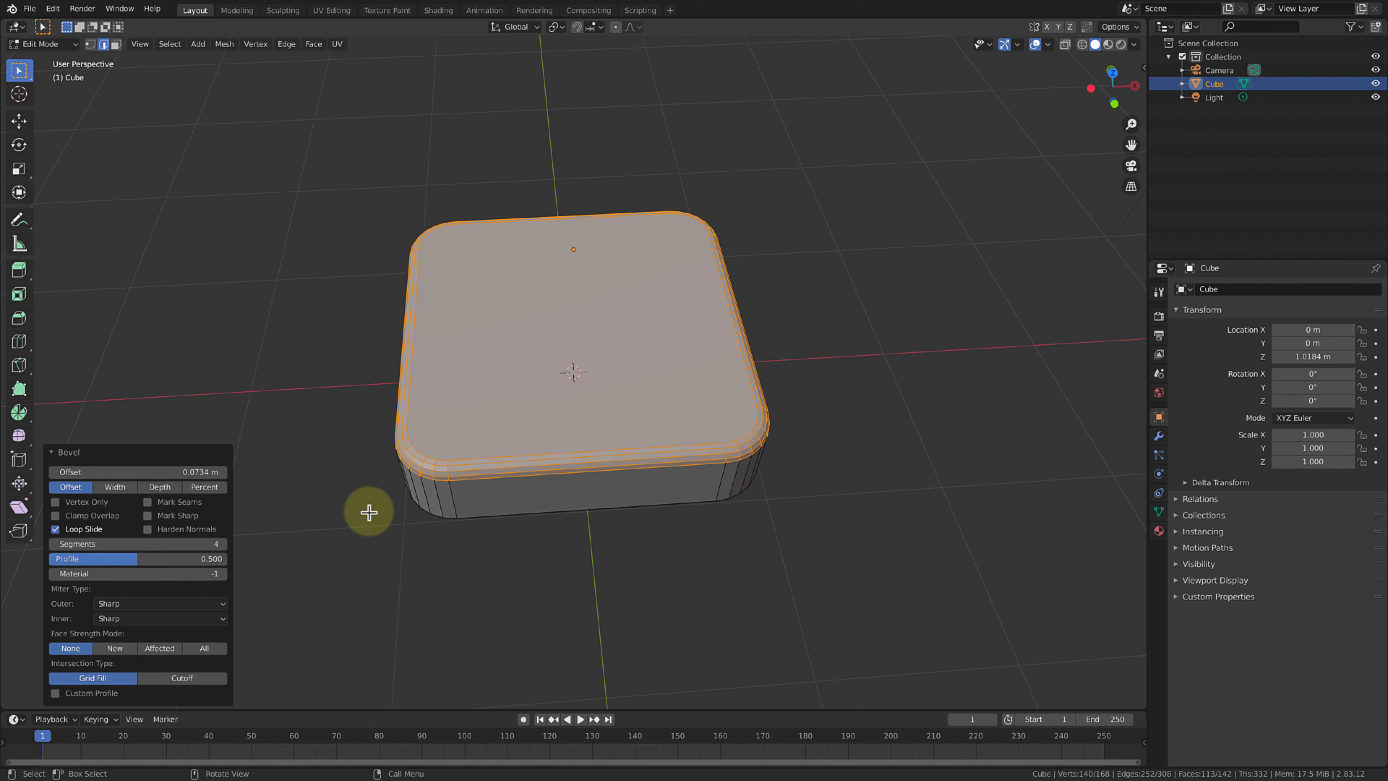
{"action": "left_click", "coordinate": [795, 553]}
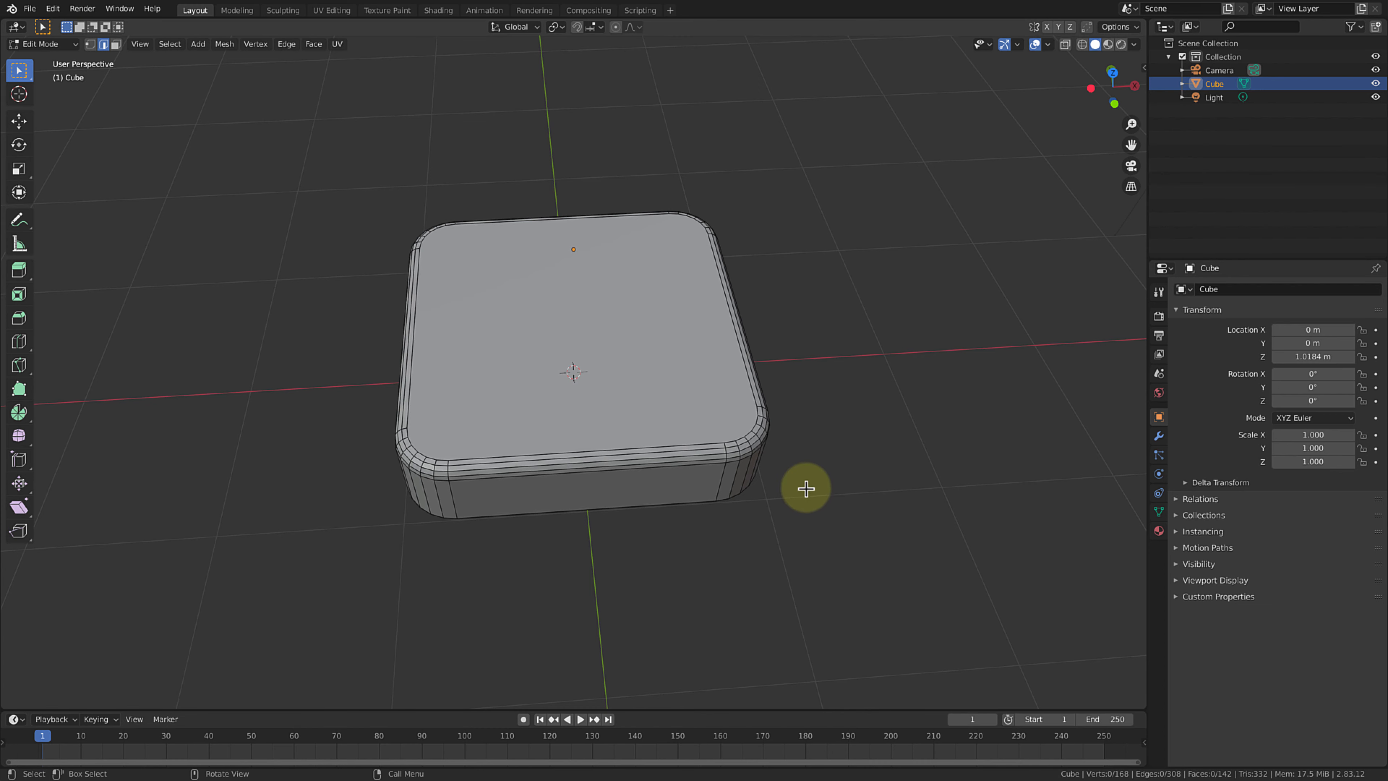
Select the slab's top face in face selection mode and inset it by about 0.156 m.
{"action": "middle_click_drag", "start_coordinate": [796, 486], "coordinate": [789, 536]}
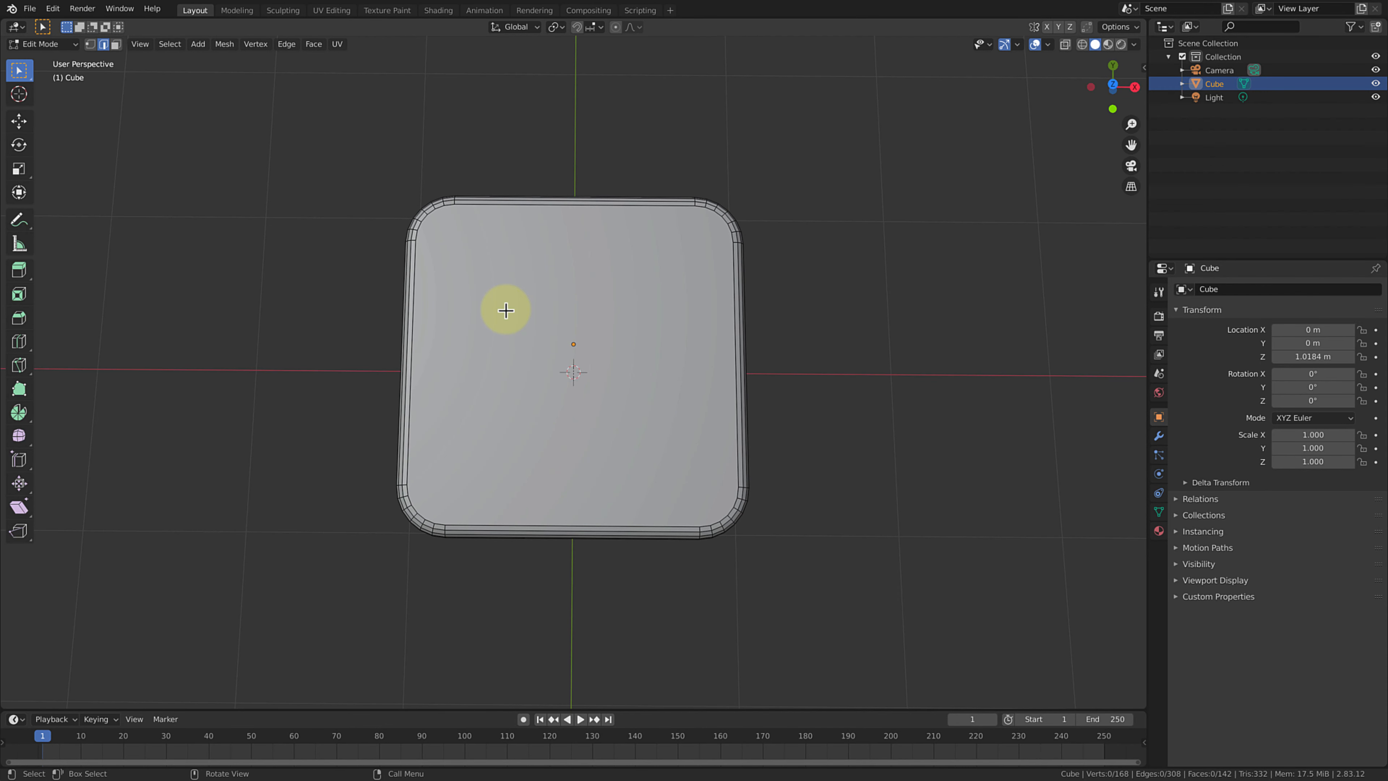
{"action": "key", "text": "3"}
{"action": "left_click", "coordinate": [505, 310]}
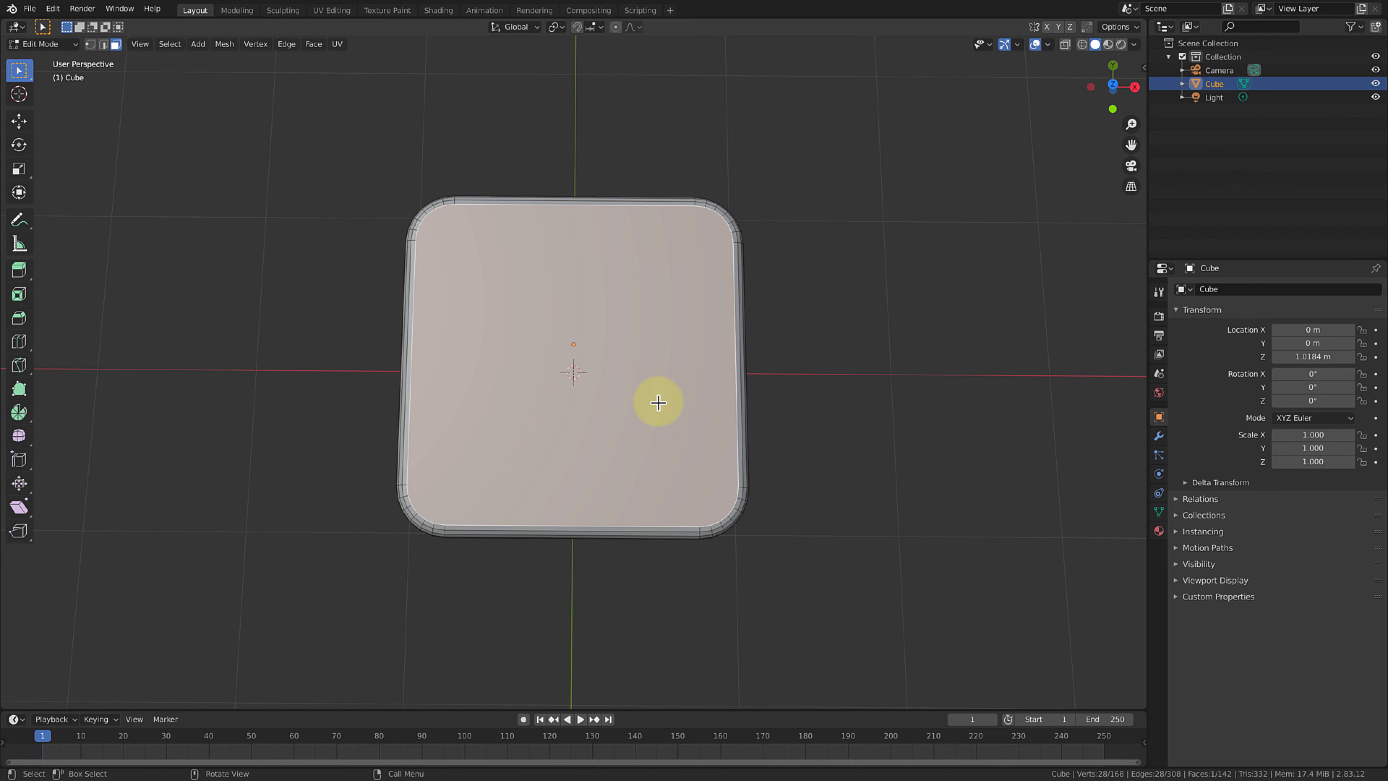
{"action": "key", "text": "i"}
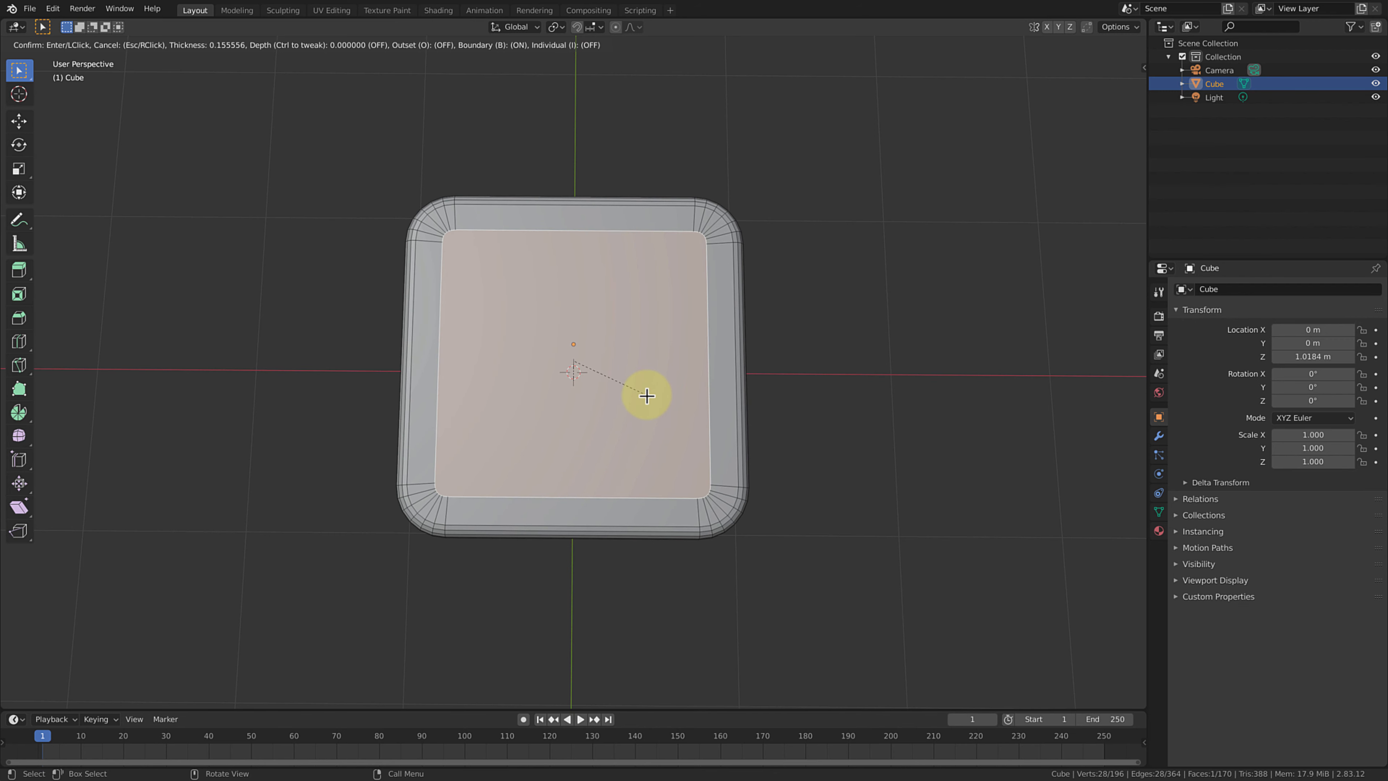
{"action": "left_click", "coordinate": [646, 396]}
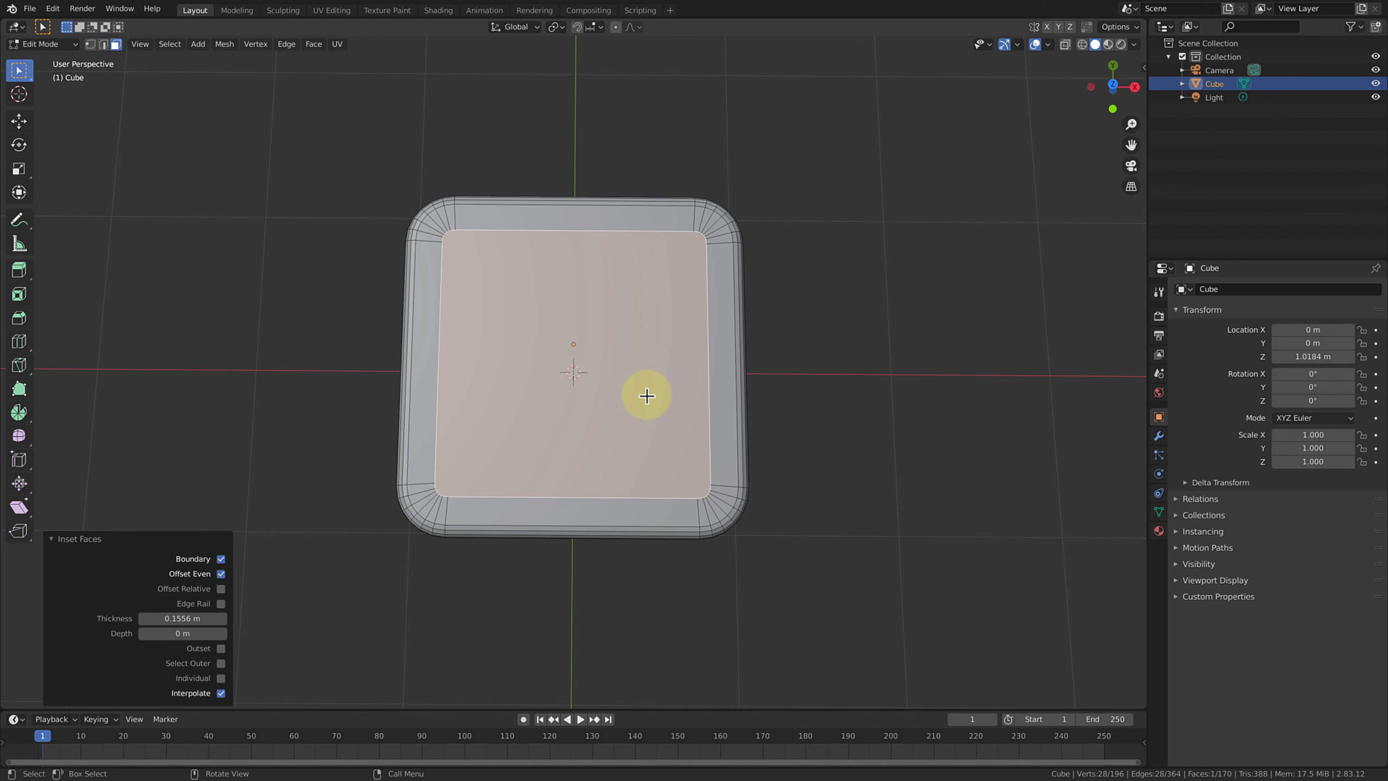
Extrude the slab's inset top face upward by about 0.148 m.
{"action": "middle_click_drag", "start_coordinate": [750, 474], "coordinate": [791, 400]}
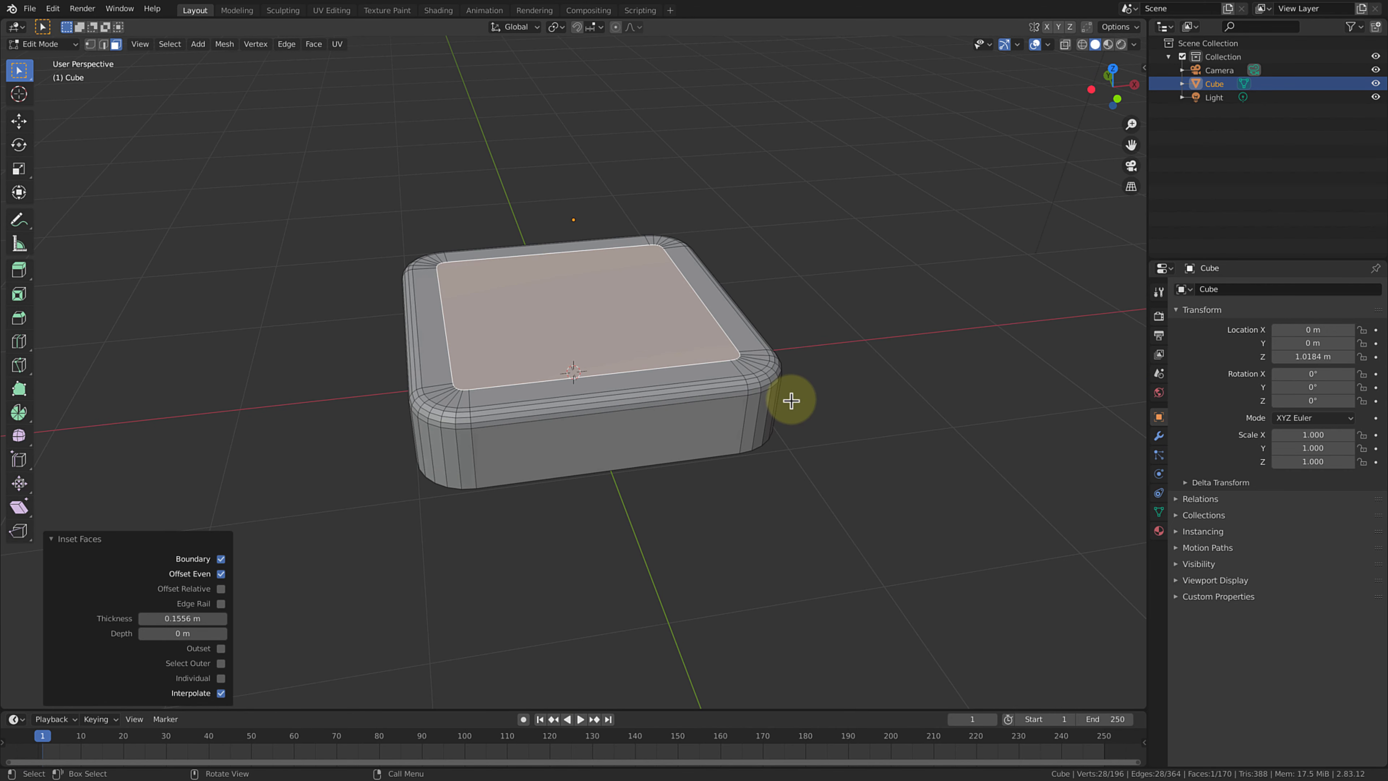
{"action": "key", "text": "e"}
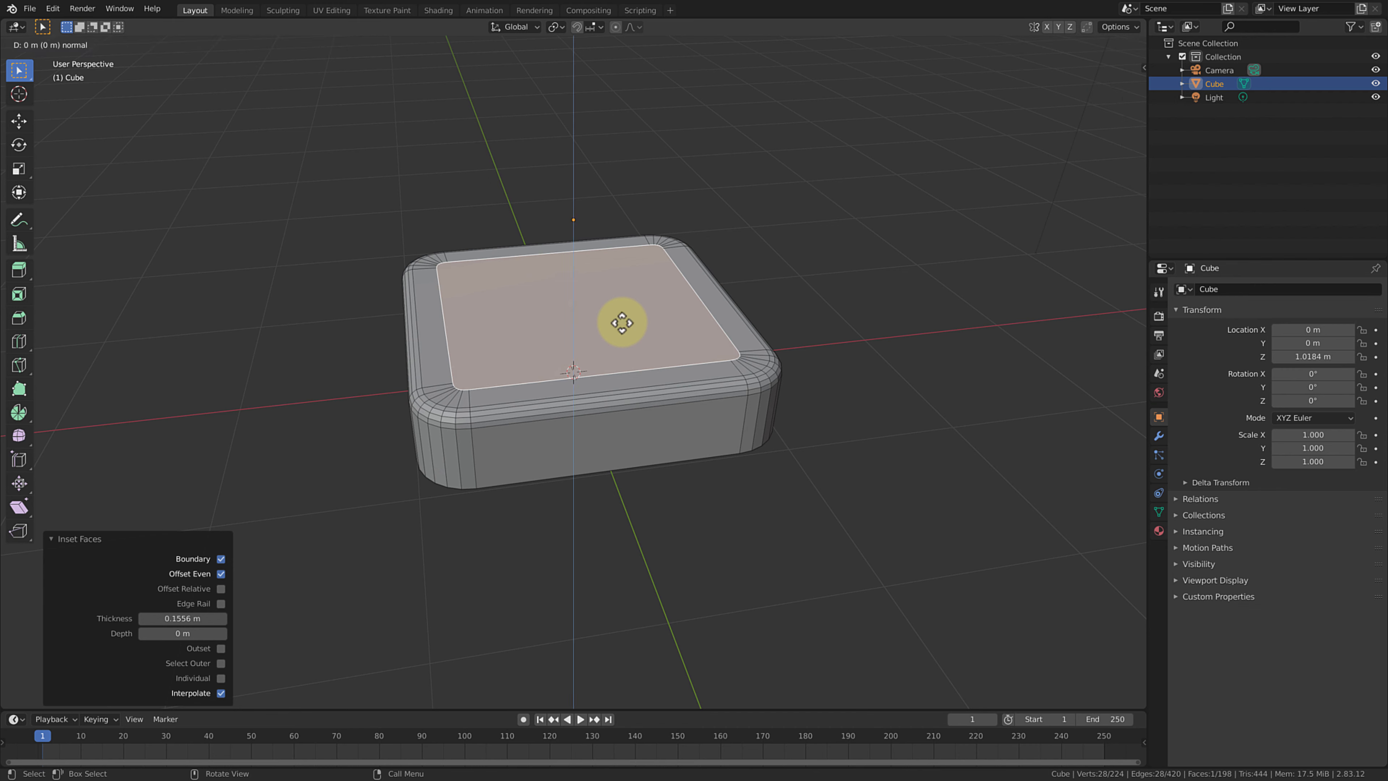
{"action": "left_click", "coordinate": [631, 300]}
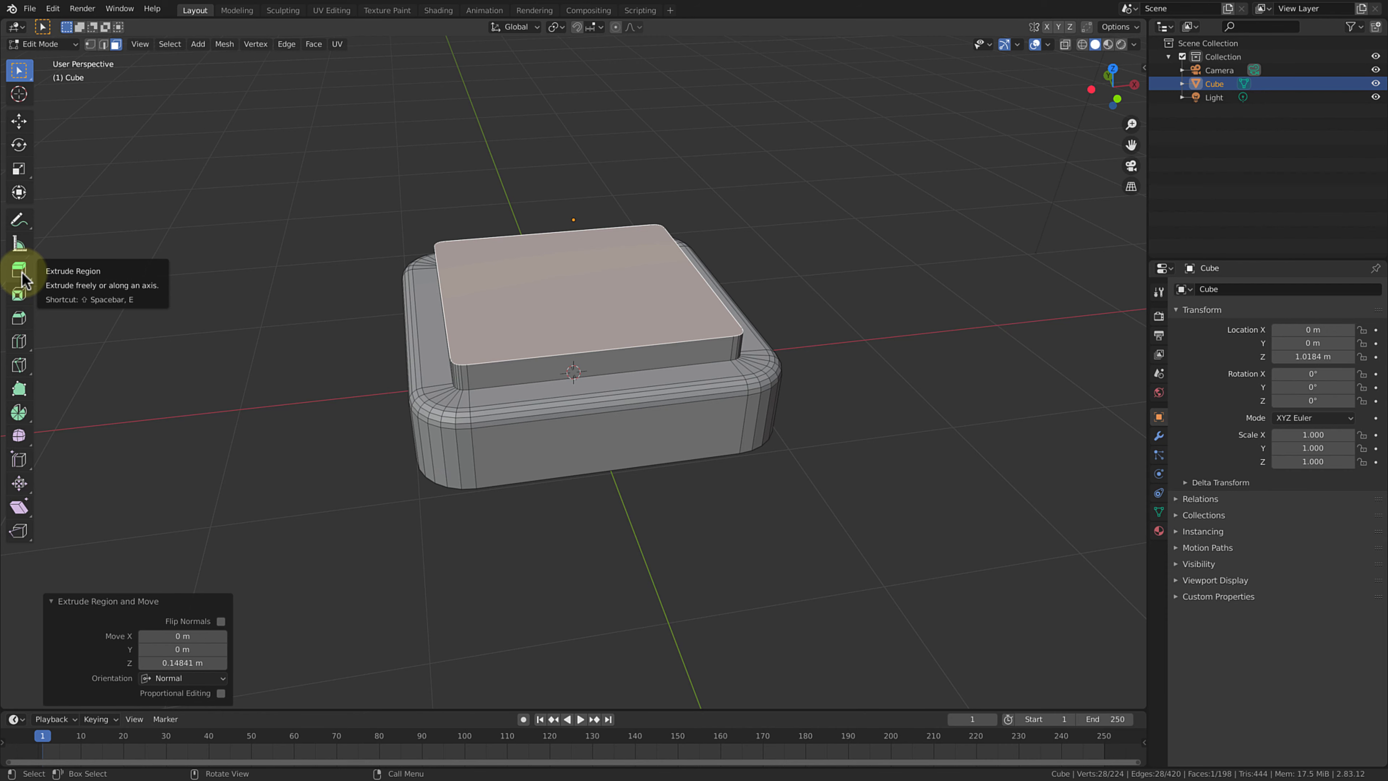
Bevel the raised block's top edge loop by about 0.050 m with 4 segments, and clear the selection.
{"action": "middle_click_drag", "start_coordinate": [114, 276], "coordinate": [866, 399]}
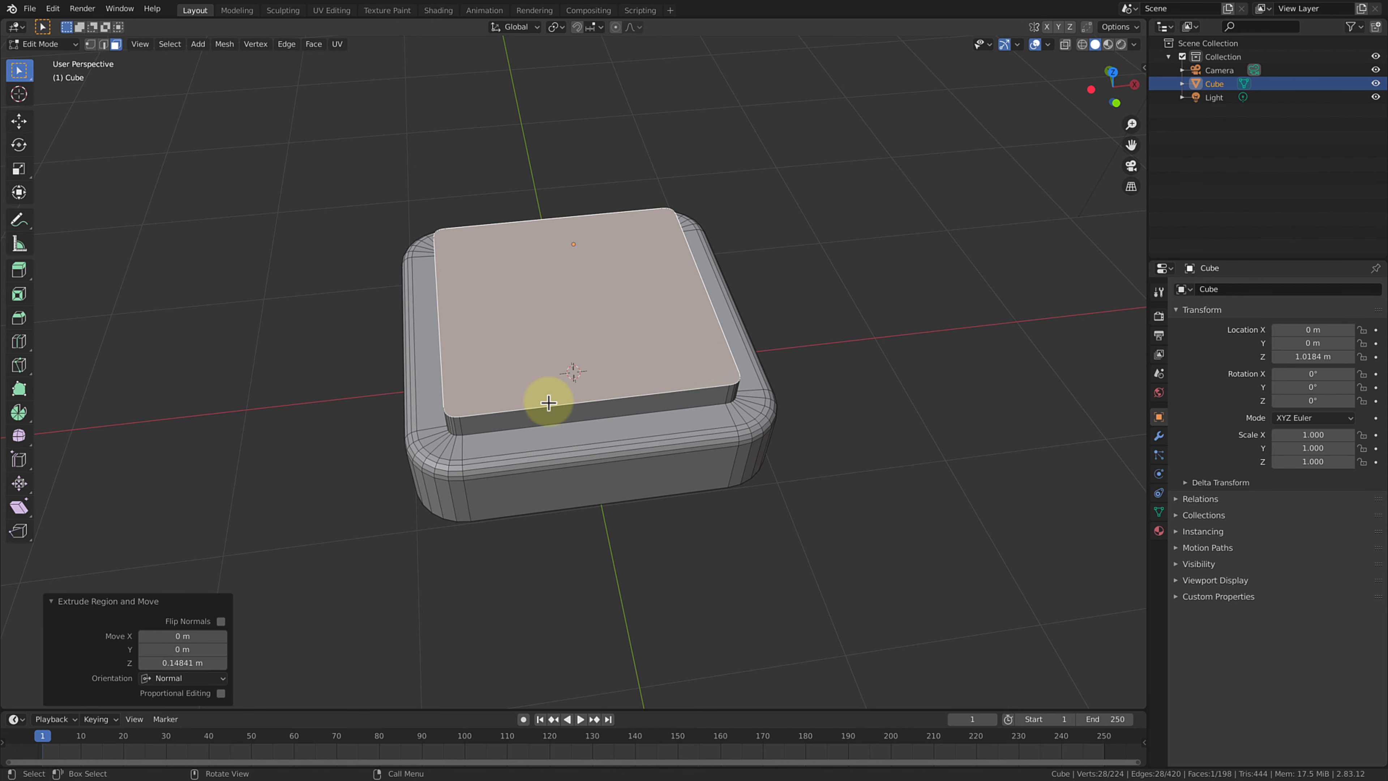
{"action": "key", "text": "2"}
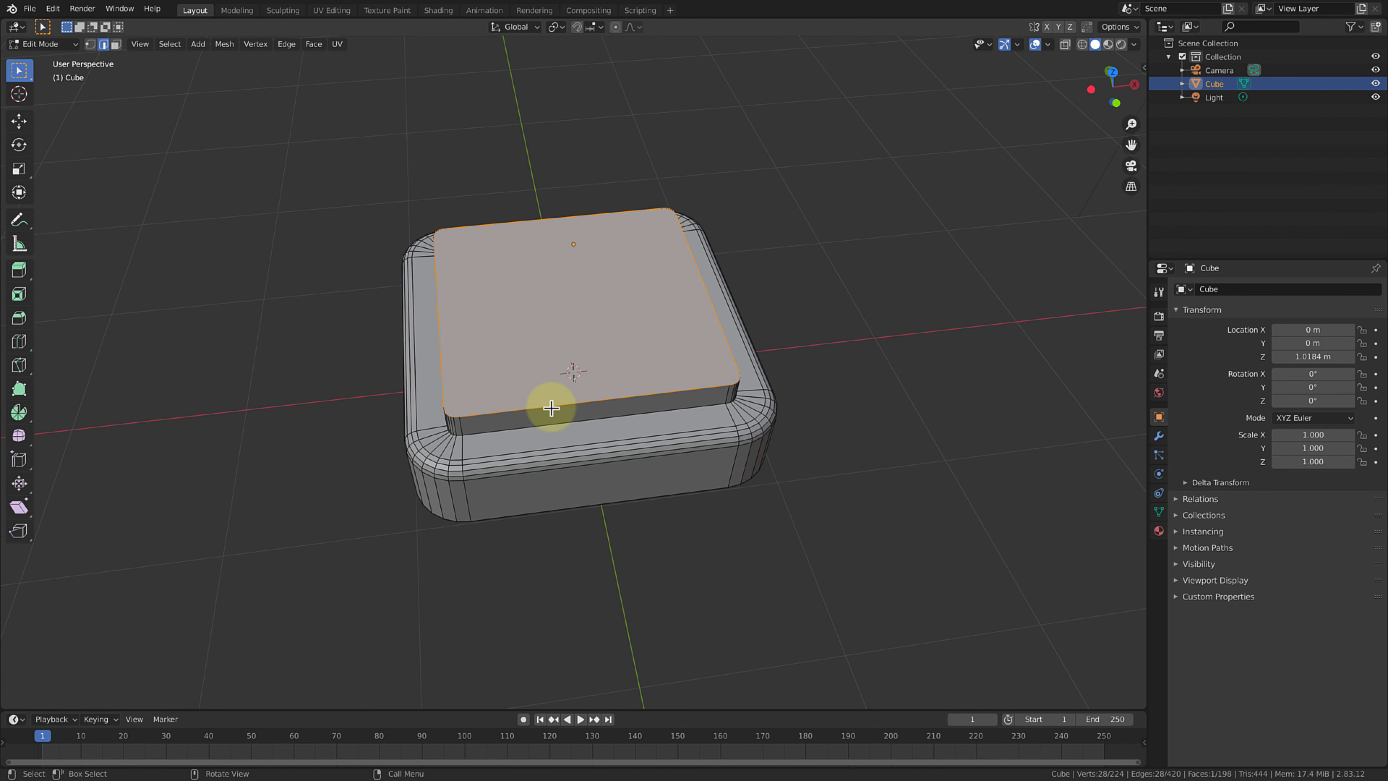
{"action": "key", "text": "2"}
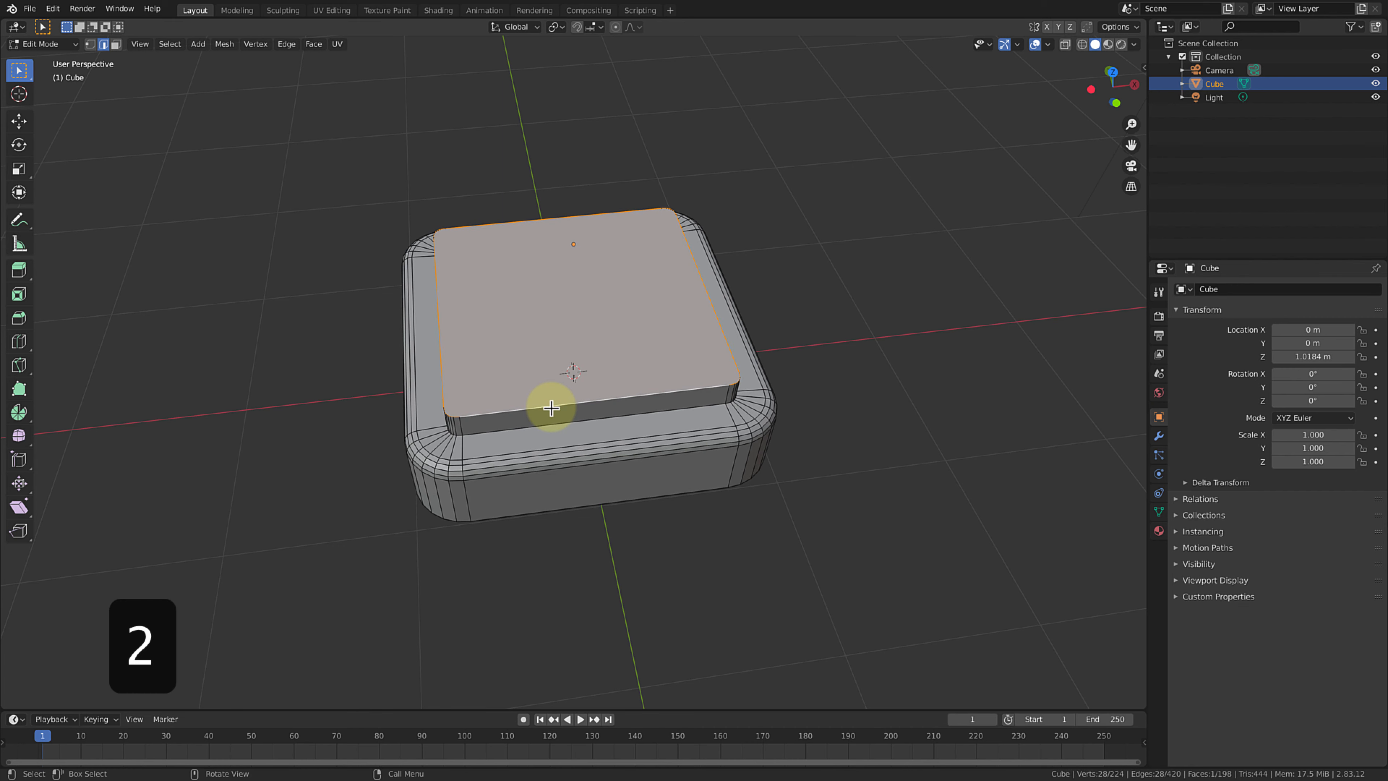
{"action": "left_click", "coordinate": [550, 407]}
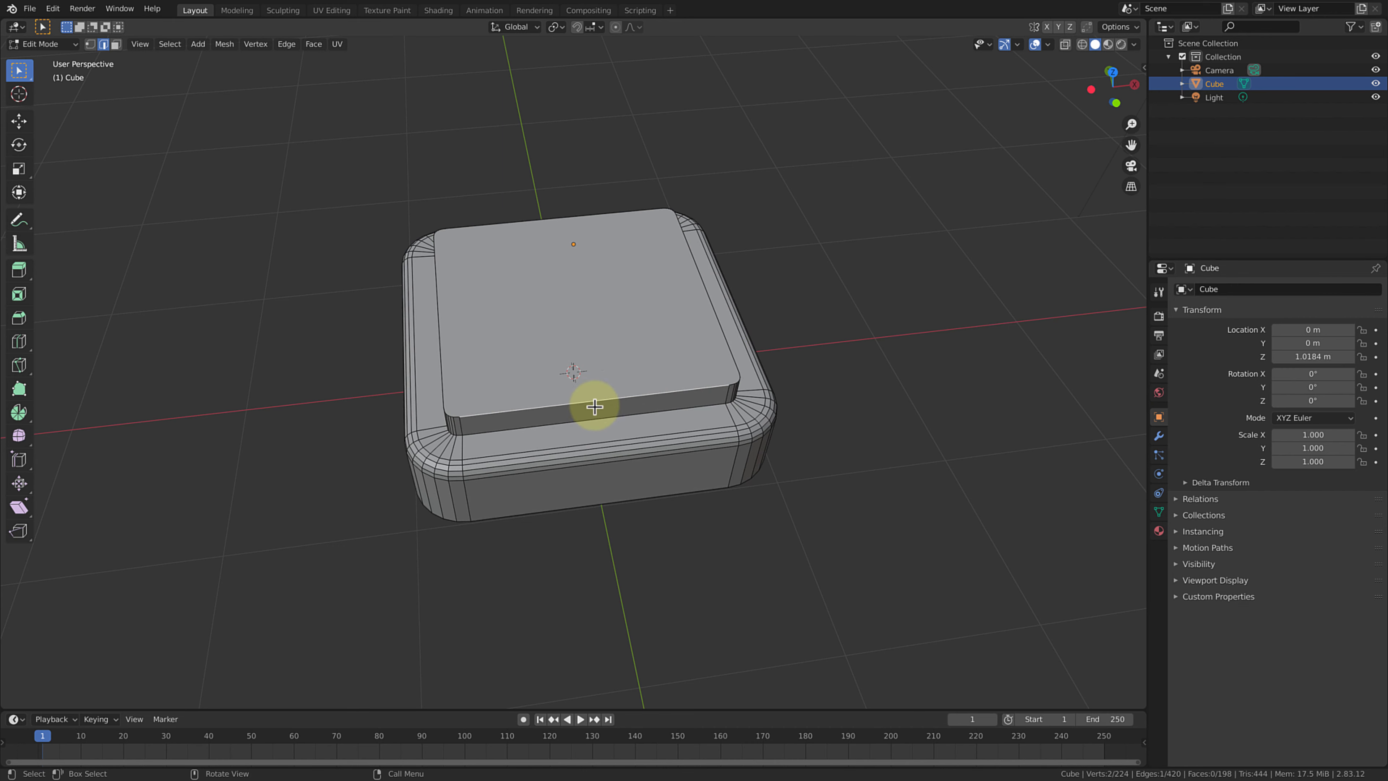
{"action": "left_click", "coordinate": [643, 398], "text": "alt"}
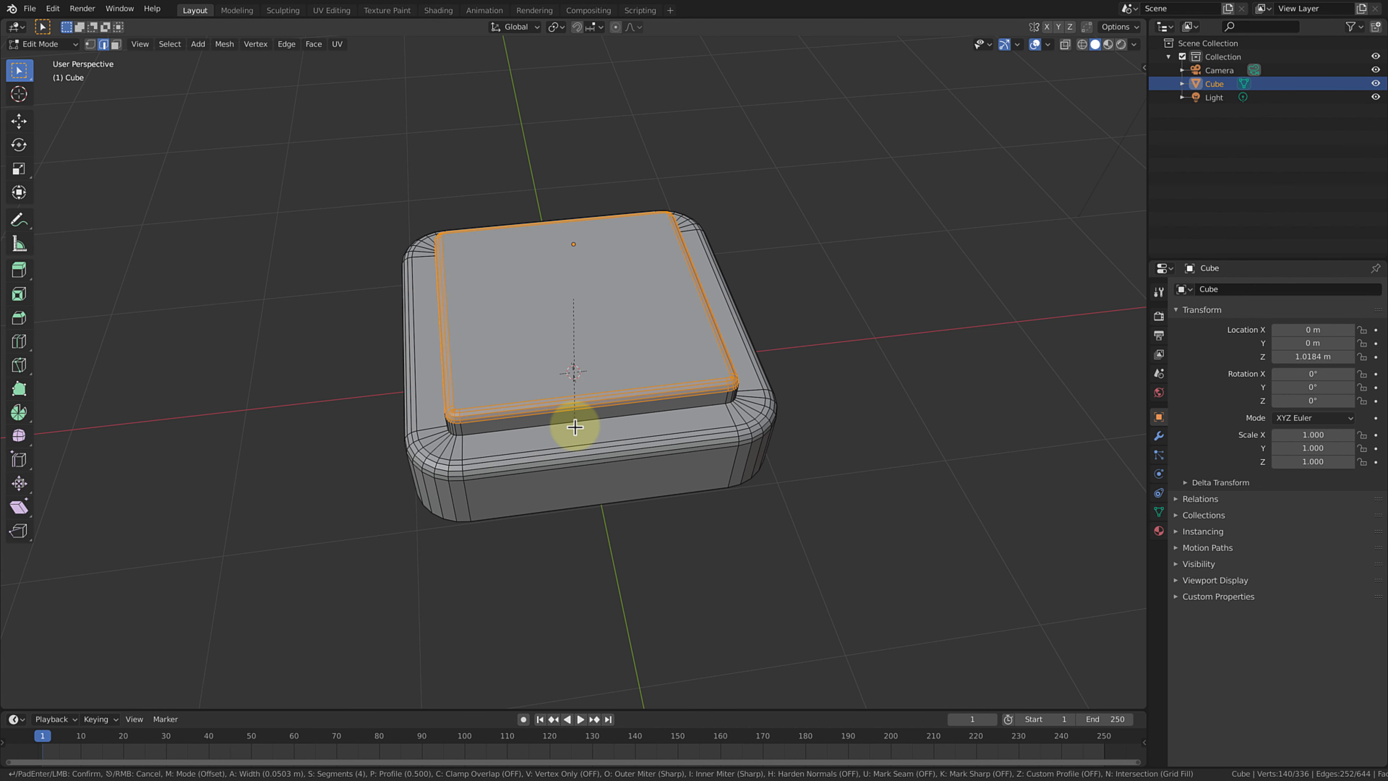
{"action": "scroll", "coordinate": [574, 427], "scroll_direction": "down", "scroll_amount": 1}
{"action": "left_click", "coordinate": [575, 427]}
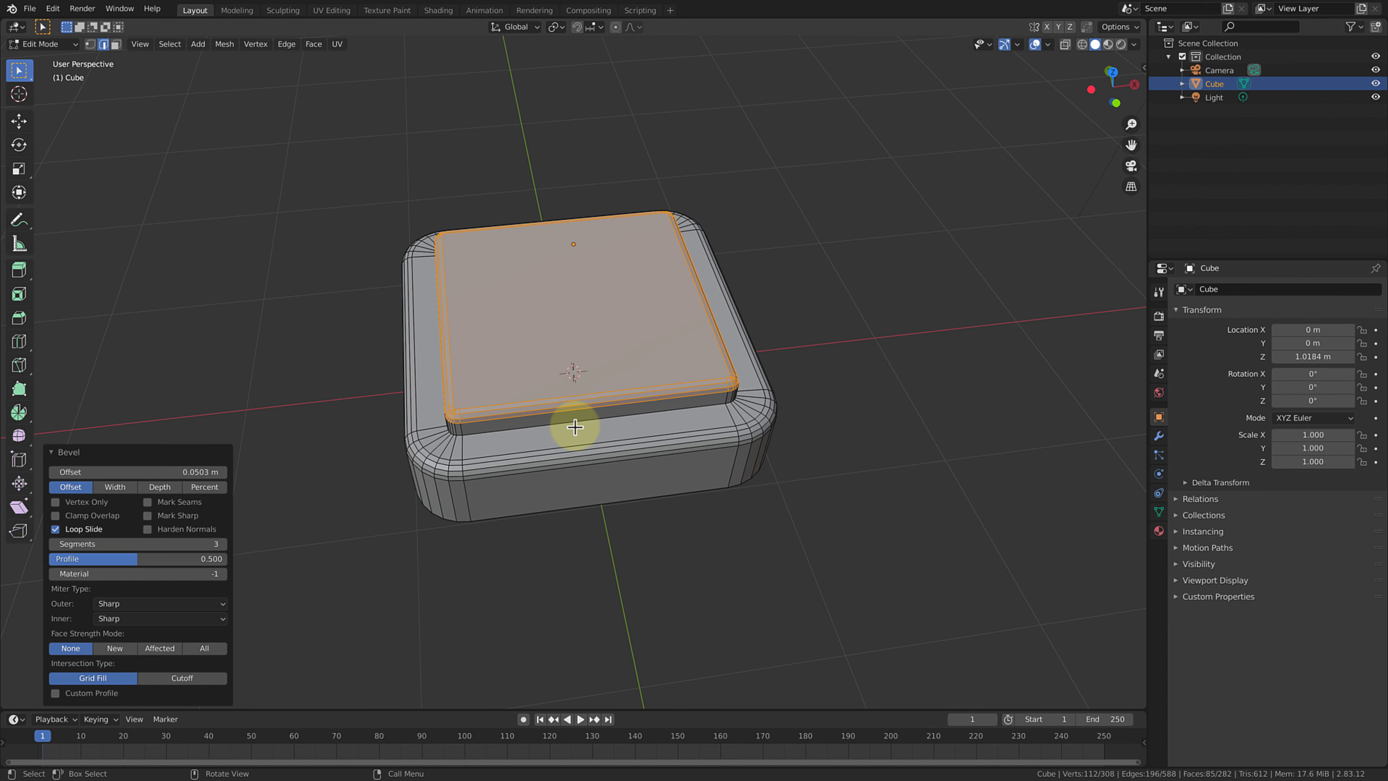
{"action": "left_click", "coordinate": [214, 548]}
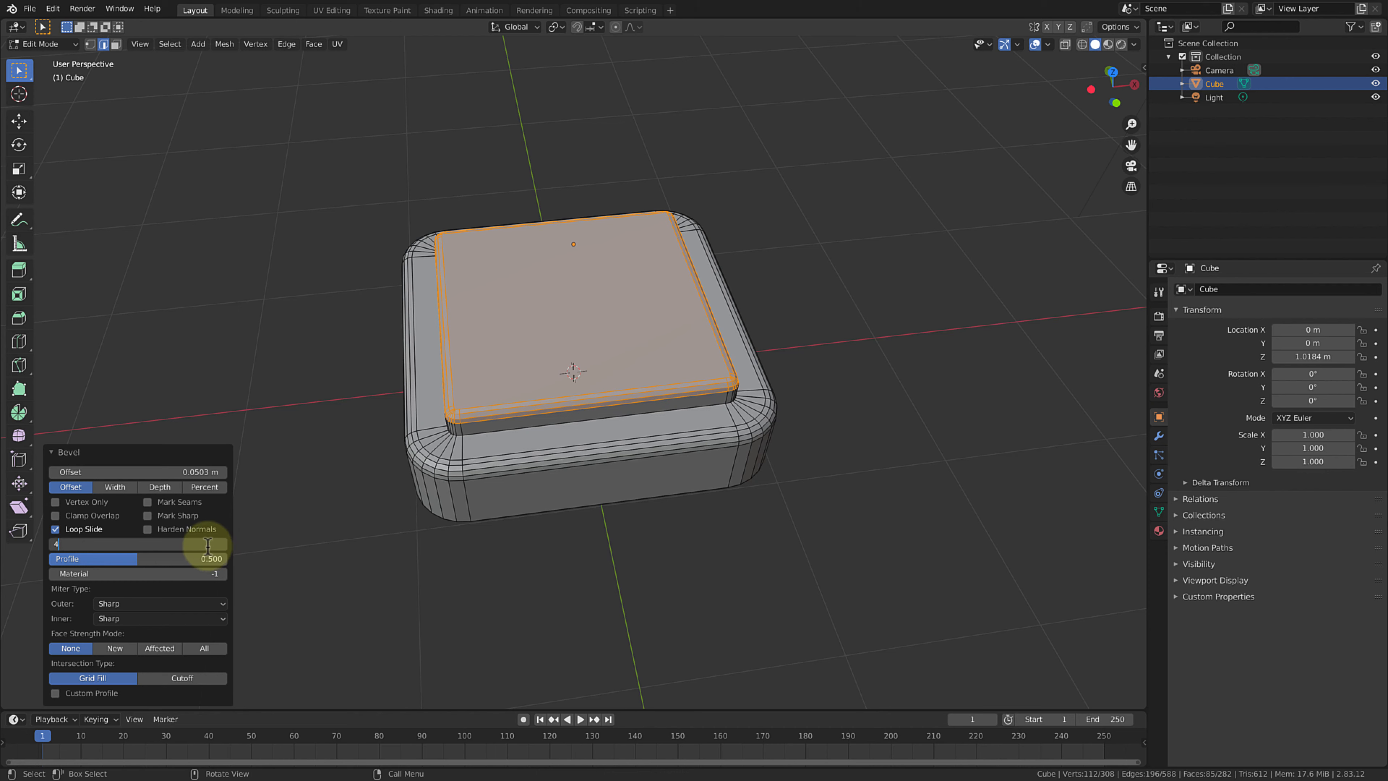
{"action": "key", "text": "Return"}
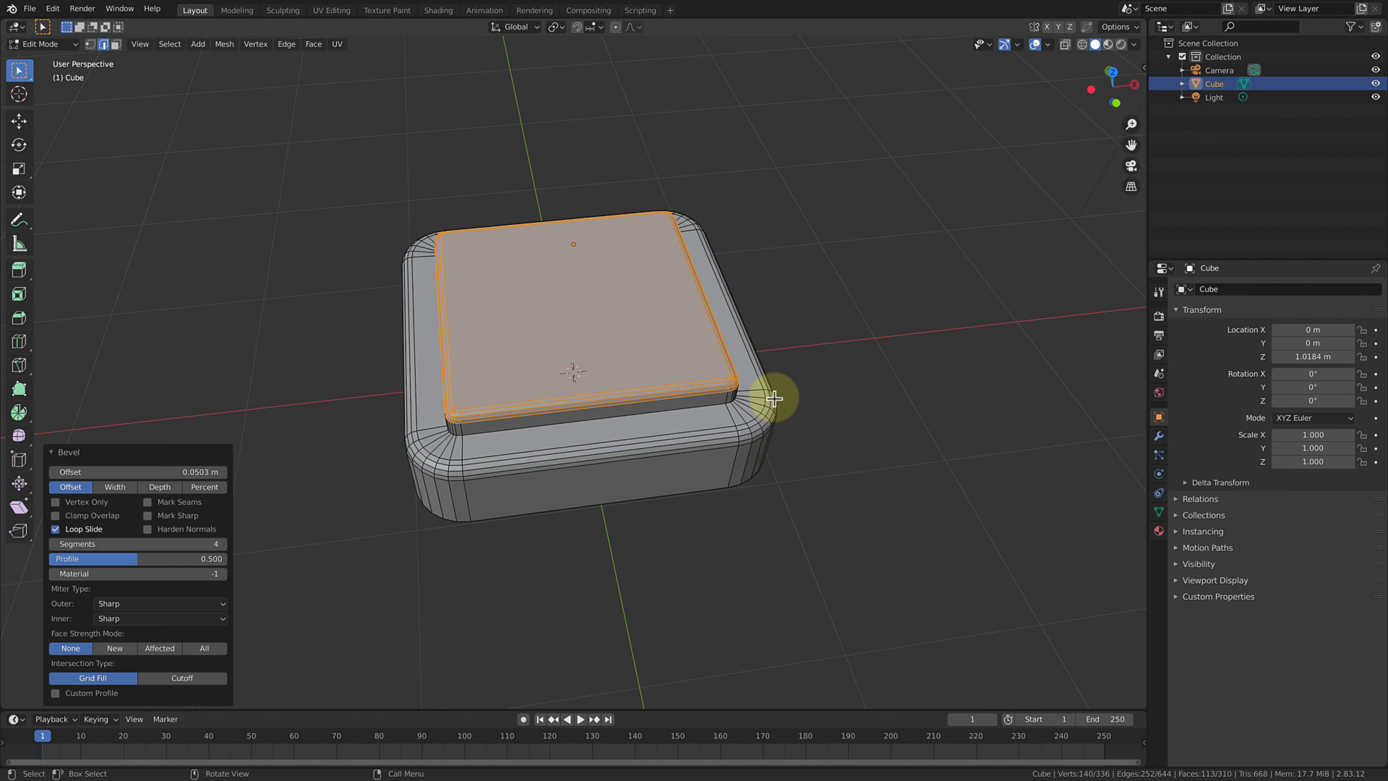
{"action": "left_click", "coordinate": [817, 377]}
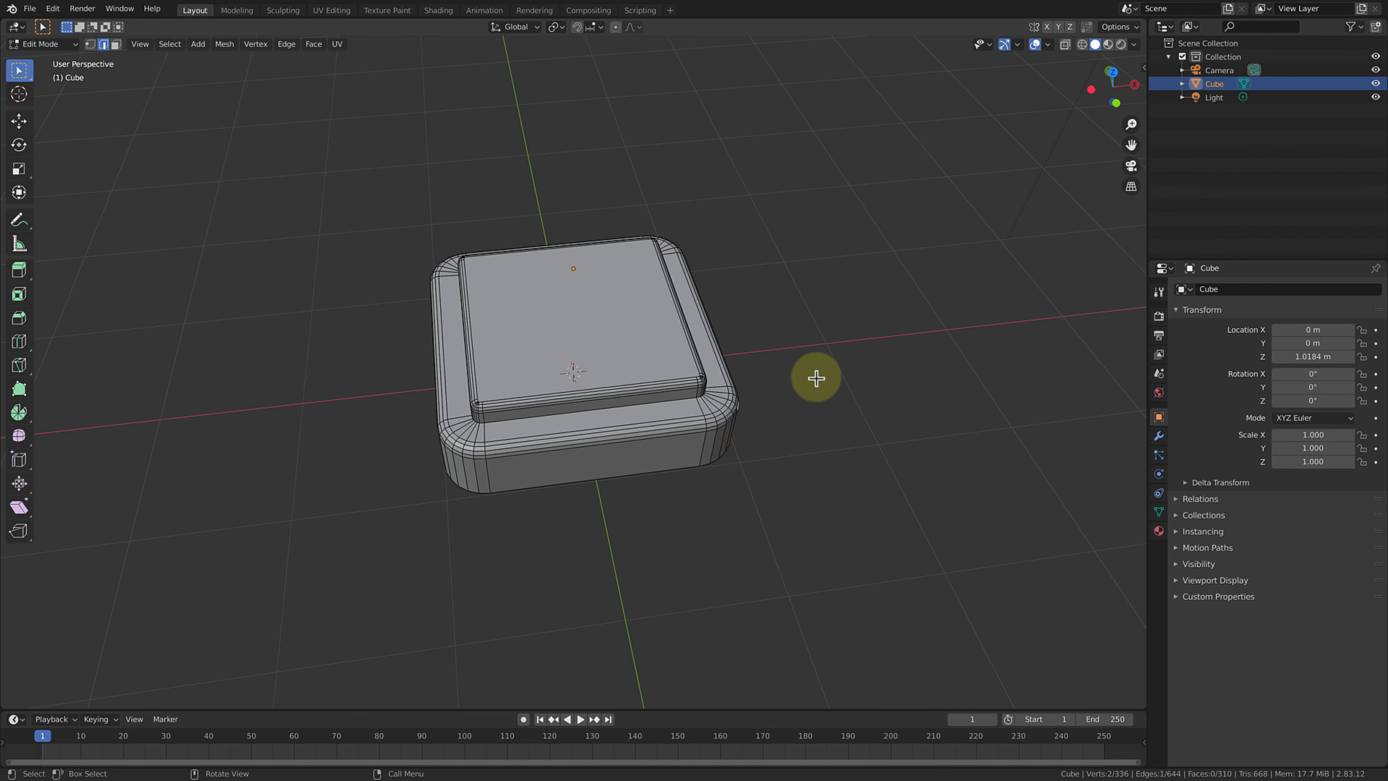
Return to Object Mode and apply Shade Smooth to the slab.
{"action": "middle_click_drag", "start_coordinate": [815, 377], "coordinate": [802, 451]}
{"action": "key", "text": "Tab"}
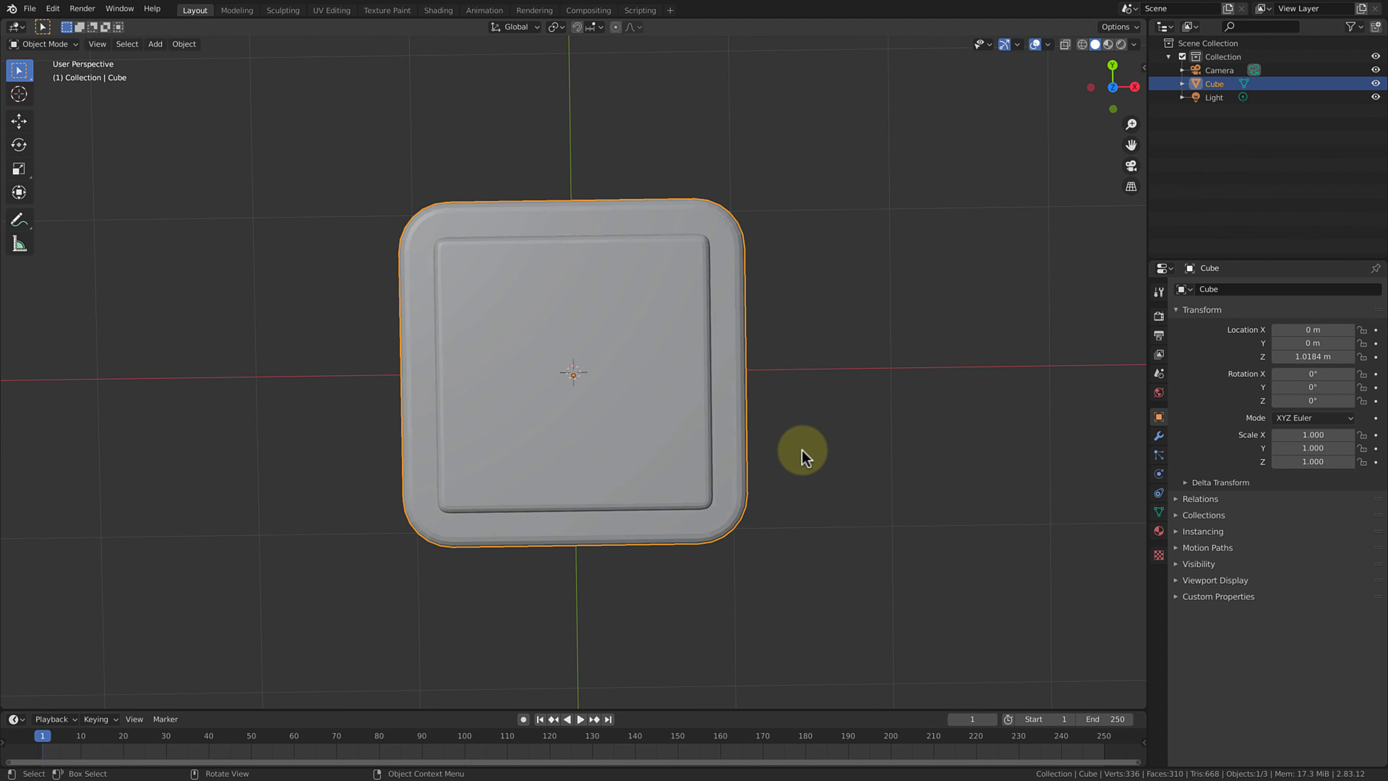
{"action": "middle_click_drag", "start_coordinate": [801, 450], "coordinate": [747, 346]}
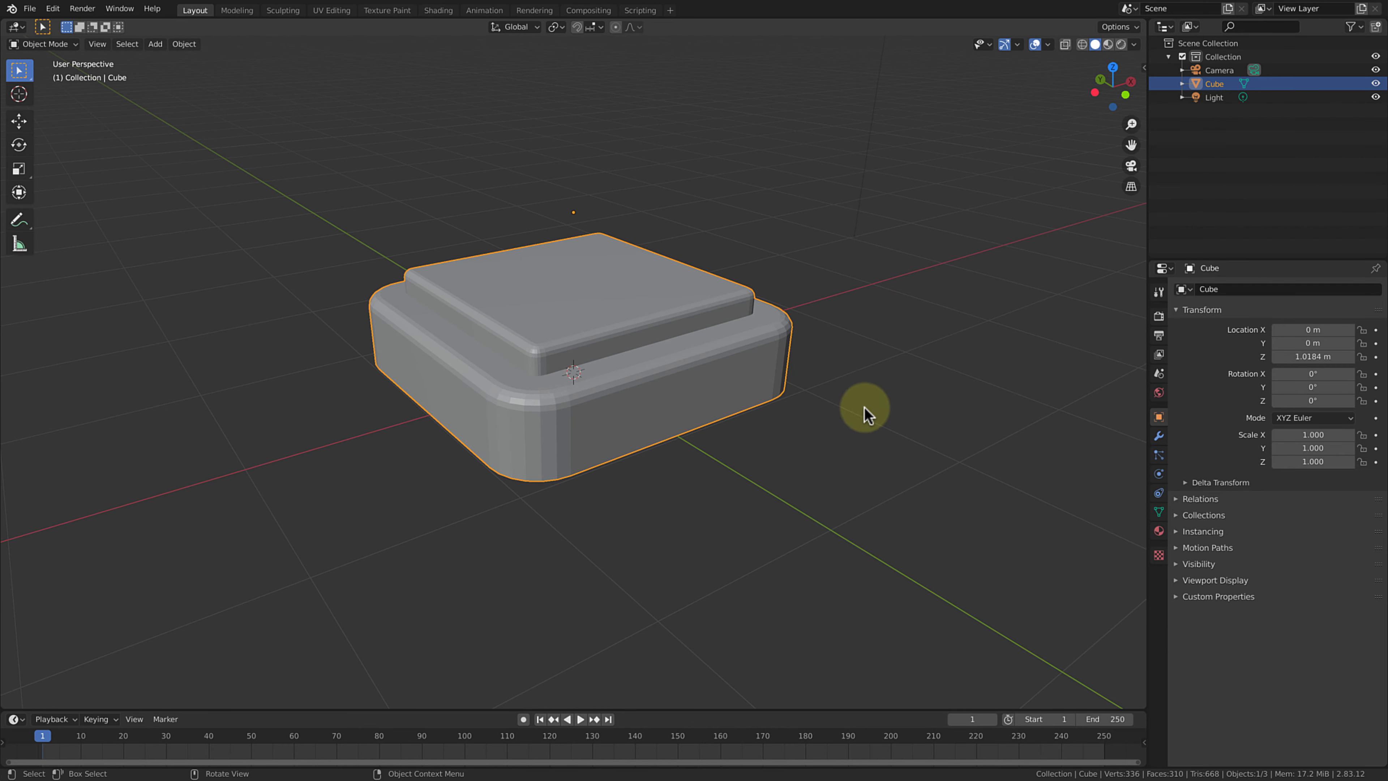
{"action": "middle_click_drag", "start_coordinate": [877, 402], "coordinate": [828, 442]}
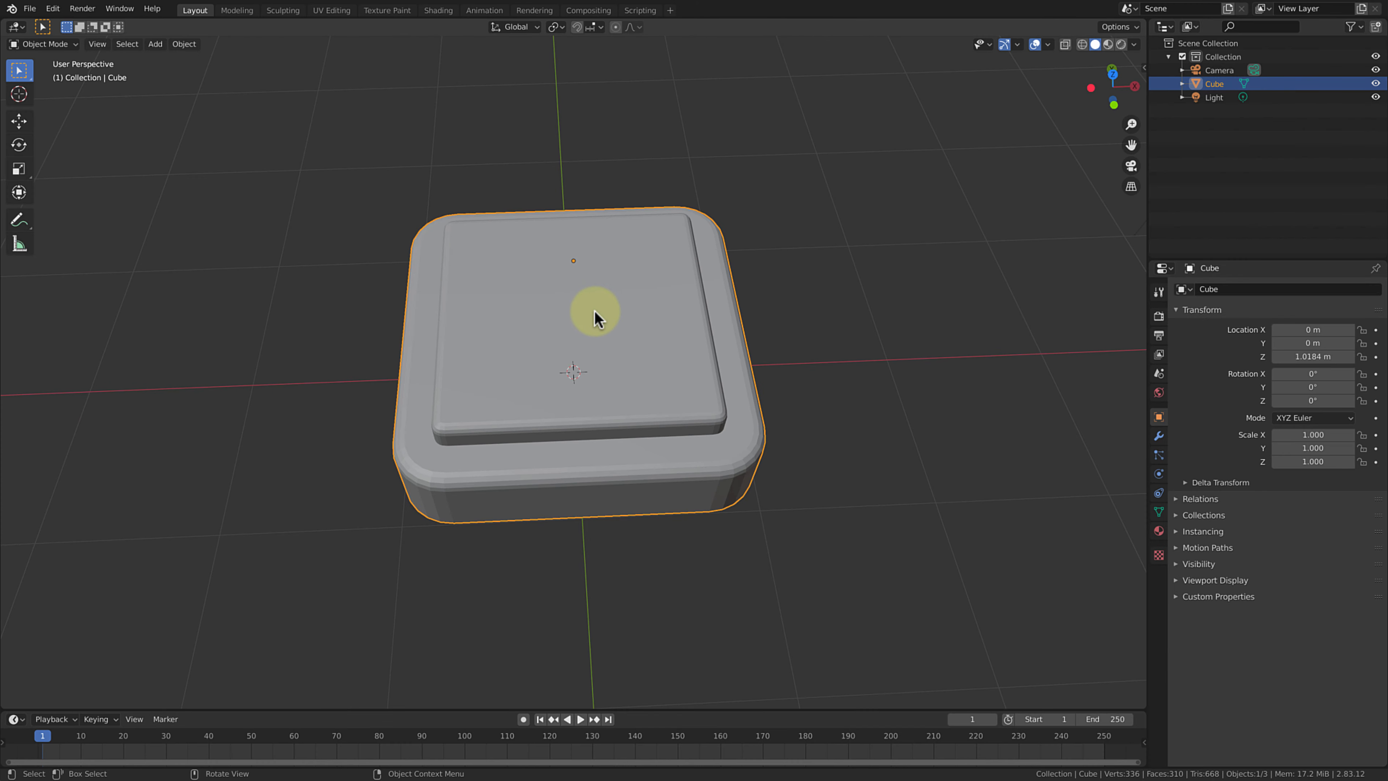
{"action": "right_click", "coordinate": [594, 312]}
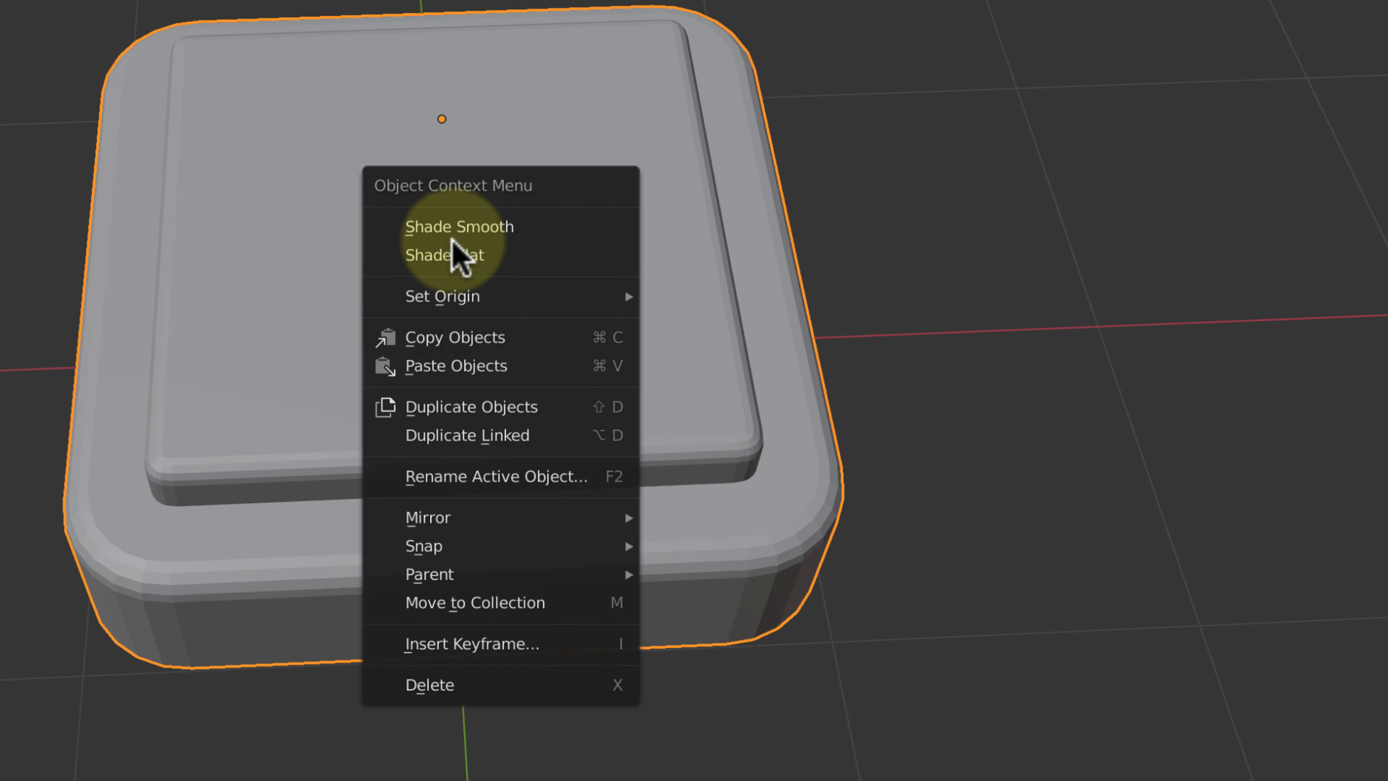
{"action": "left_click", "coordinate": [491, 224]}
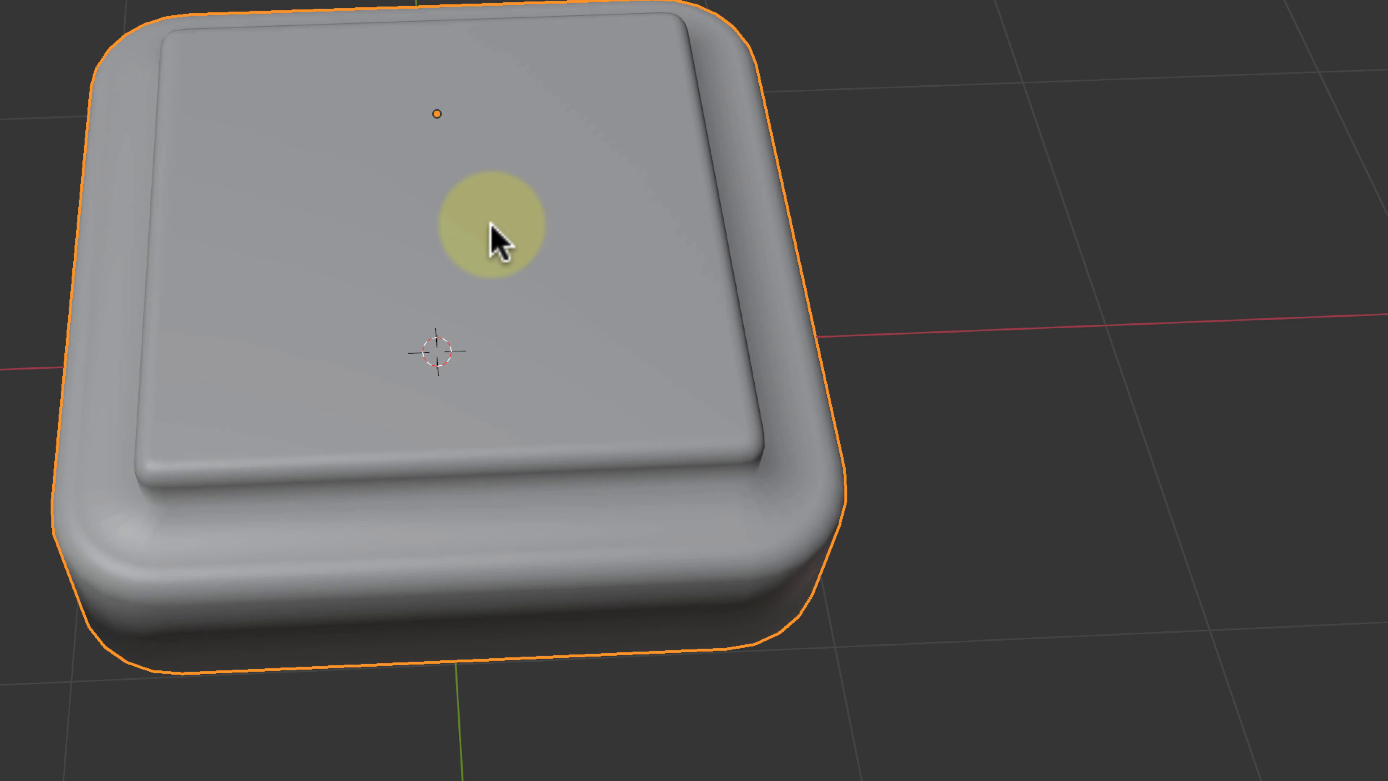
Enable Auto Smooth in the slab's mesh normals and check the shading from the side and above.
{"action": "middle_click_drag", "start_coordinate": [914, 645], "coordinate": [795, 520]}
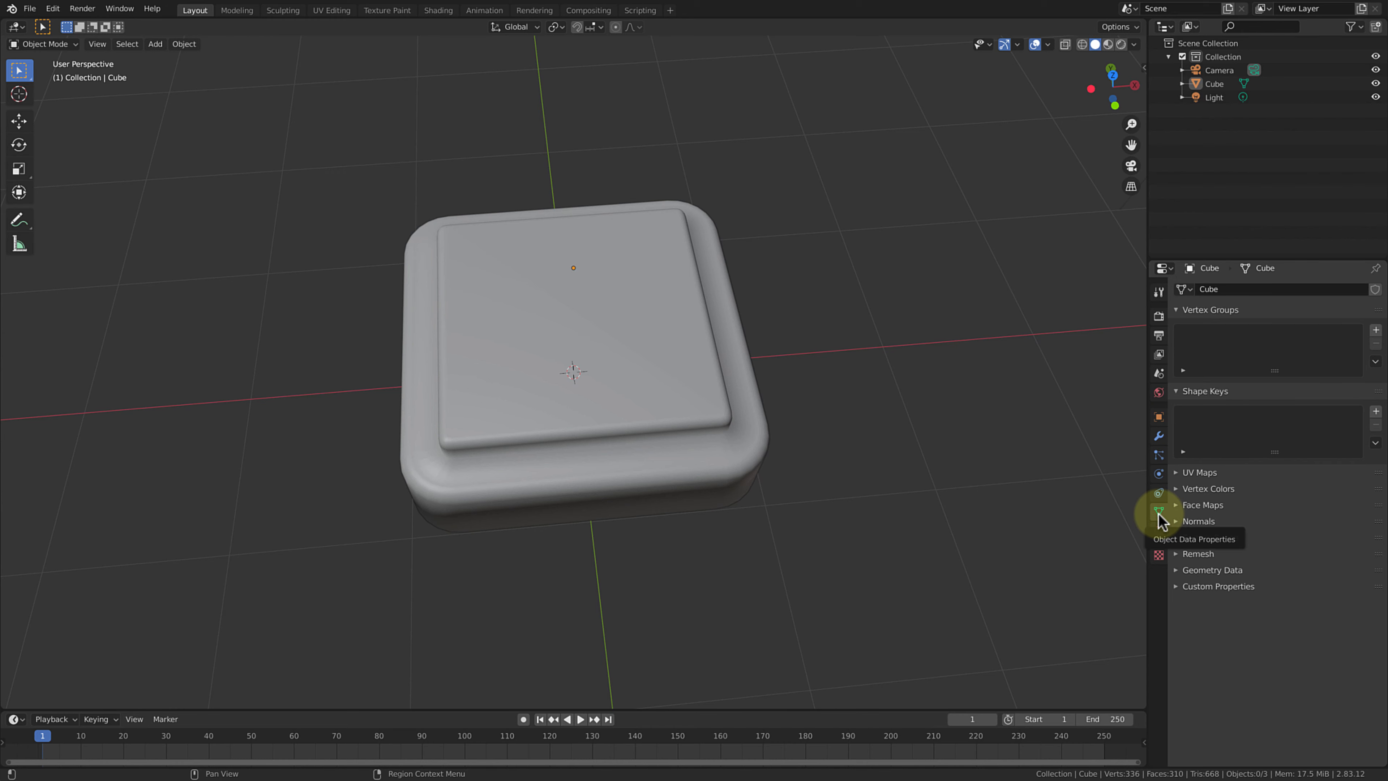
{"action": "left_click", "coordinate": [1172, 522]}
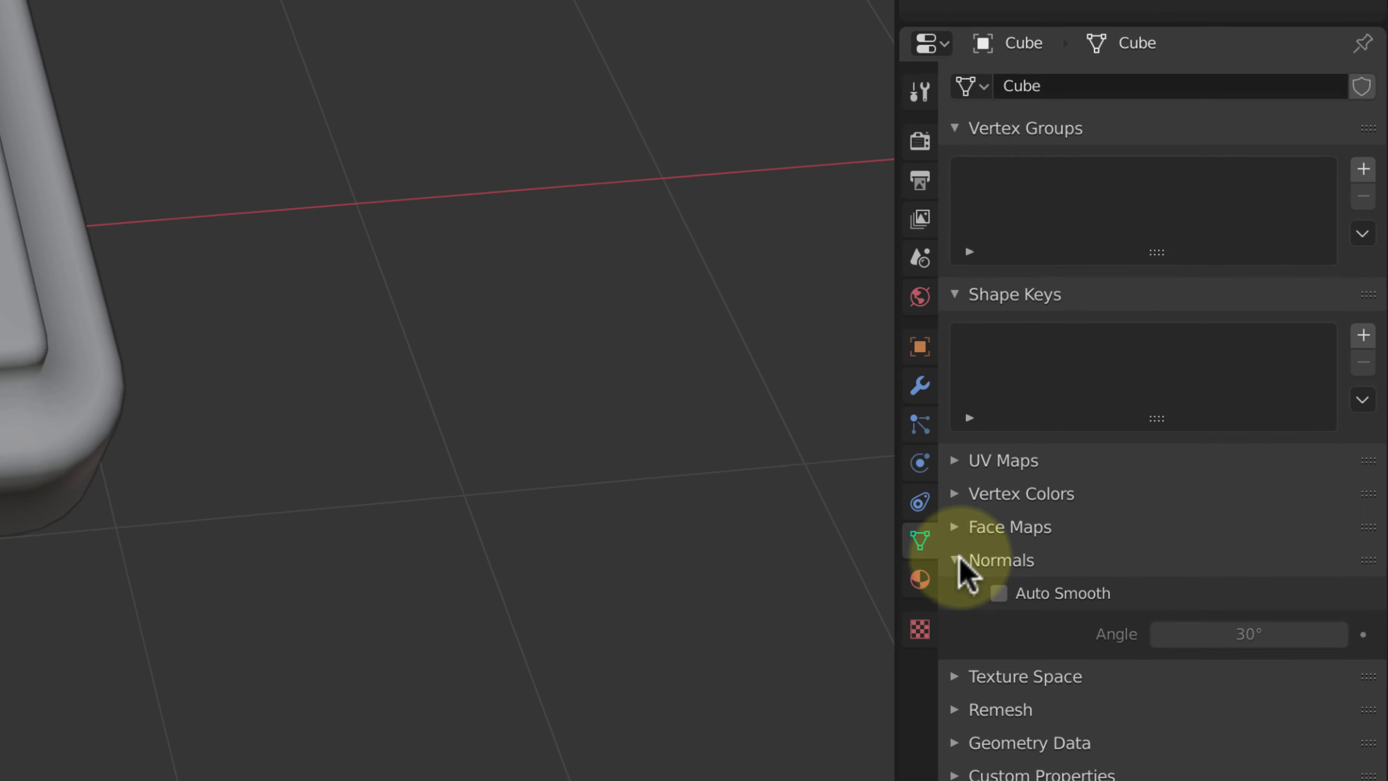
{"action": "left_click", "coordinate": [981, 598]}
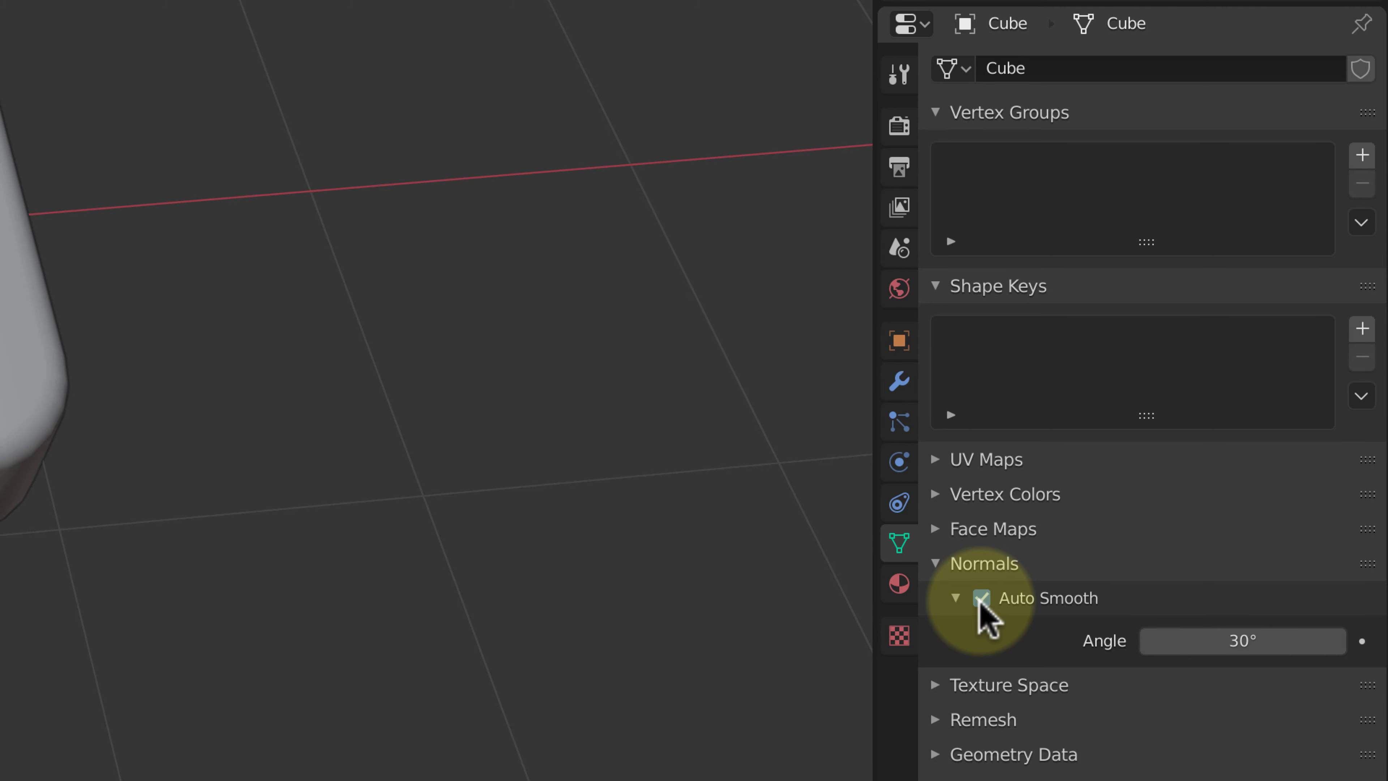
{"action": "middle_click_drag", "start_coordinate": [194, 276], "coordinate": [266, 200]}
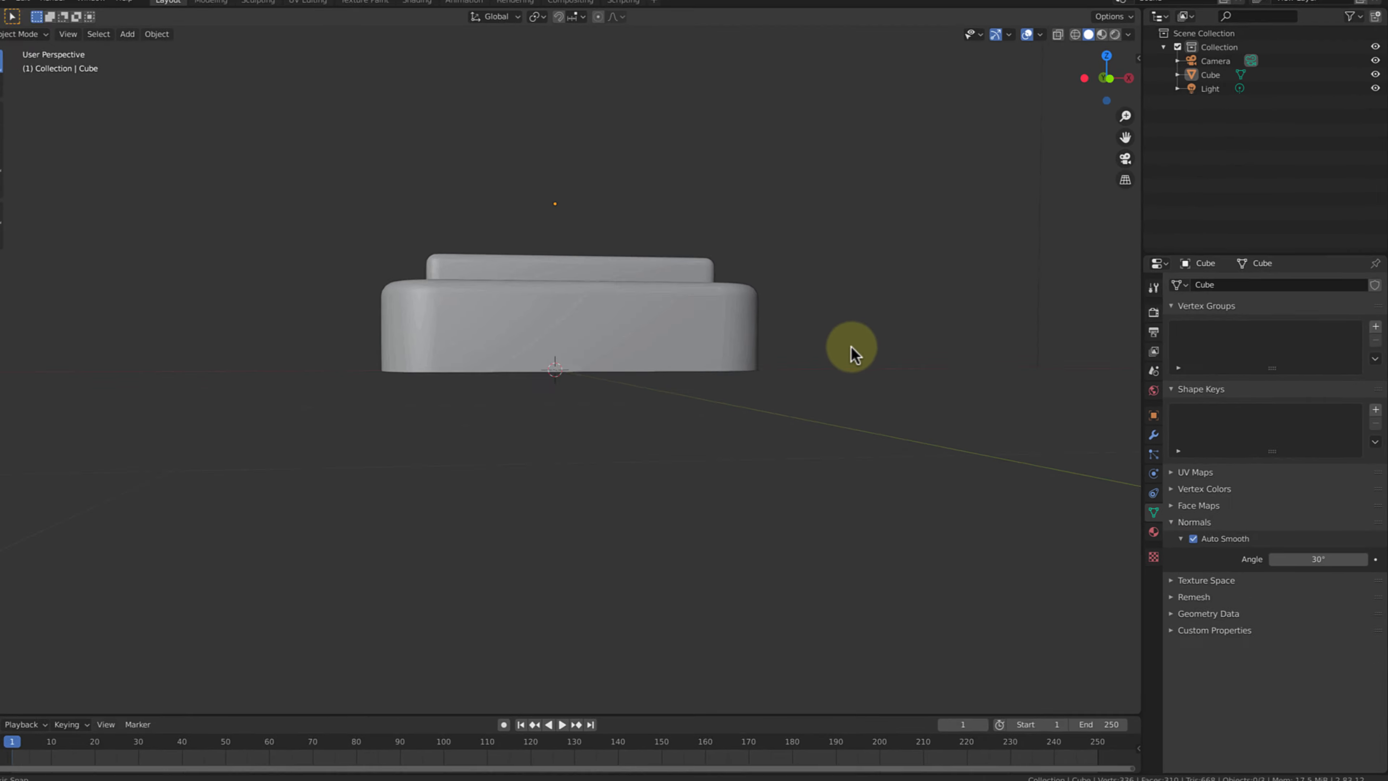
{"action": "middle_click_drag", "start_coordinate": [852, 350], "coordinate": [807, 409]}
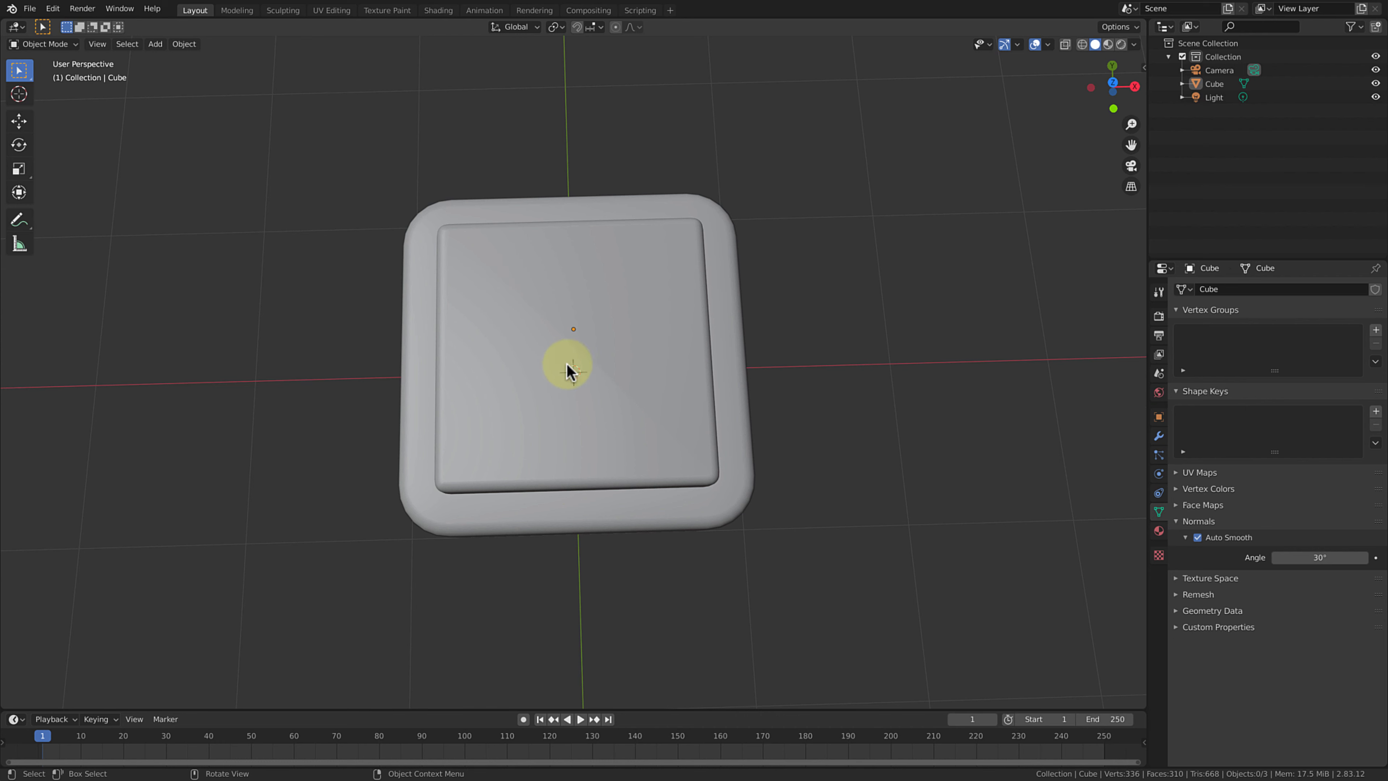
Add a text object and replace its default text with "PS".
{"action": "left_click", "coordinate": [156, 43]}
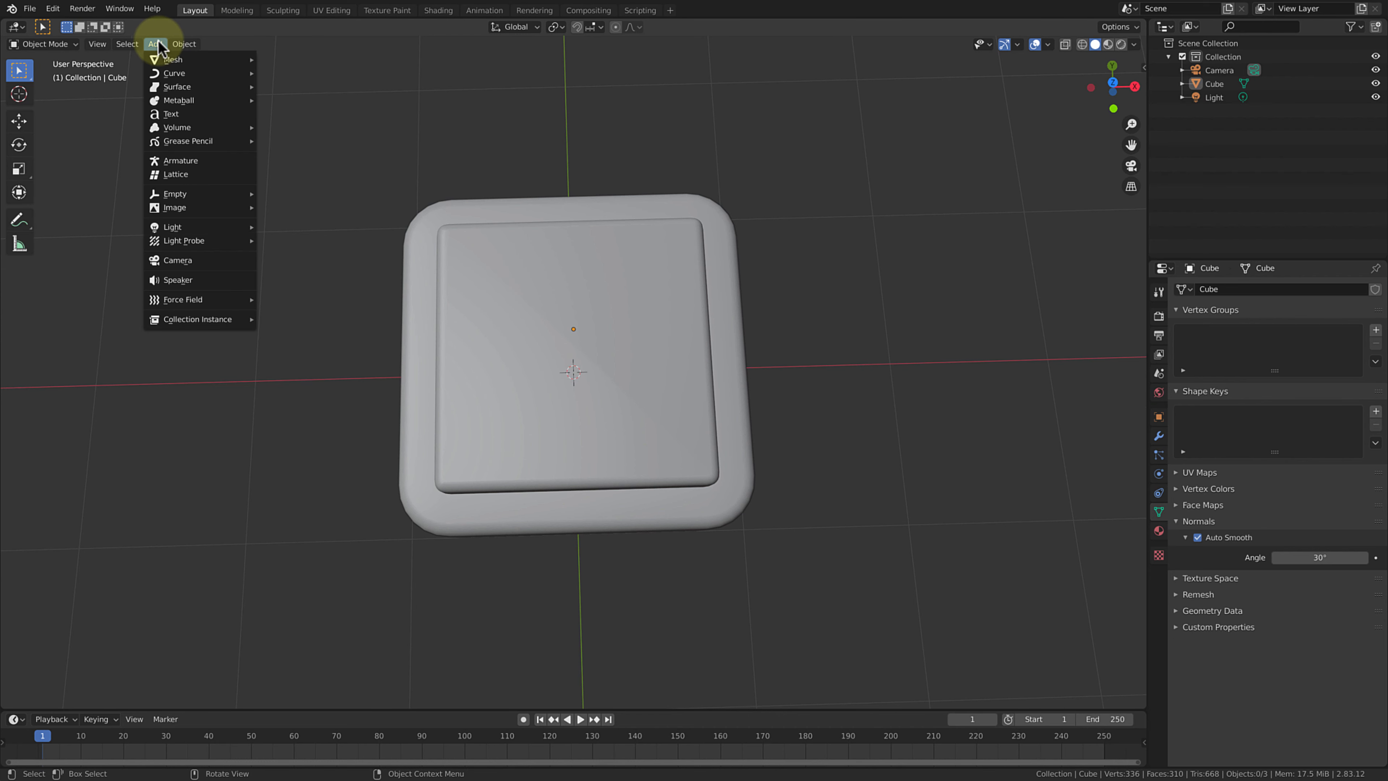
{"action": "mouse_move", "coordinate": [164, 59]}
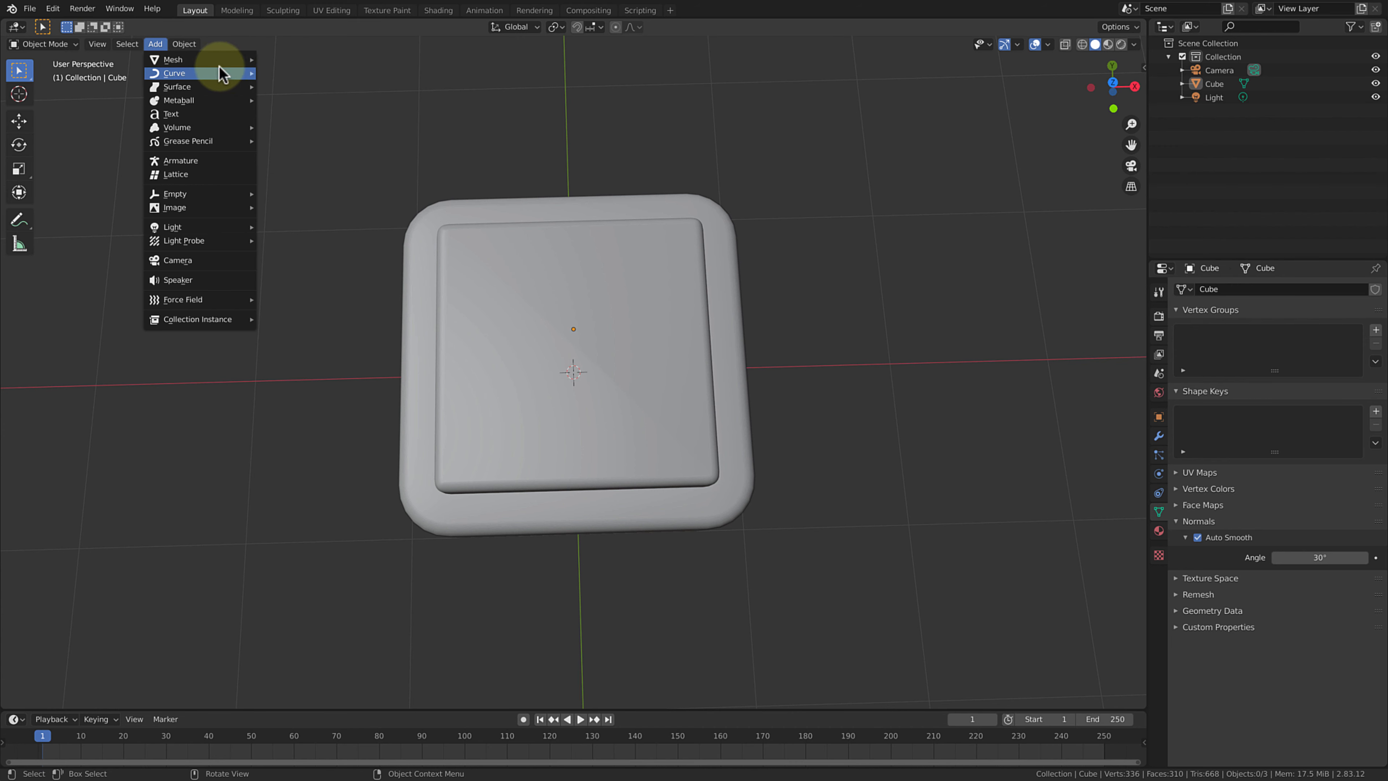
{"action": "left_click", "coordinate": [210, 113]}
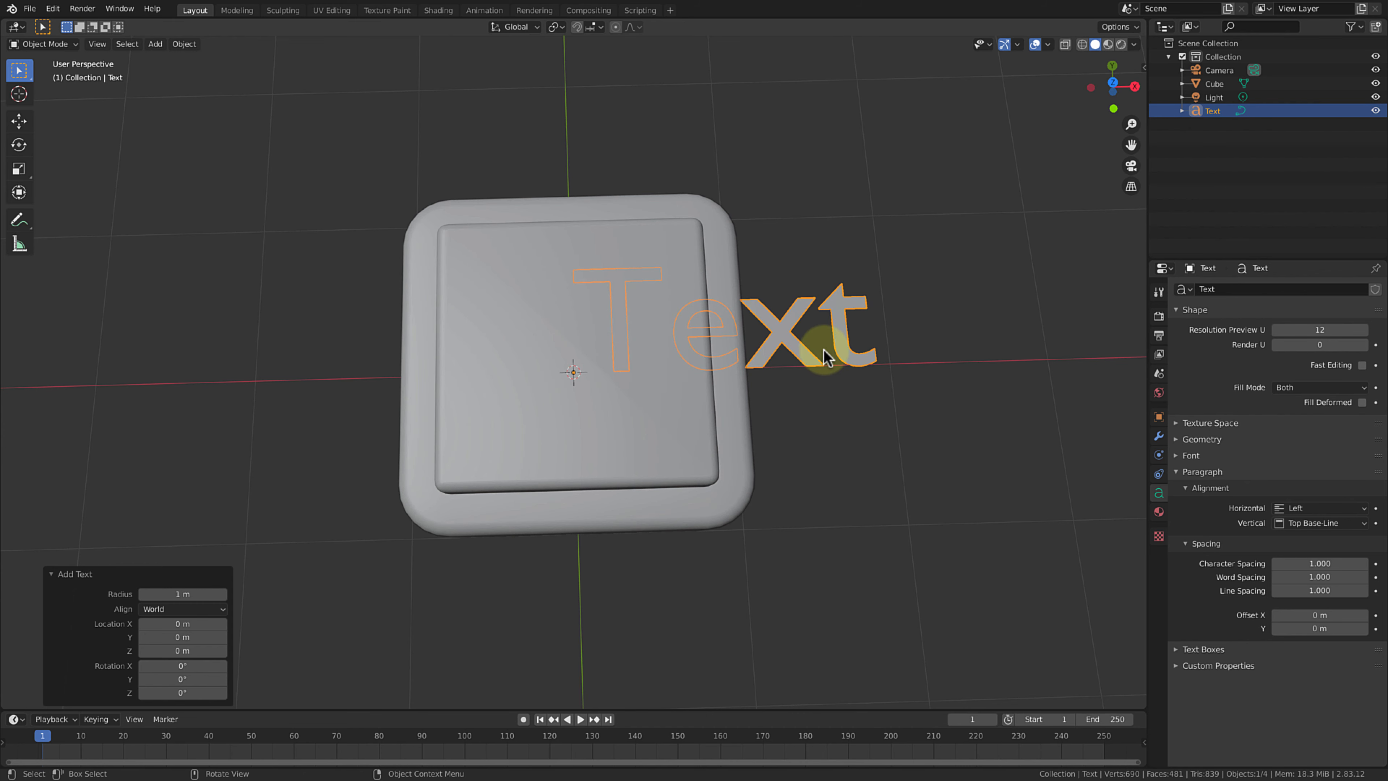
{"action": "key", "text": "Tab"}
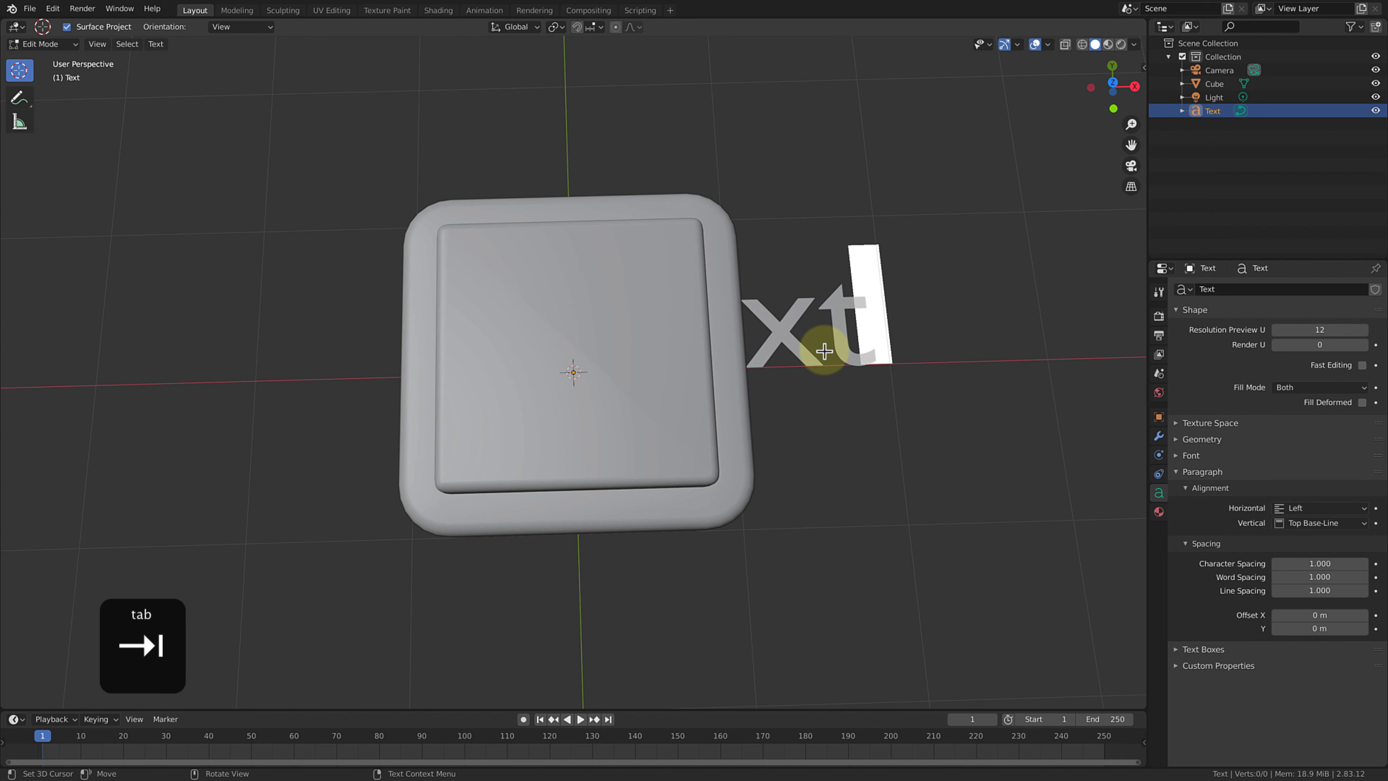
{"action": "key", "text": "BackSpace"}
{"action": "key", "text": "BackSpace"}
{"action": "key", "text": "BackSpace"}
{"action": "key", "text": "BackSpace"}
{"action": "key", "text": "BackSpace"}
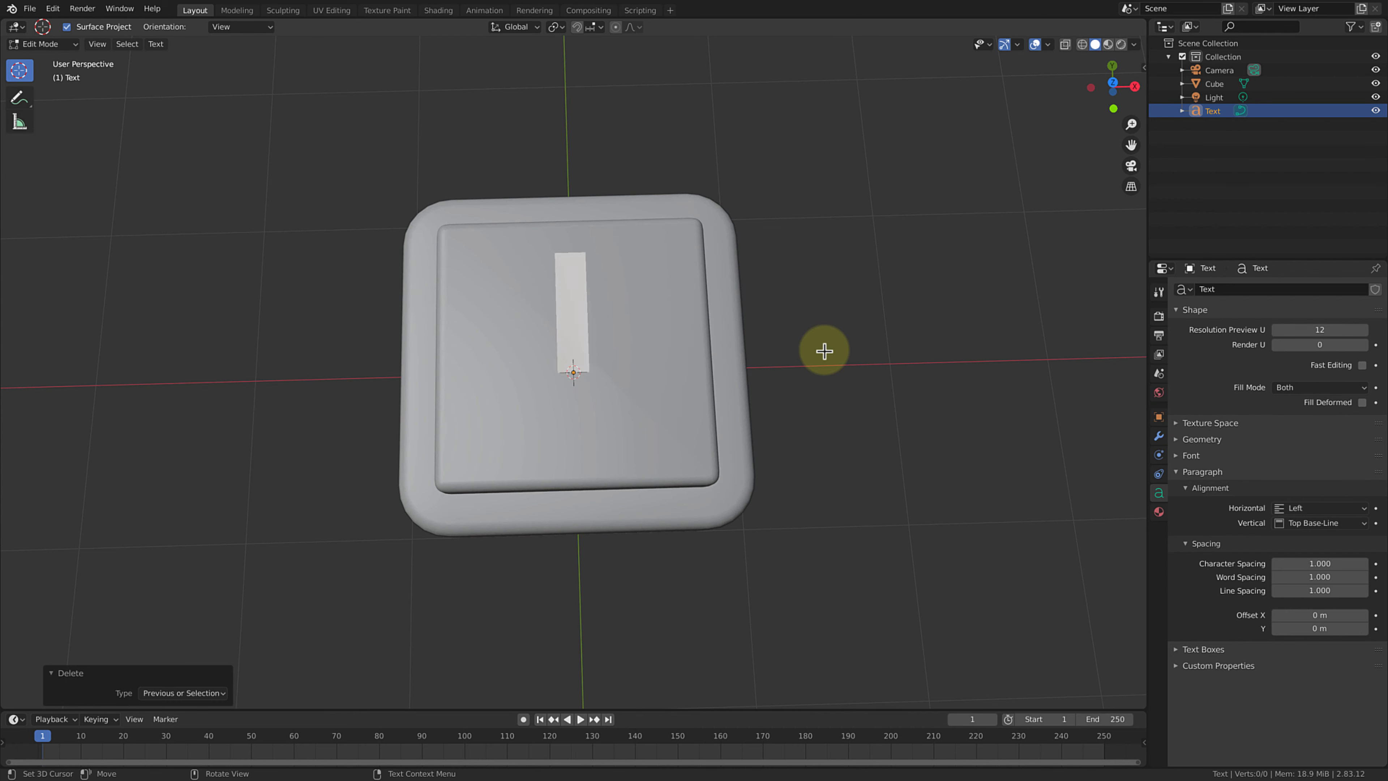
{"action": "type", "text": "Abc中文"}
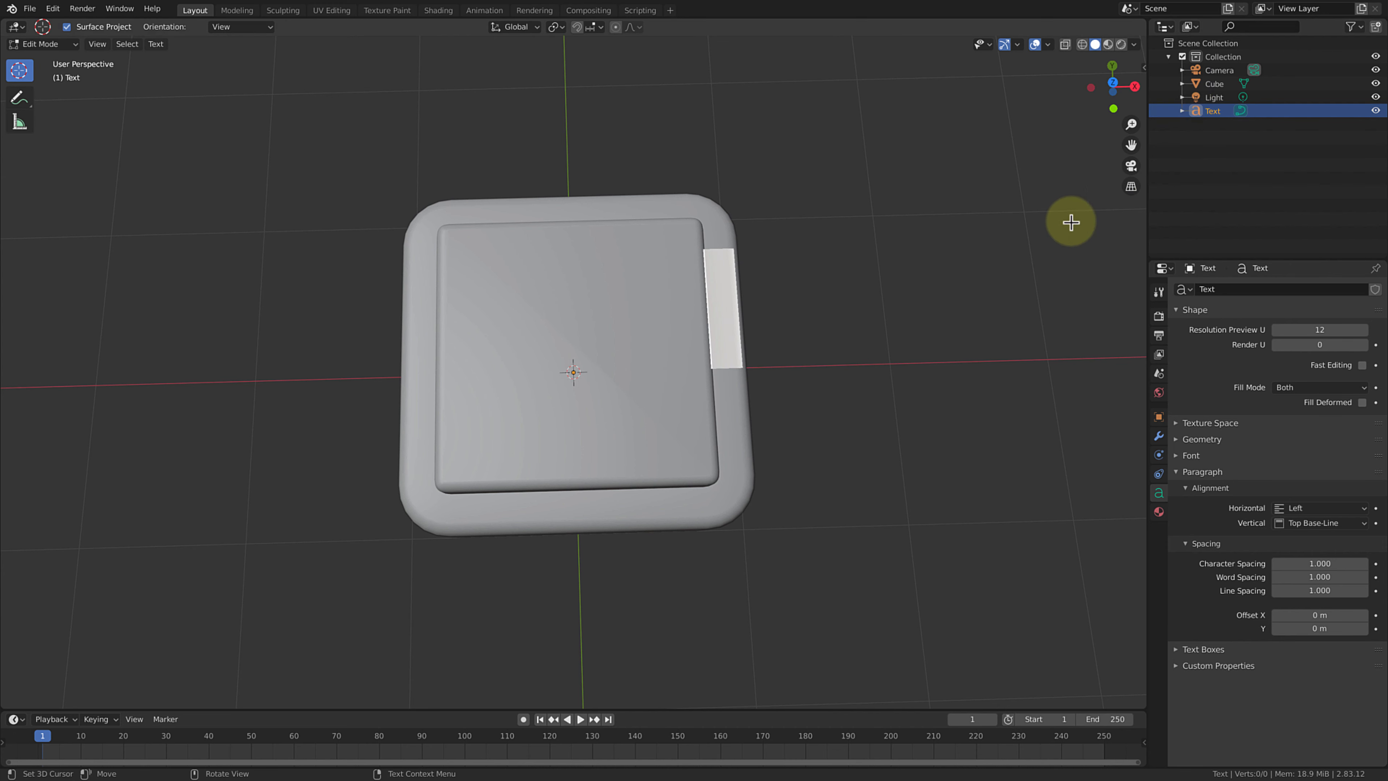
{"action": "key", "text": "Tab"}
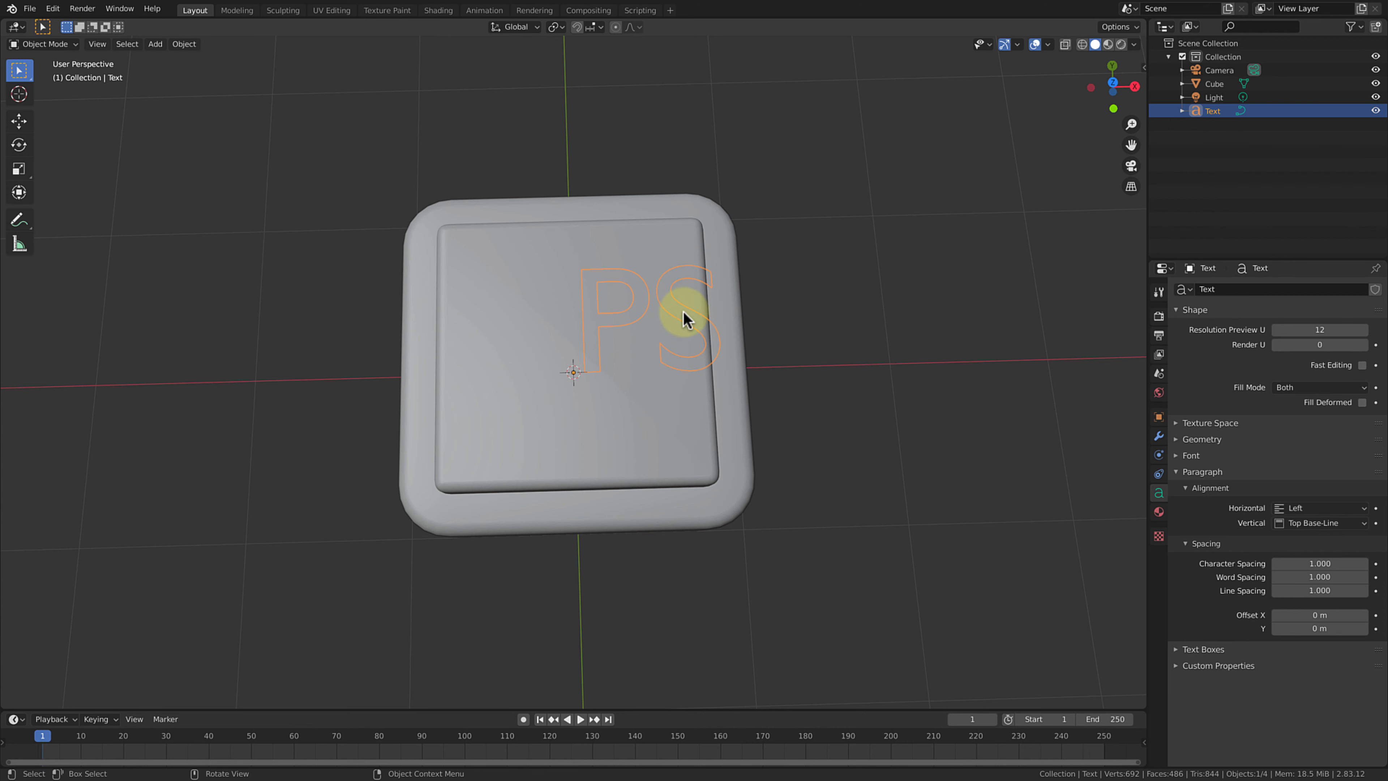
In top view, centre the "PS" text on the raised face by moving it about -0.495 m in X and -0.286 m in Y.
{"action": "key", "text": "KP_7"}
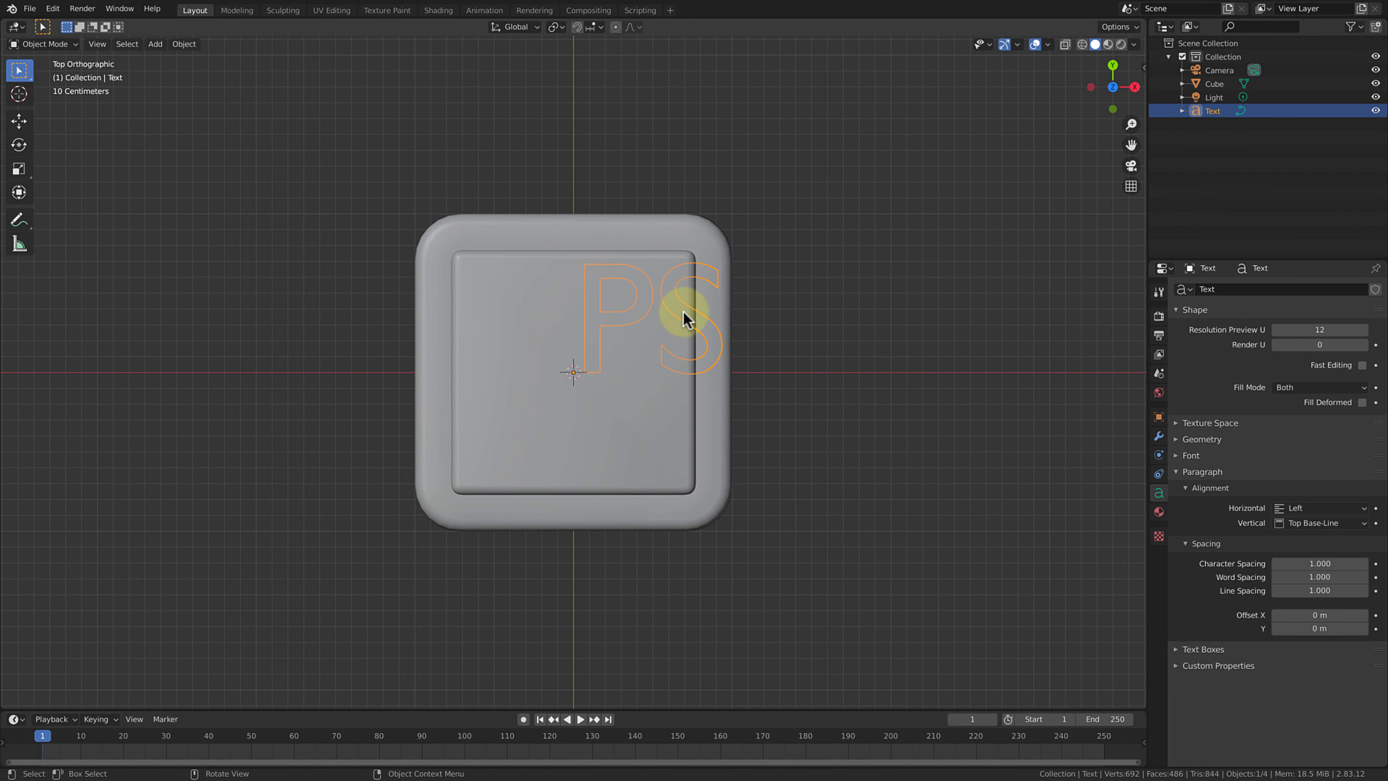
{"action": "left_click", "coordinate": [686, 320]}
{"action": "left_click", "coordinate": [1229, 111]}
{"action": "key", "text": "g"}
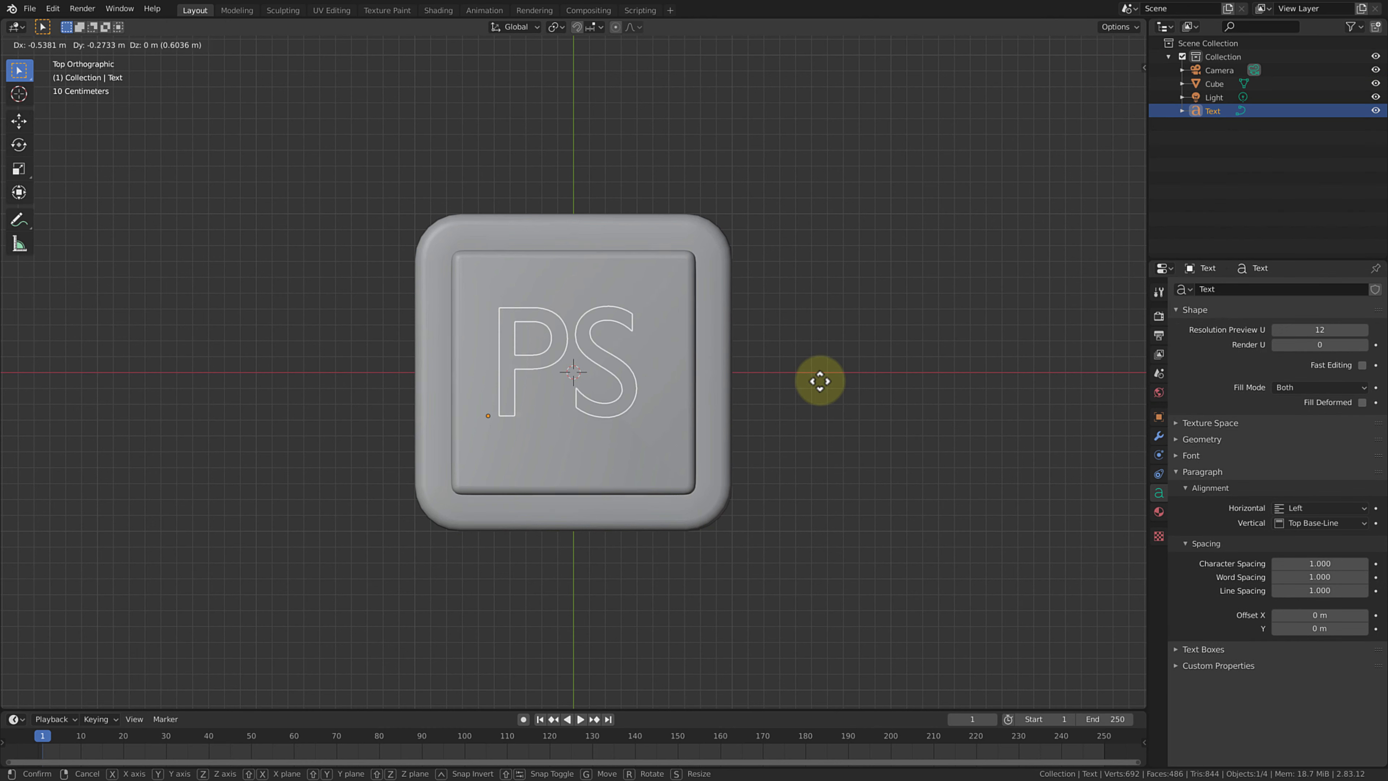
{"action": "left_click", "coordinate": [827, 386]}
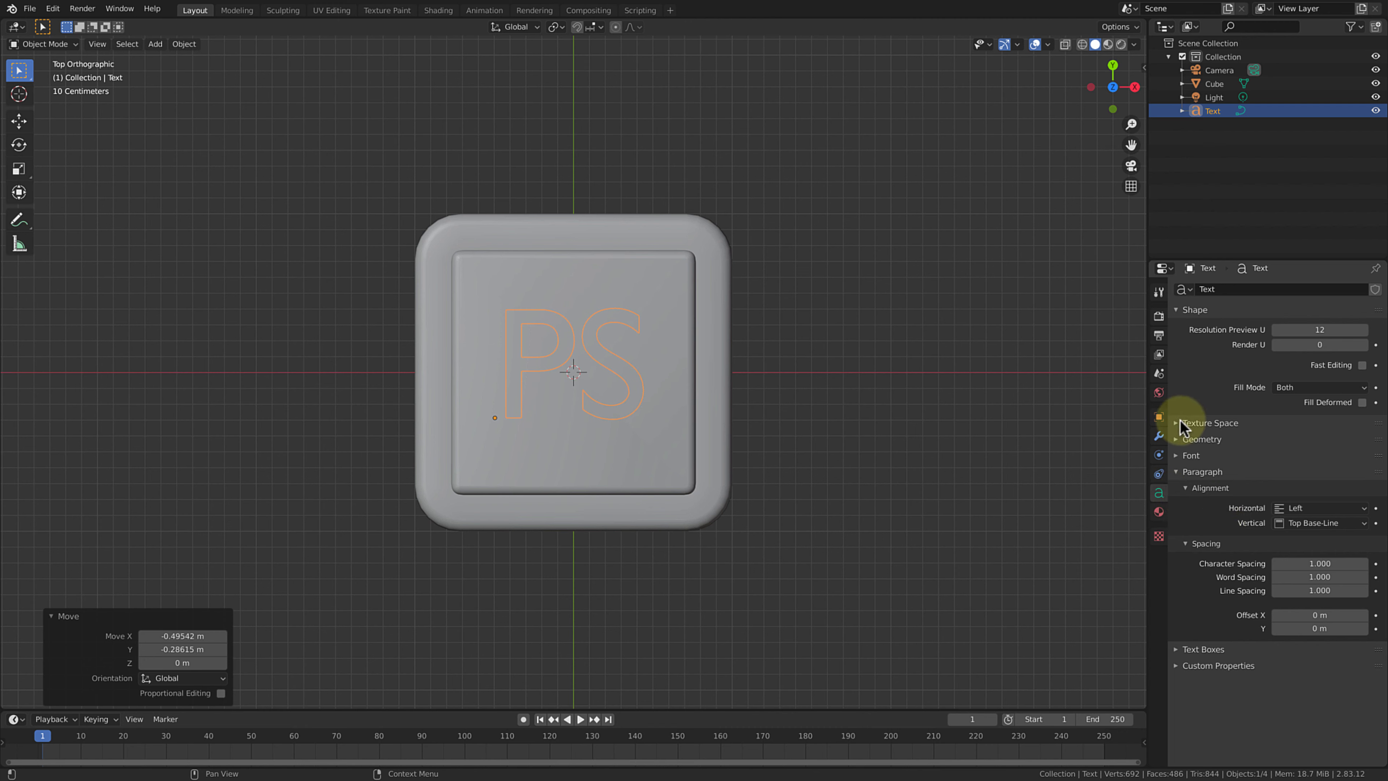
Extrude the "PS" text by 0.268 m and raise it about 0.524 m along Z so it protrudes from the slab's raised face.
{"action": "left_click", "coordinate": [1176, 439]}
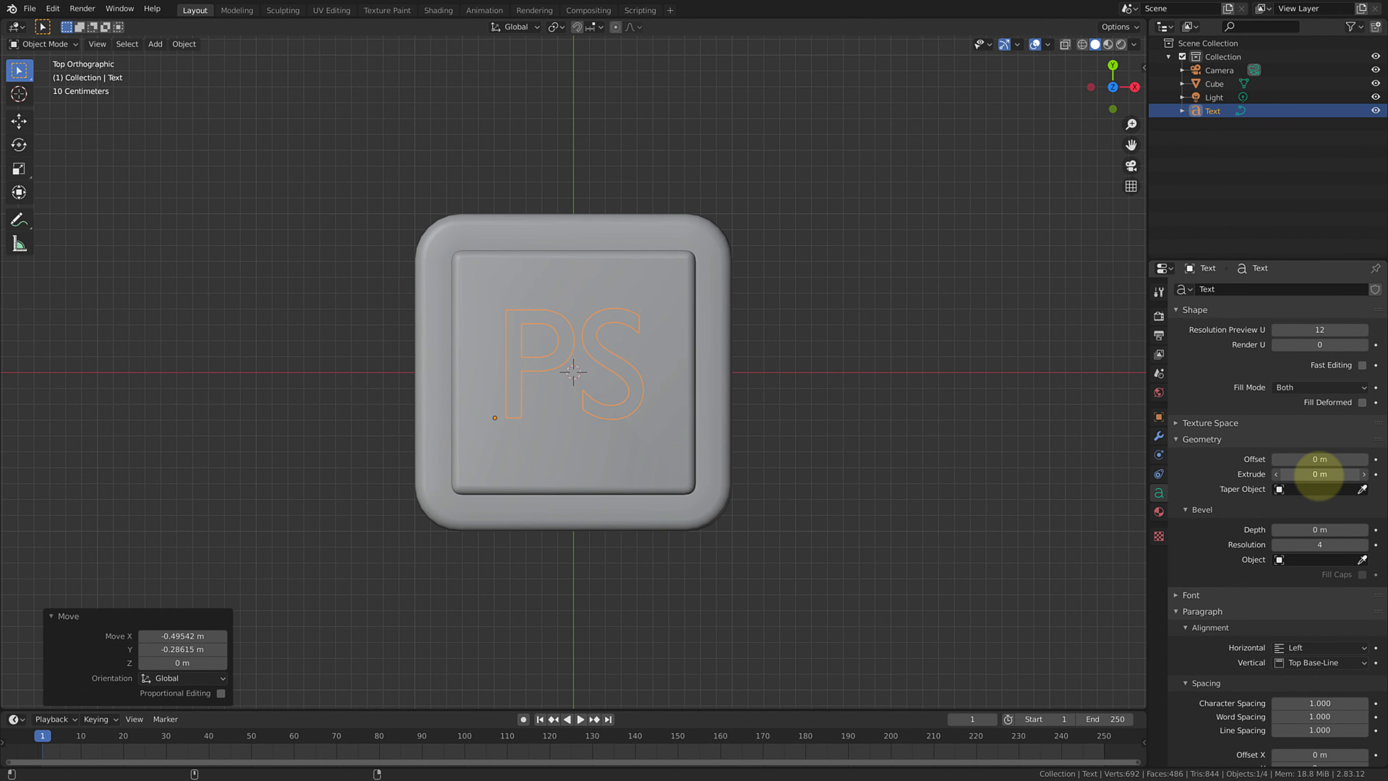
{"action": "mouse_move", "coordinate": [1319, 474]}
{"action": "left_mouse_down", "text": "shift"}
{"action": "mouse_move", "coordinate": [1345, 473]}
{"action": "mouse_move", "coordinate": [1317, 471]}
{"action": "left_mouse_up", "text": "shift"}
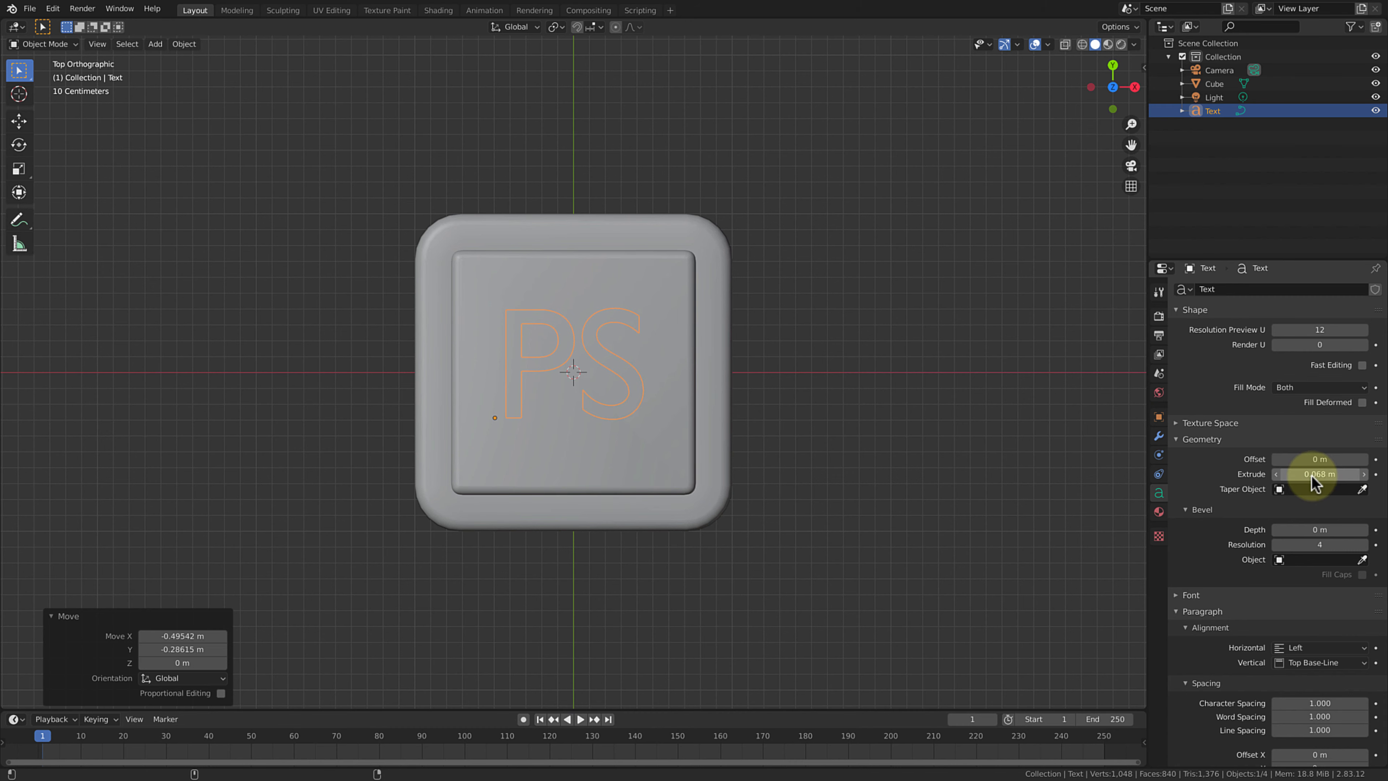
{"action": "middle_click_drag", "start_coordinate": [825, 527], "coordinate": [827, 386]}
{"action": "mouse_move", "coordinate": [1311, 473]}
{"action": "left_mouse_down"}
{"action": "mouse_move", "coordinate": [1338, 473]}
{"action": "mouse_move", "coordinate": [1313, 472]}
{"action": "left_mouse_up"}
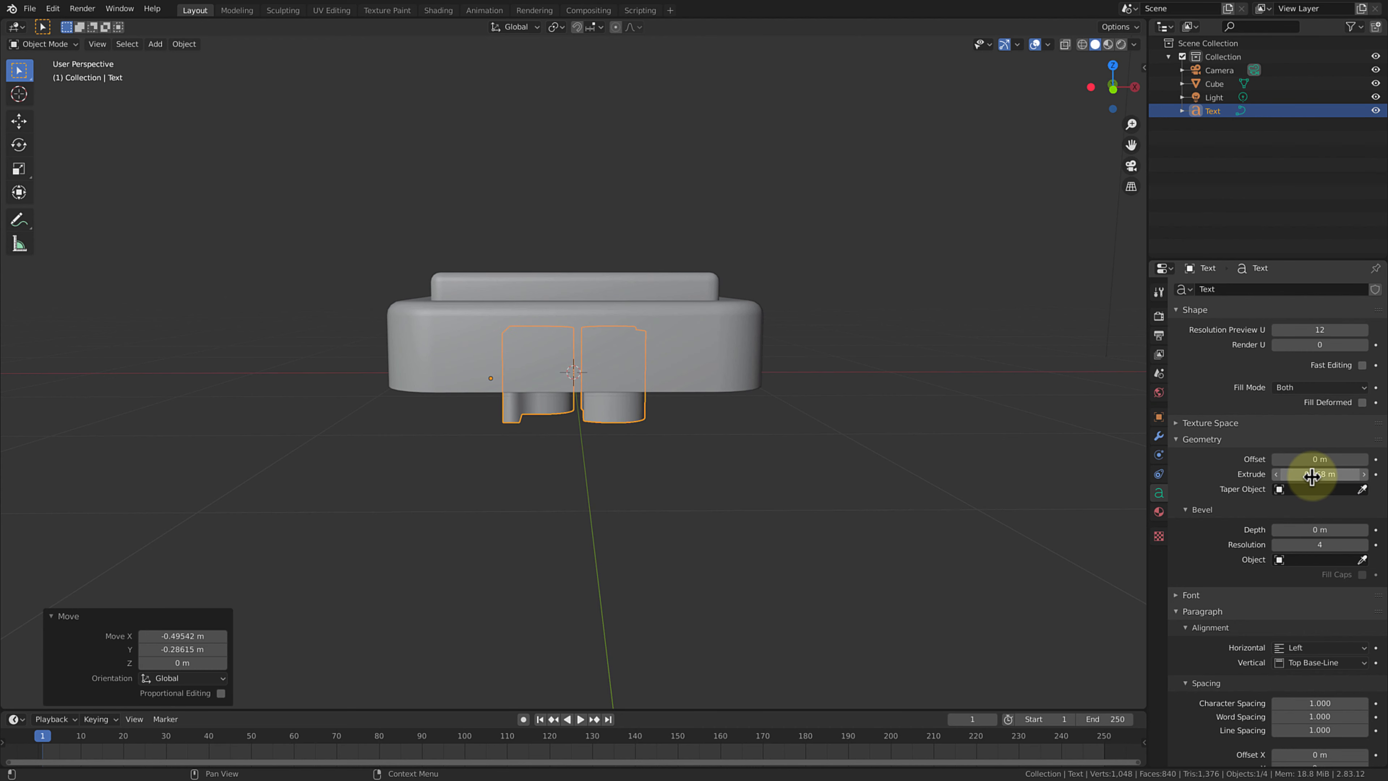
{"action": "key", "text": "g"}
{"action": "key", "text": "z"}
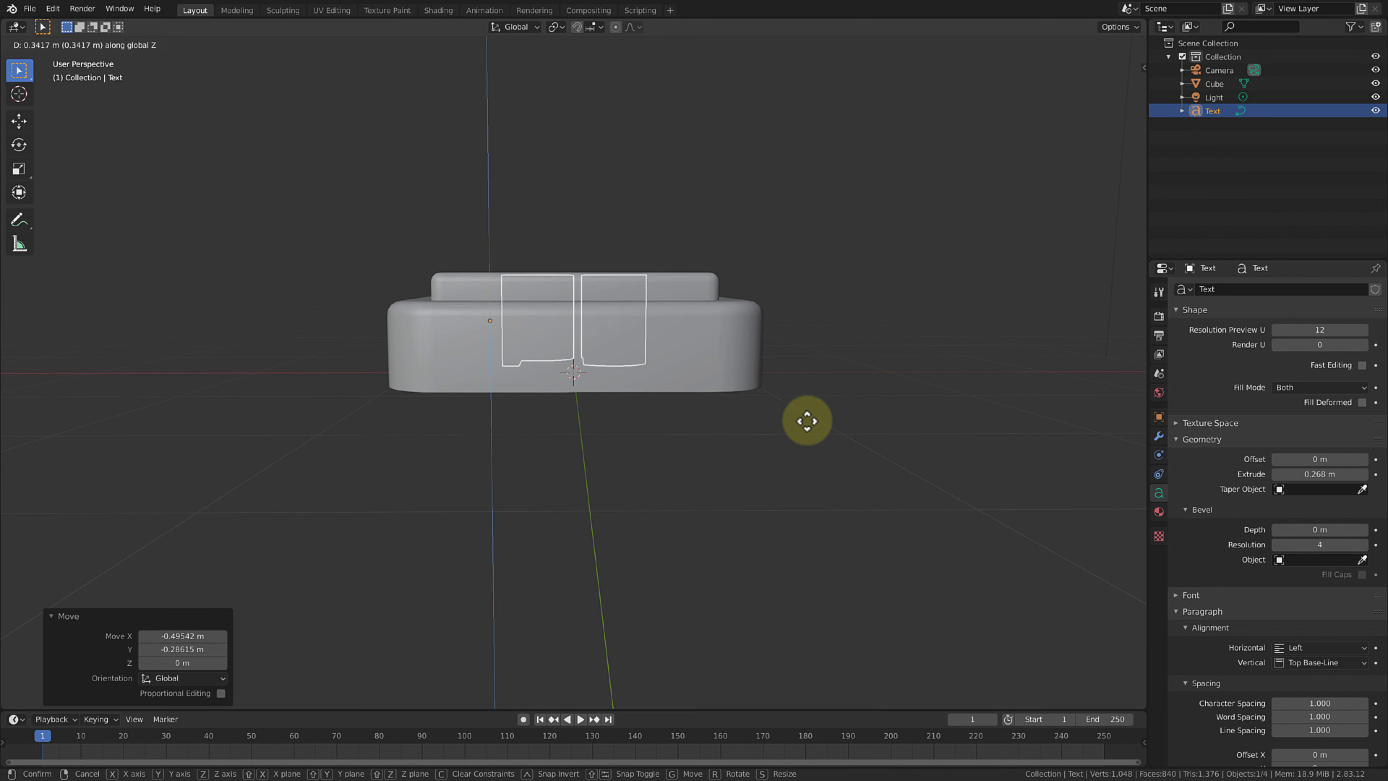
{"action": "left_click", "coordinate": [813, 391]}
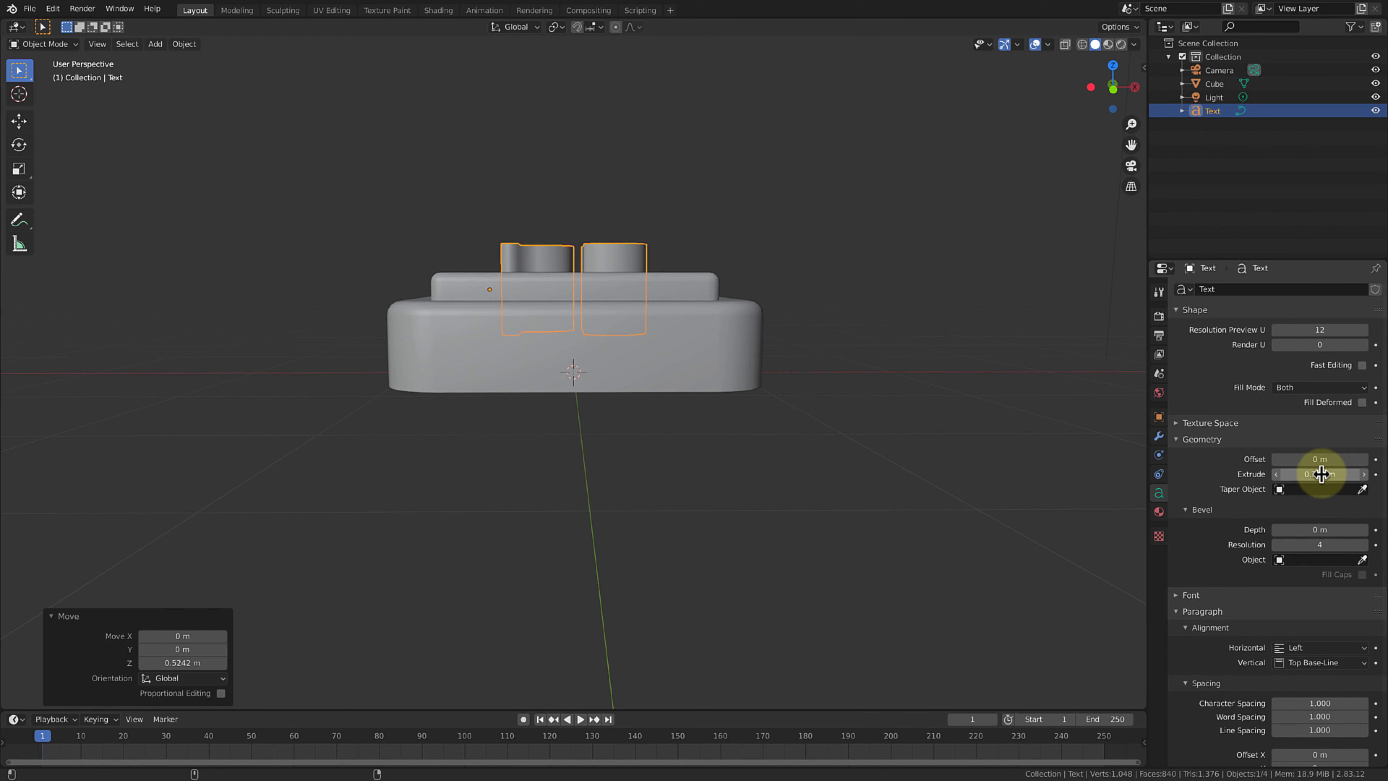
Set the text's extrusion to 0.16 m and raise it about another 0.095 m along Z.
{"action": "left_click_drag", "start_coordinate": [1321, 474], "coordinate": [1274, 473]}
{"action": "key", "text": "g"}
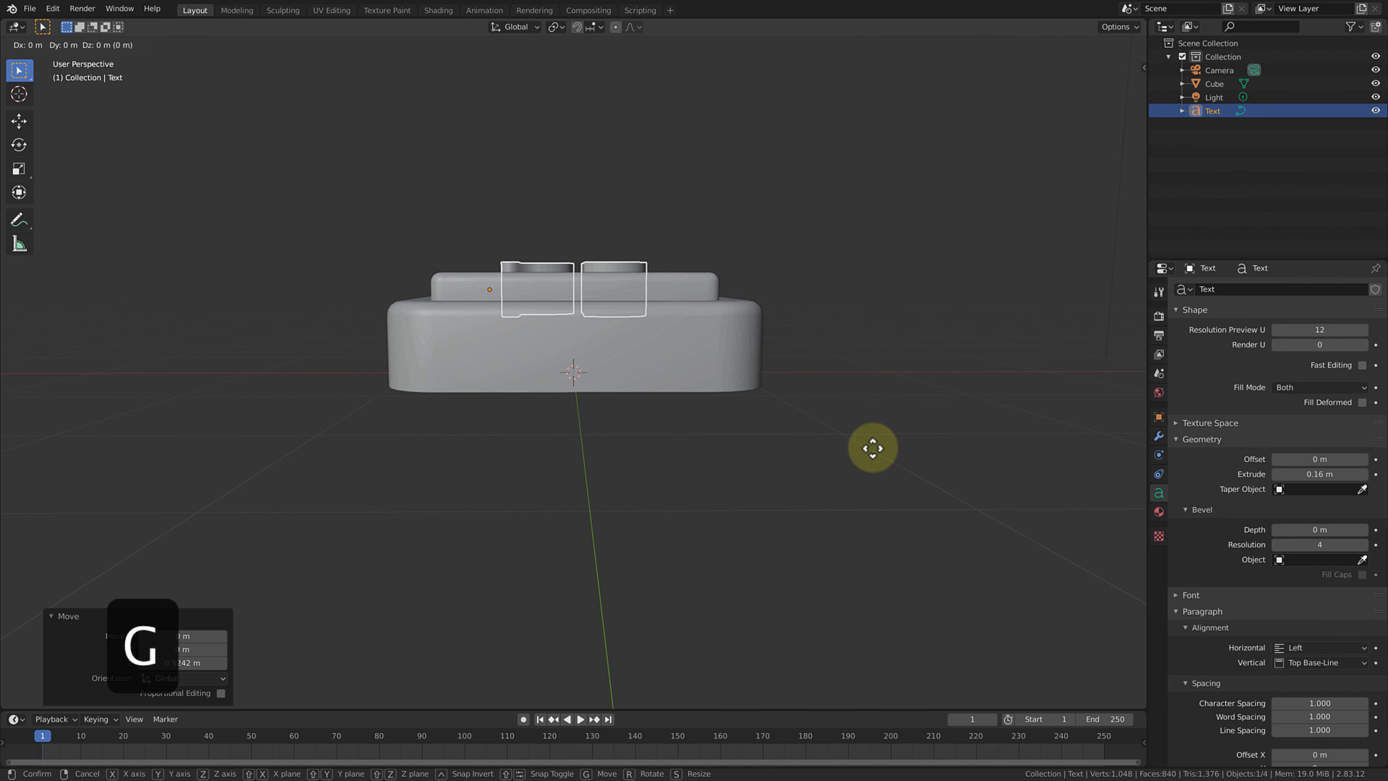
{"action": "key", "text": "z"}
{"action": "left_click", "coordinate": [880, 433]}
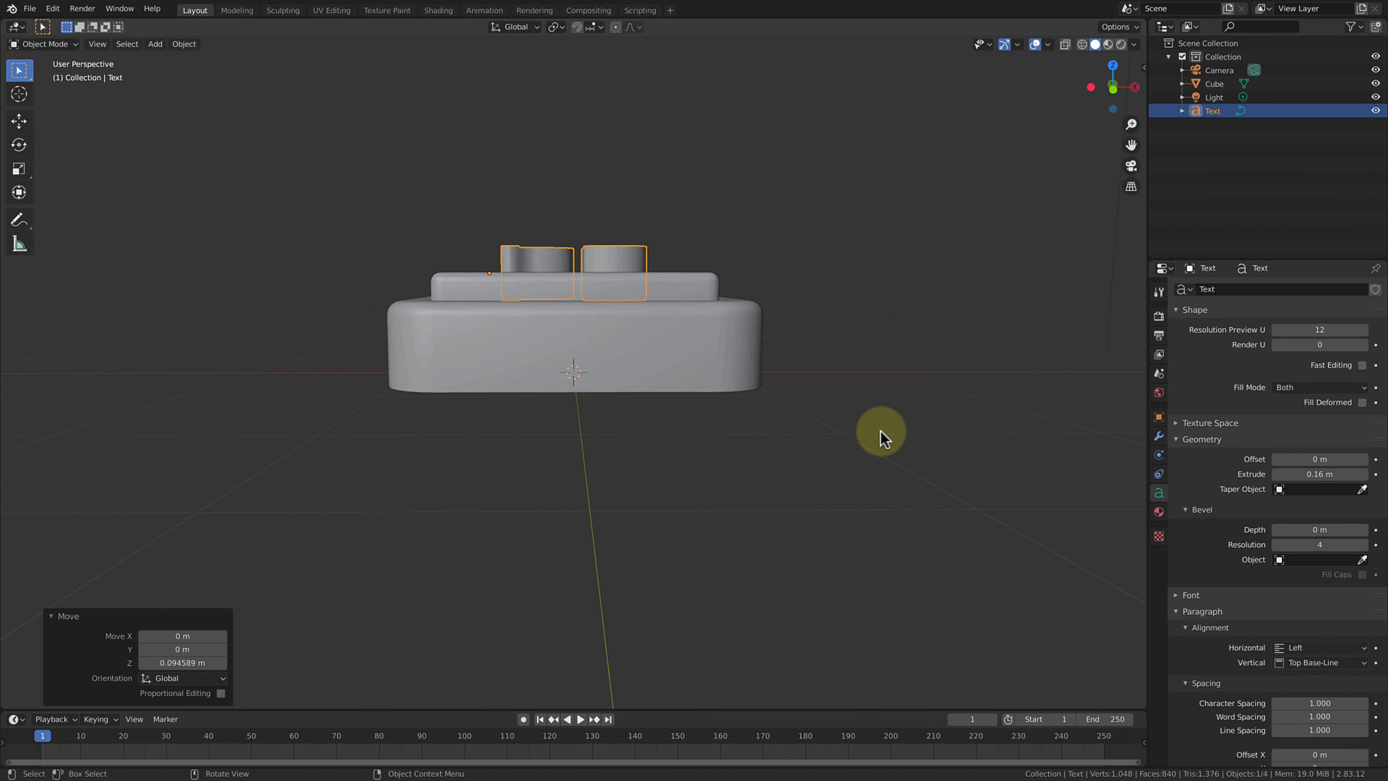
{"action": "middle_click_drag", "start_coordinate": [891, 373], "coordinate": [892, 518]}
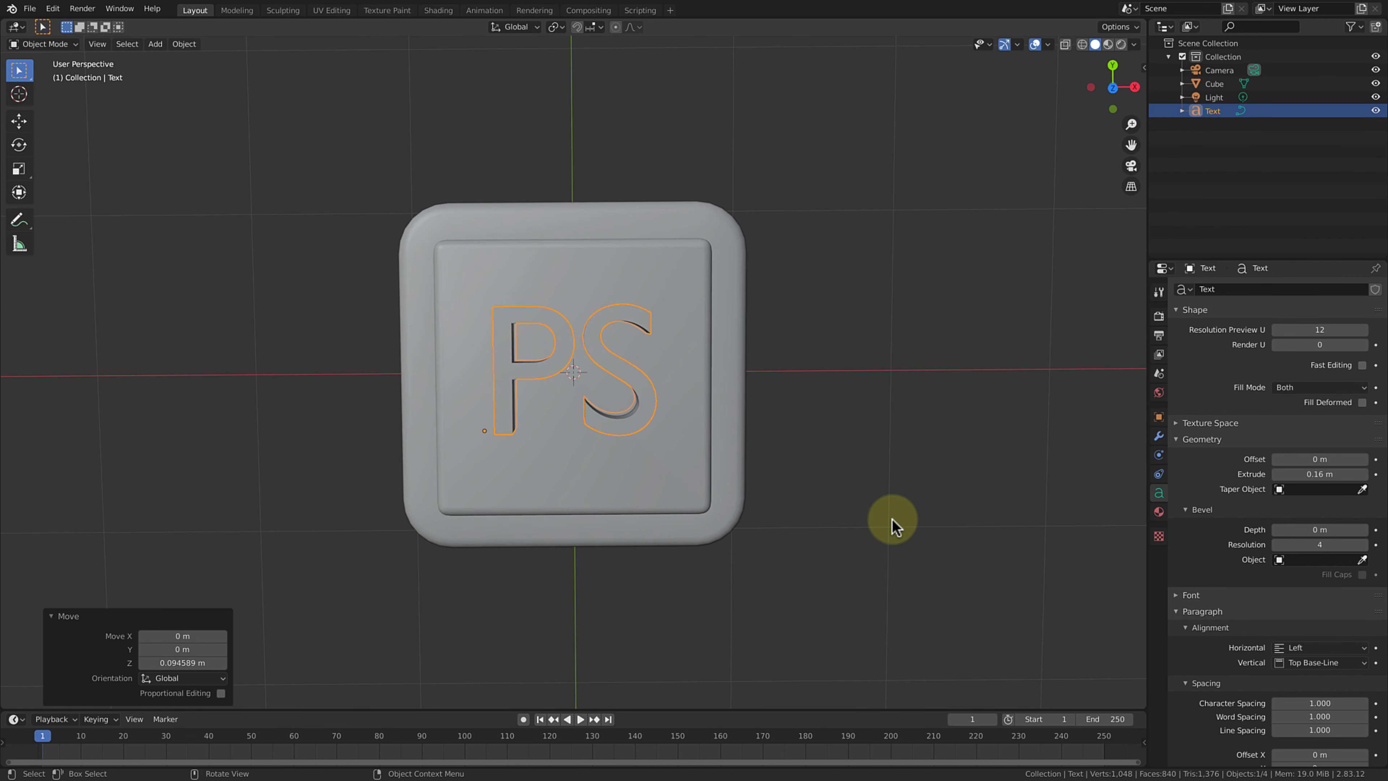
{"action": "left_click", "coordinate": [893, 519]}
{"action": "left_click", "coordinate": [600, 354]}
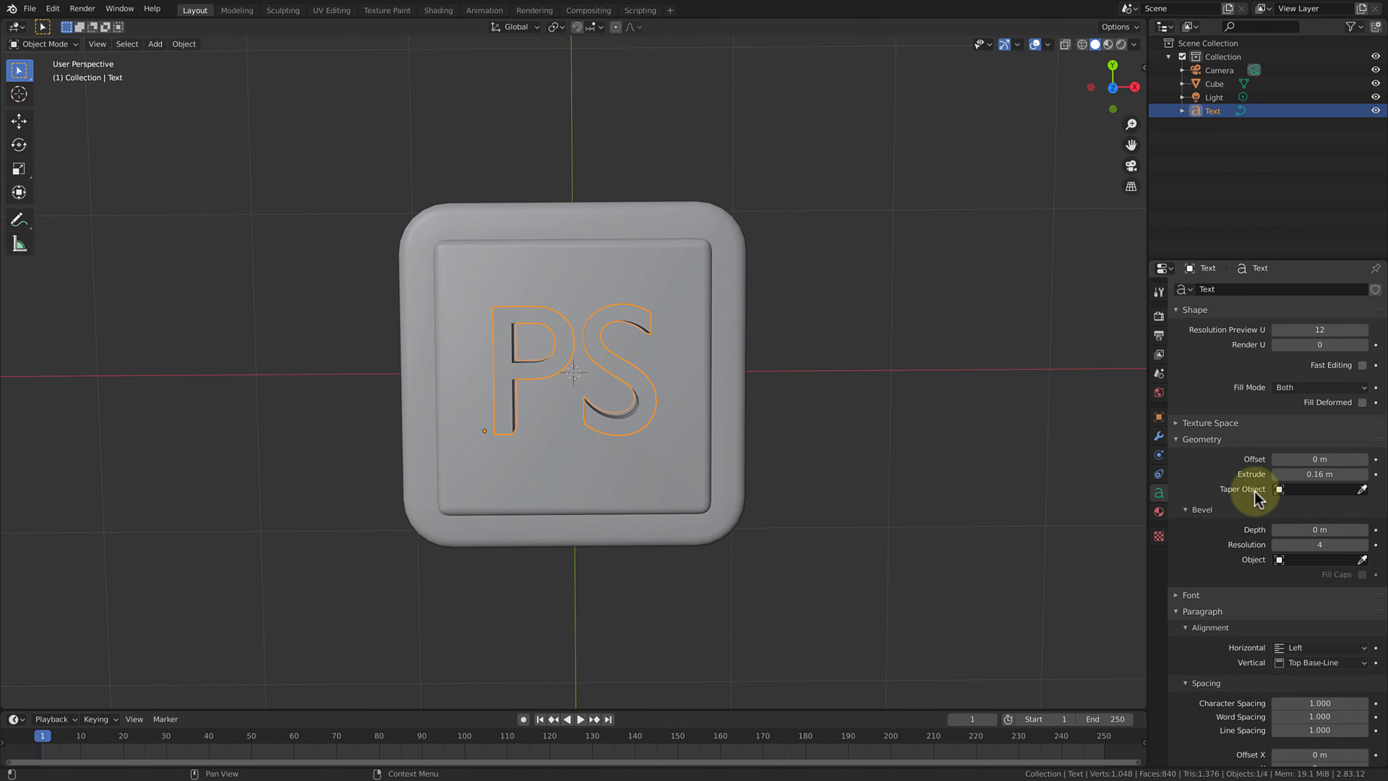
Load AdobeCleanBlack.otf from the adobe-clean-cufonfonts folder on the Desktop as the text's regular font.
{"action": "scroll", "coordinate": [1249, 490], "scroll_direction": "down", "scroll_amount": 2}
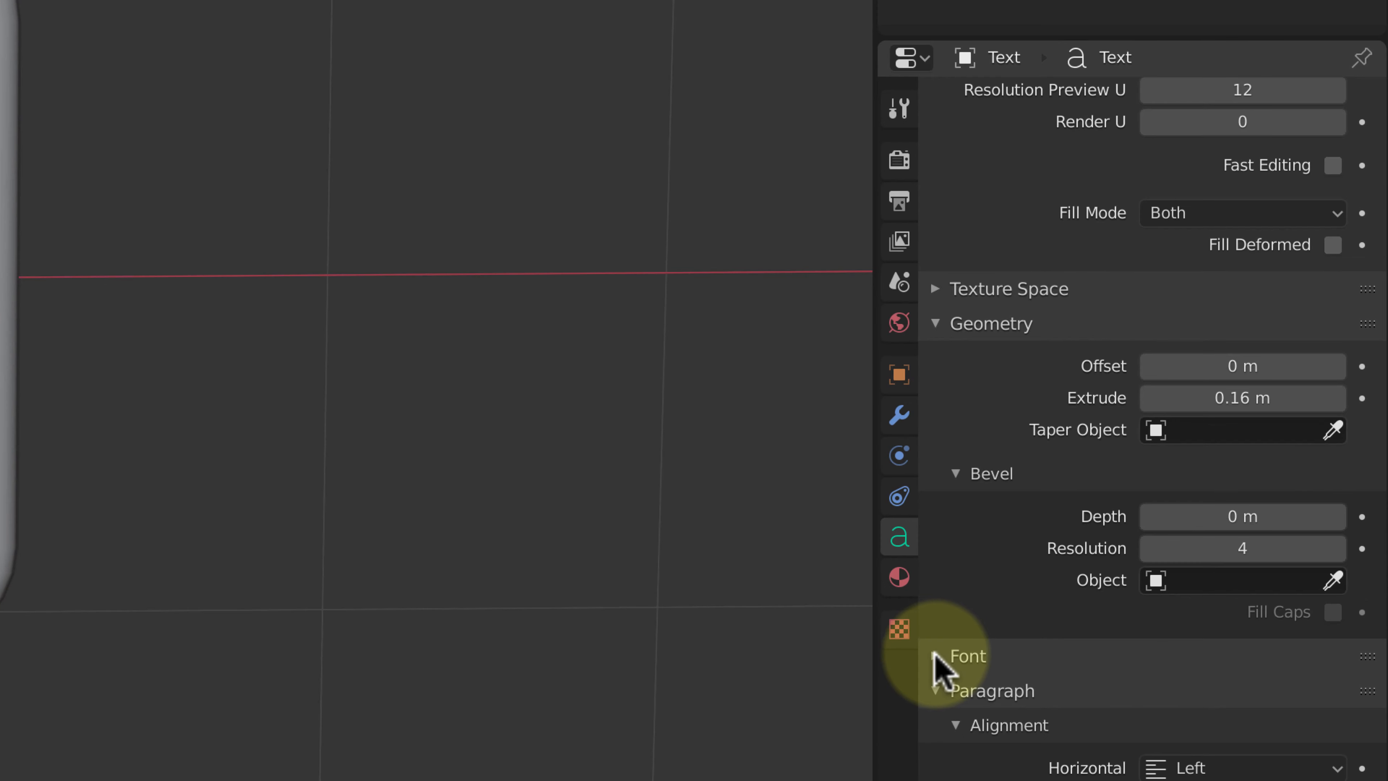
{"action": "left_click", "coordinate": [1050, 606]}
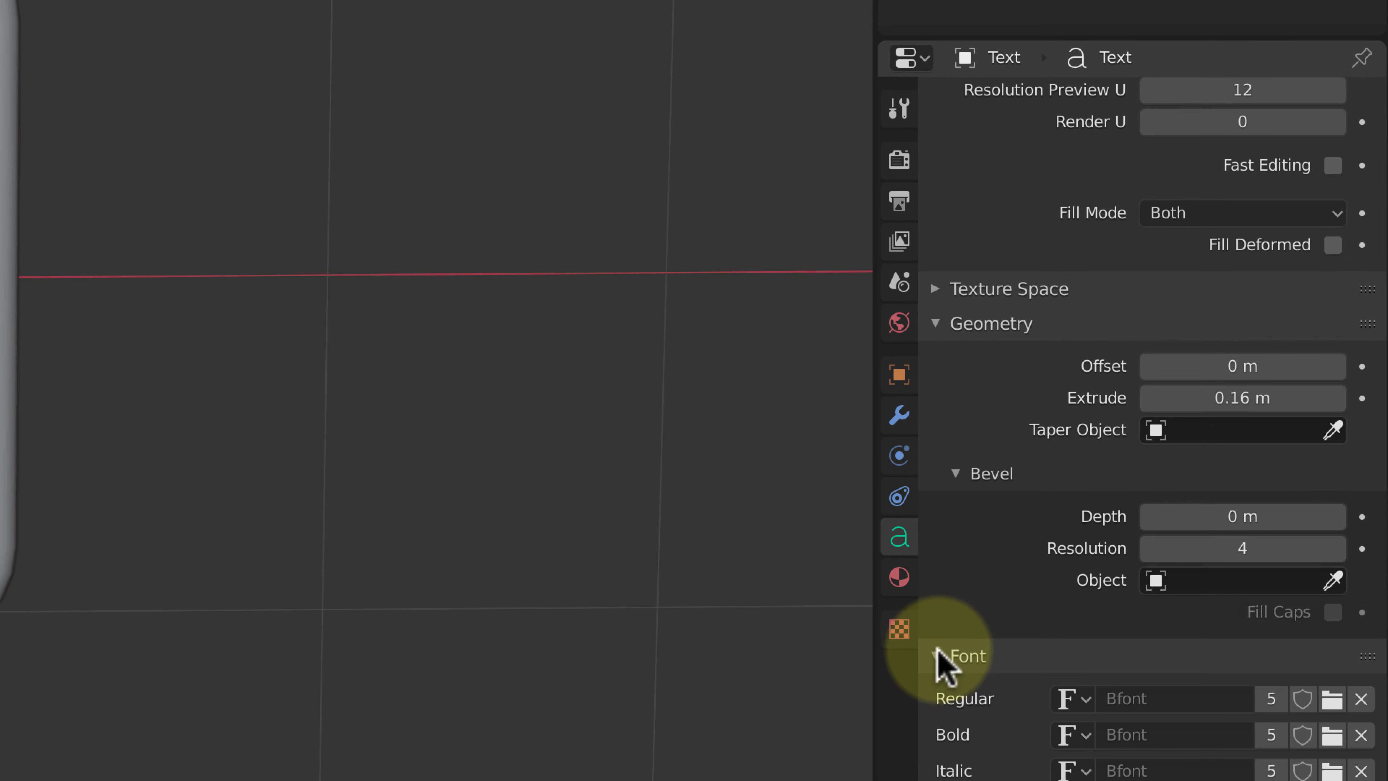
{"action": "scroll", "coordinate": [1221, 551], "scroll_direction": "down", "scroll_amount": 5}
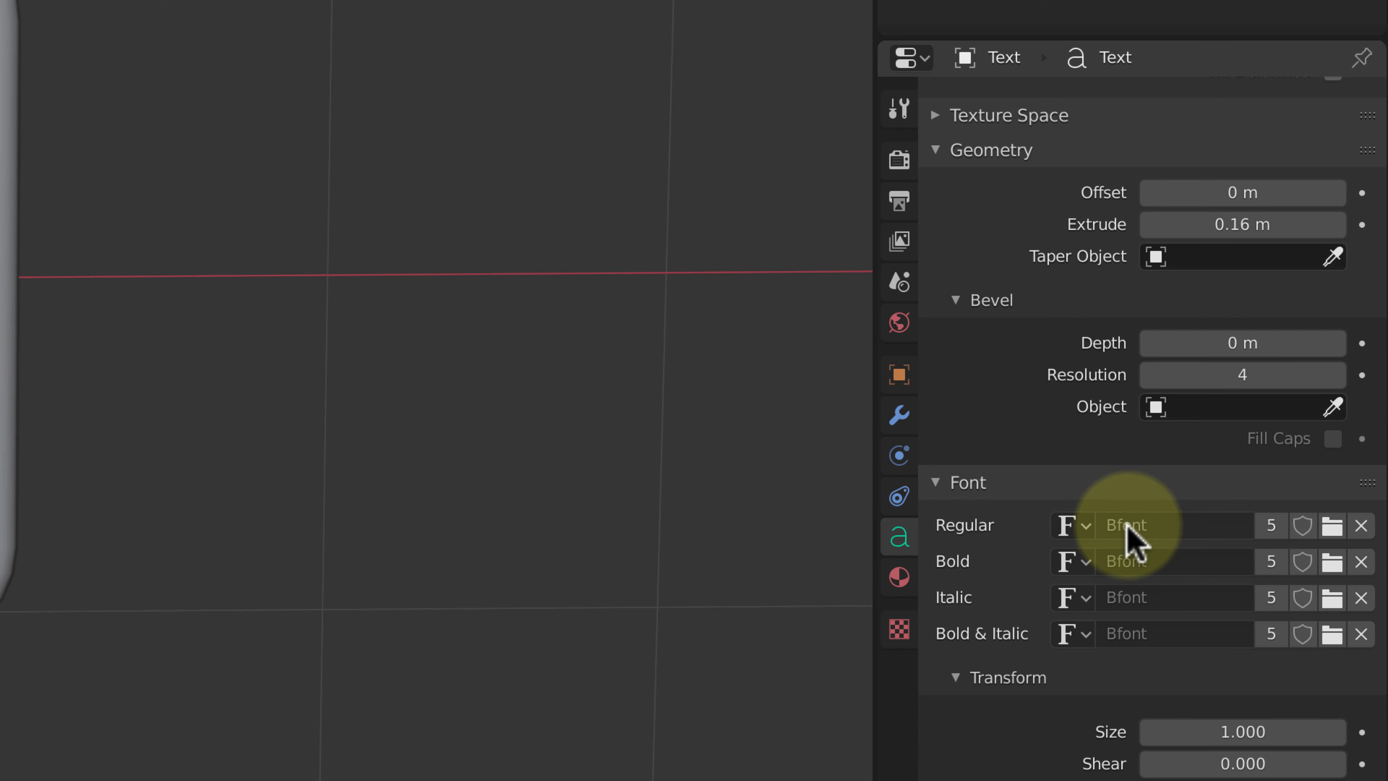
{"action": "left_click", "coordinate": [1087, 525]}
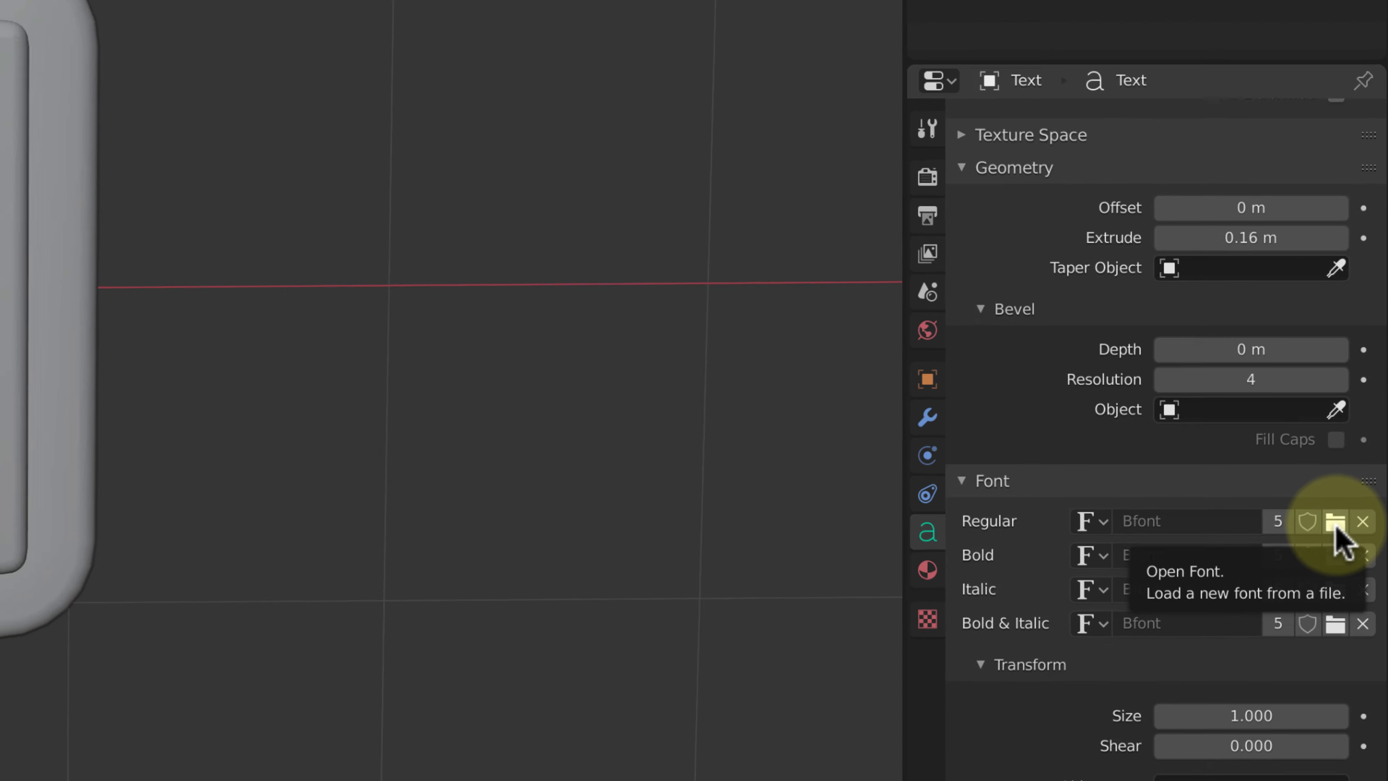
{"action": "left_click", "coordinate": [1332, 527]}
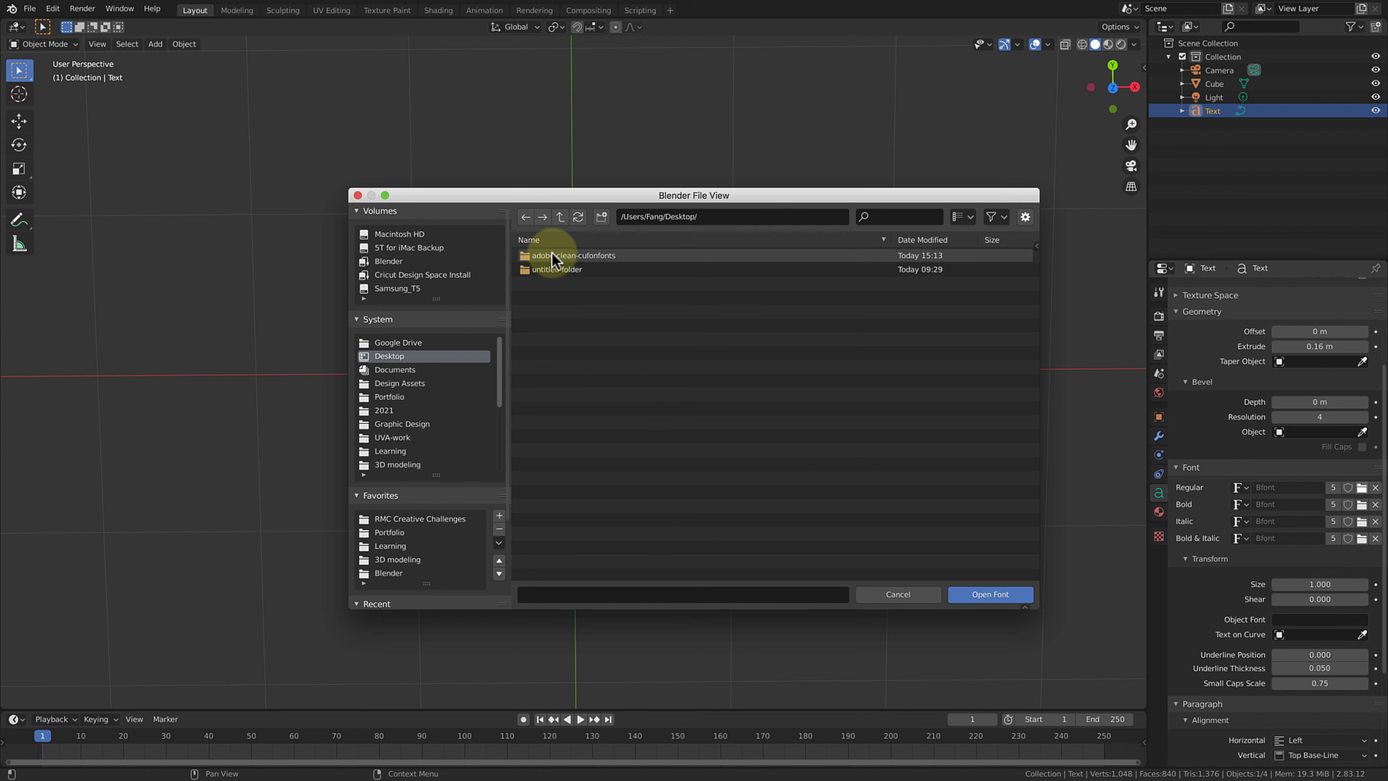
{"action": "double_click", "coordinate": [568, 255]}
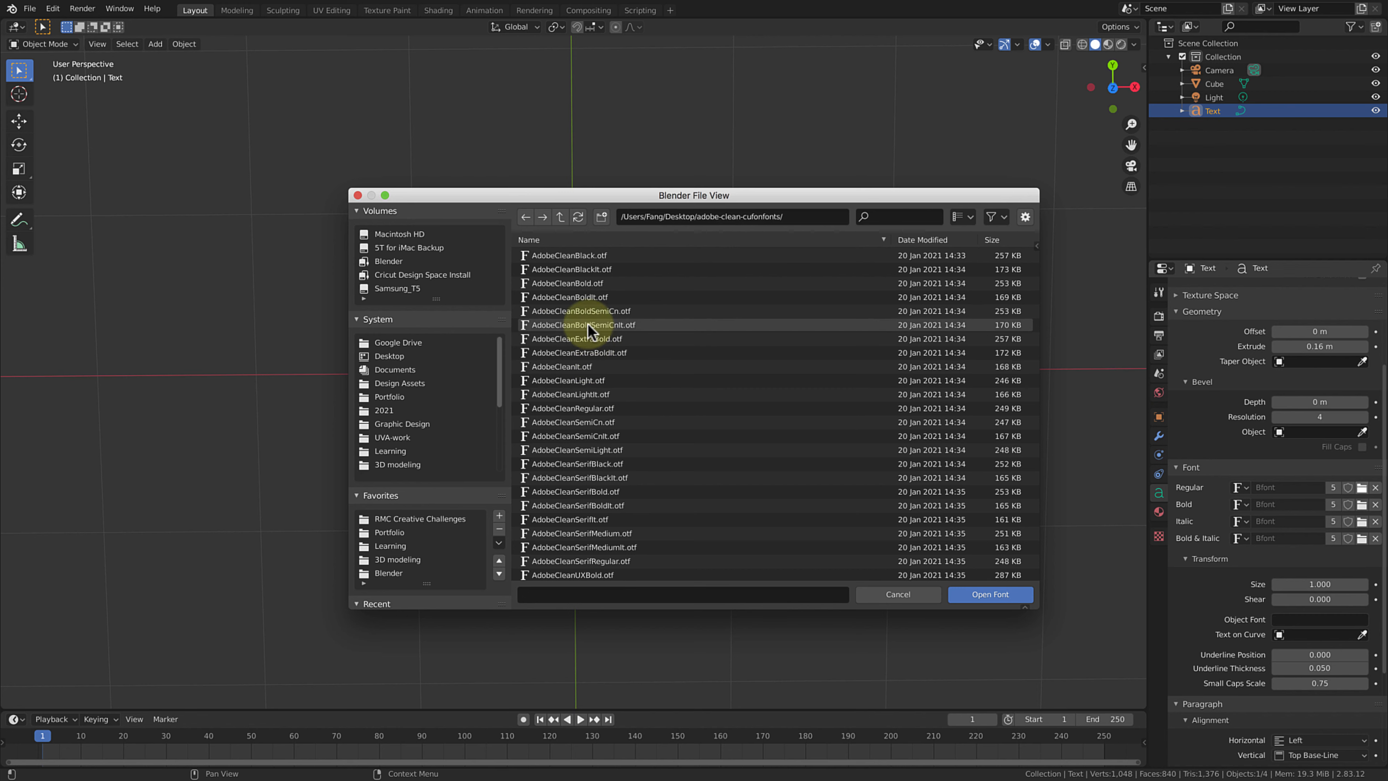
{"action": "left_click", "coordinate": [578, 255]}
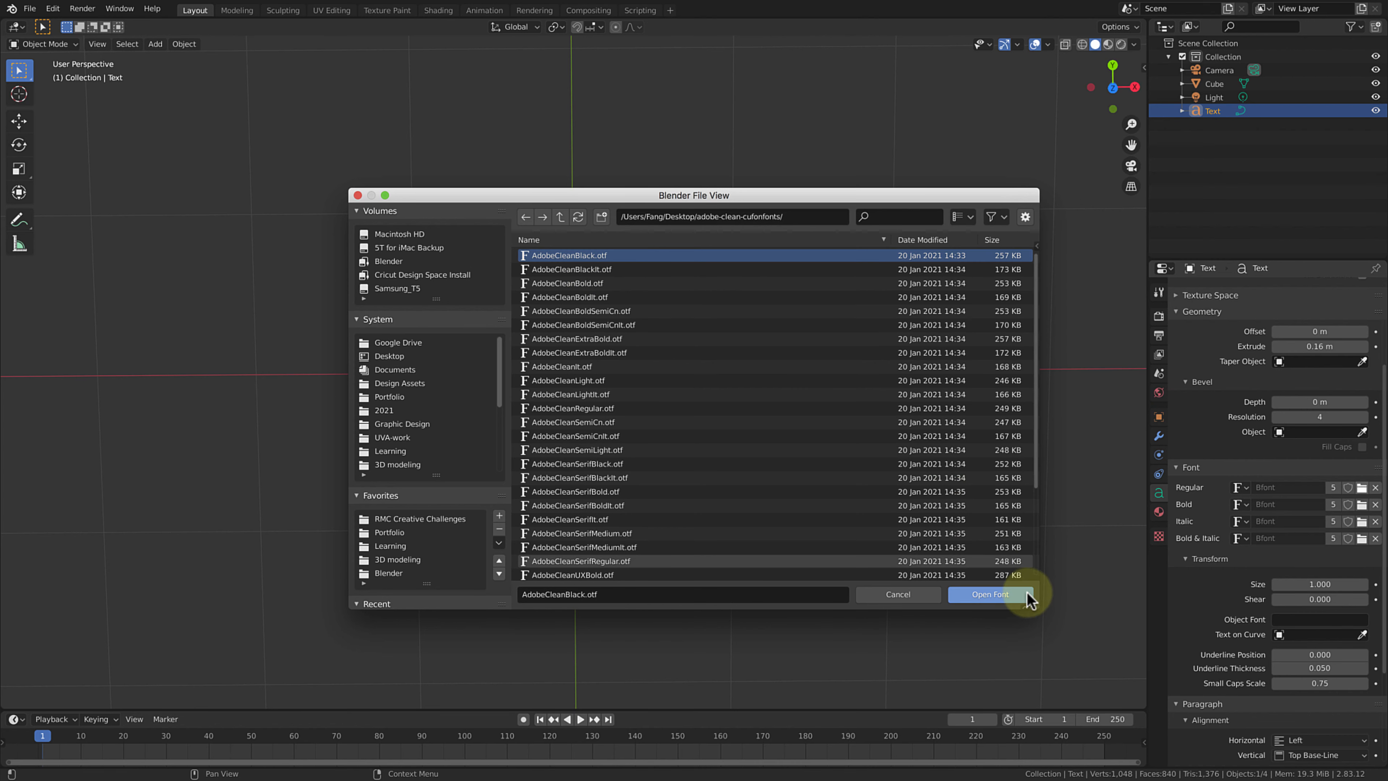
{"action": "left_click", "coordinate": [1017, 595]}
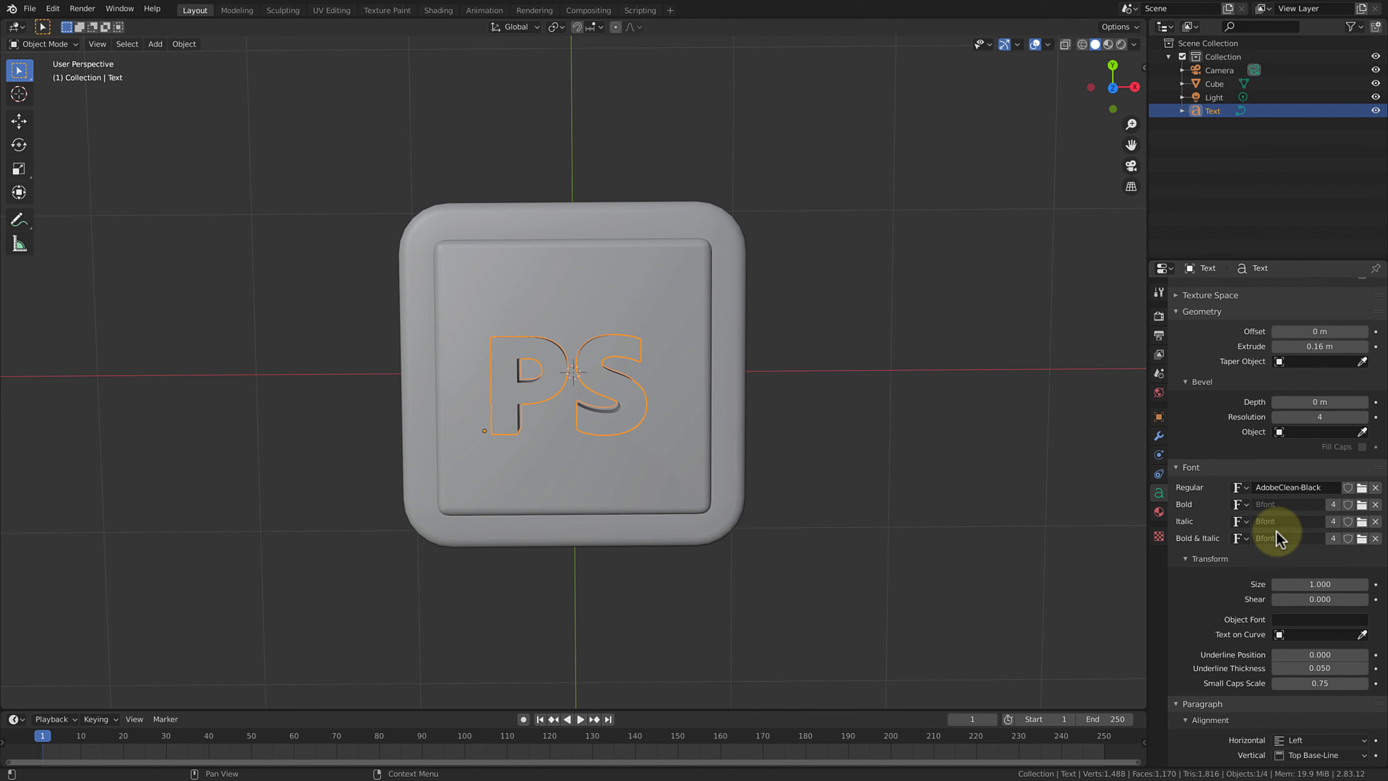
Try to scale up the "PS" text about its lower-corner origin.
{"action": "scroll", "coordinate": [1278, 527], "scroll_direction": "down", "scroll_amount": 2}
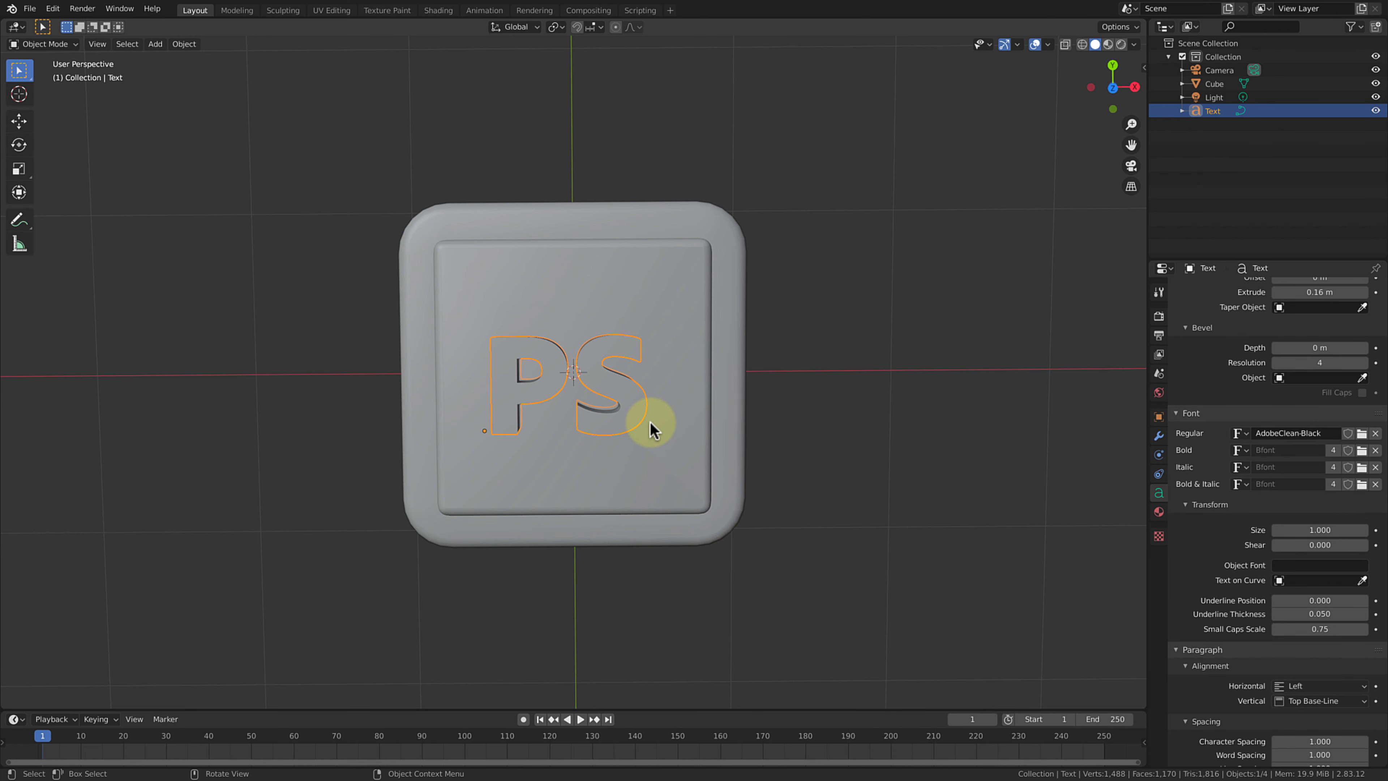
{"action": "key", "text": "s"}
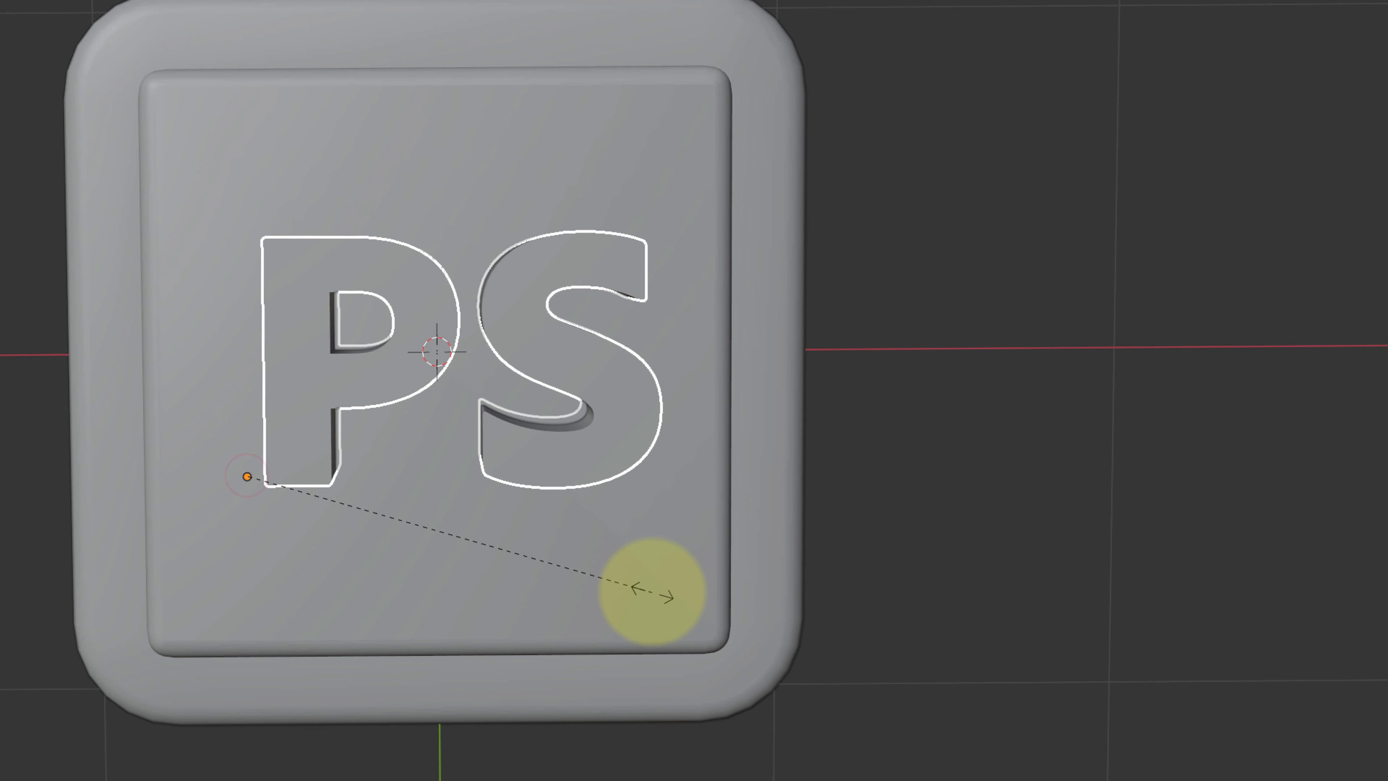
{"action": "left_click", "coordinate": [652, 592]}
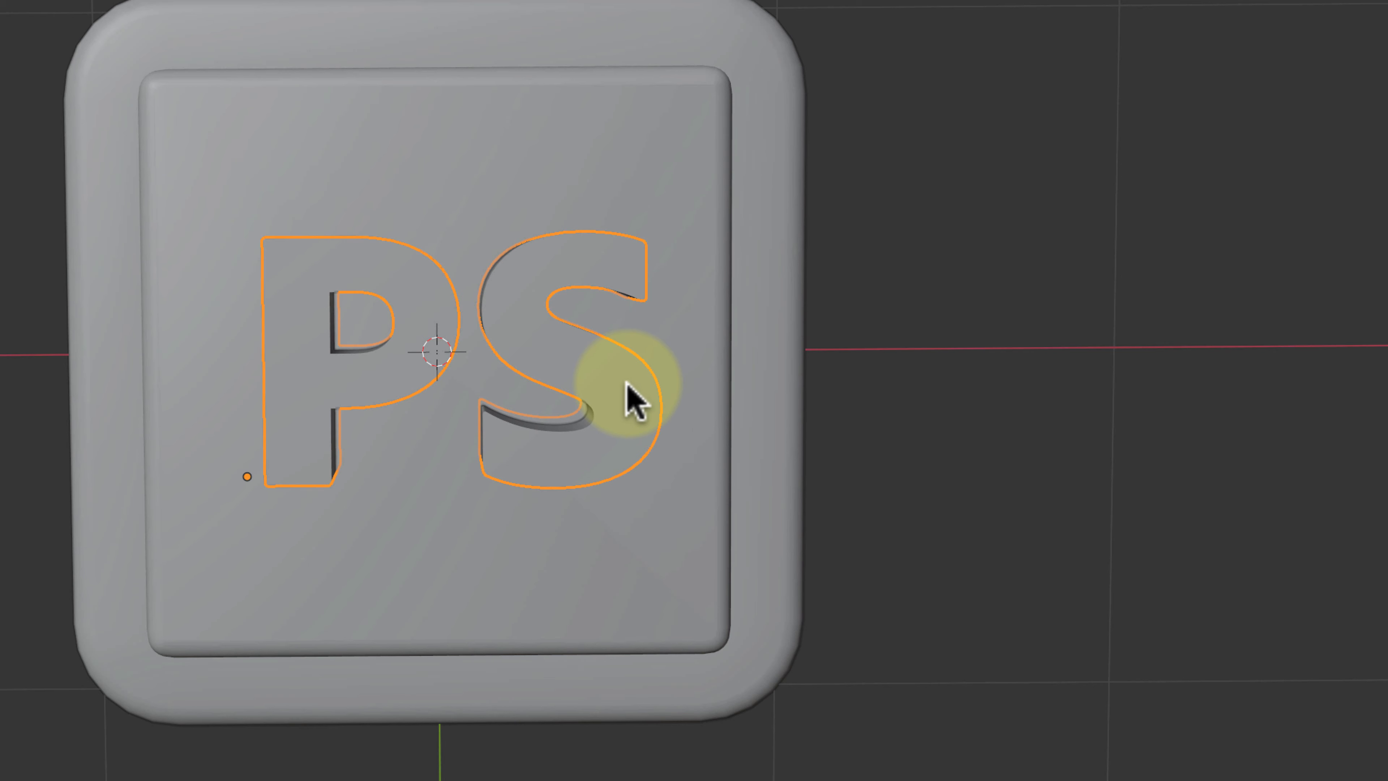
Set the text's origin to its Center of Mass (Volume) and scale the text up uniformly by 1.18.
{"action": "right_click", "coordinate": [557, 406]}
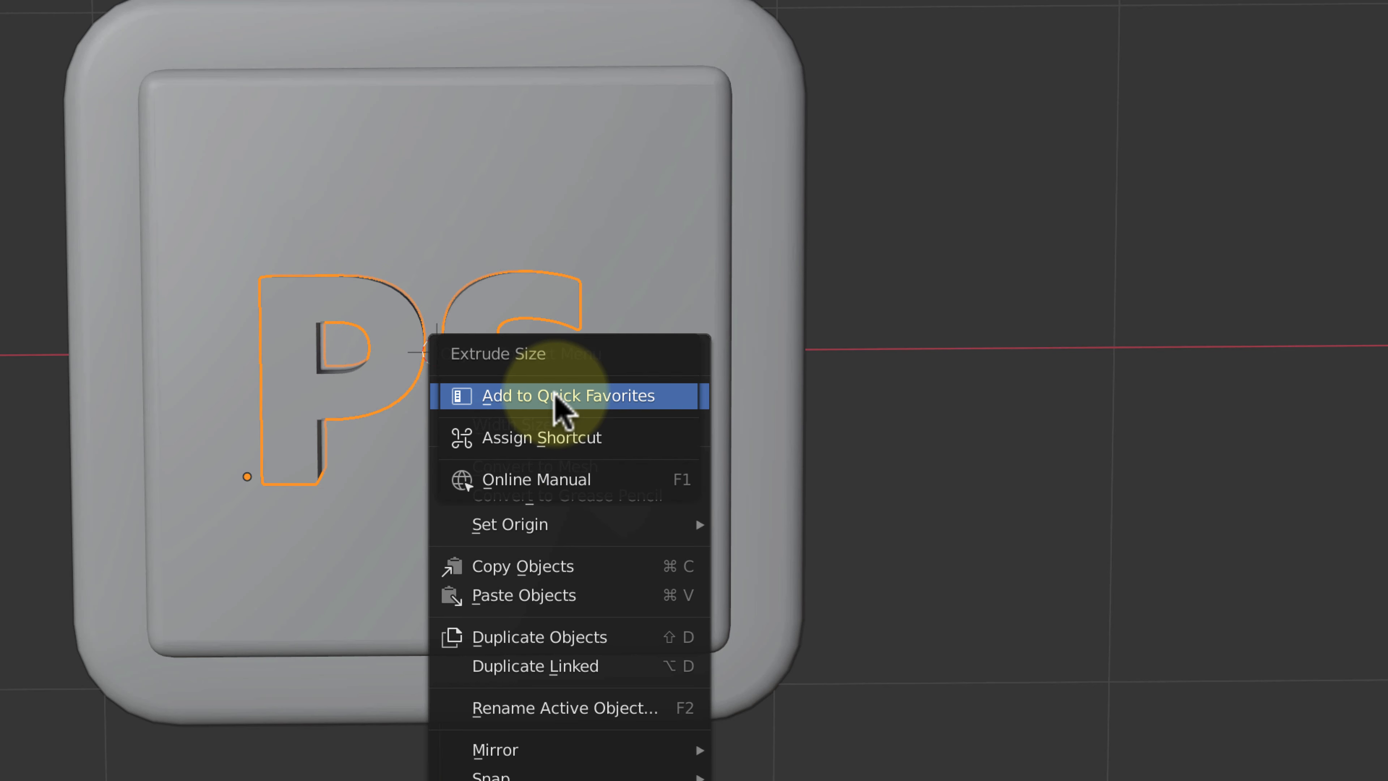
{"action": "right_click", "coordinate": [497, 307]}
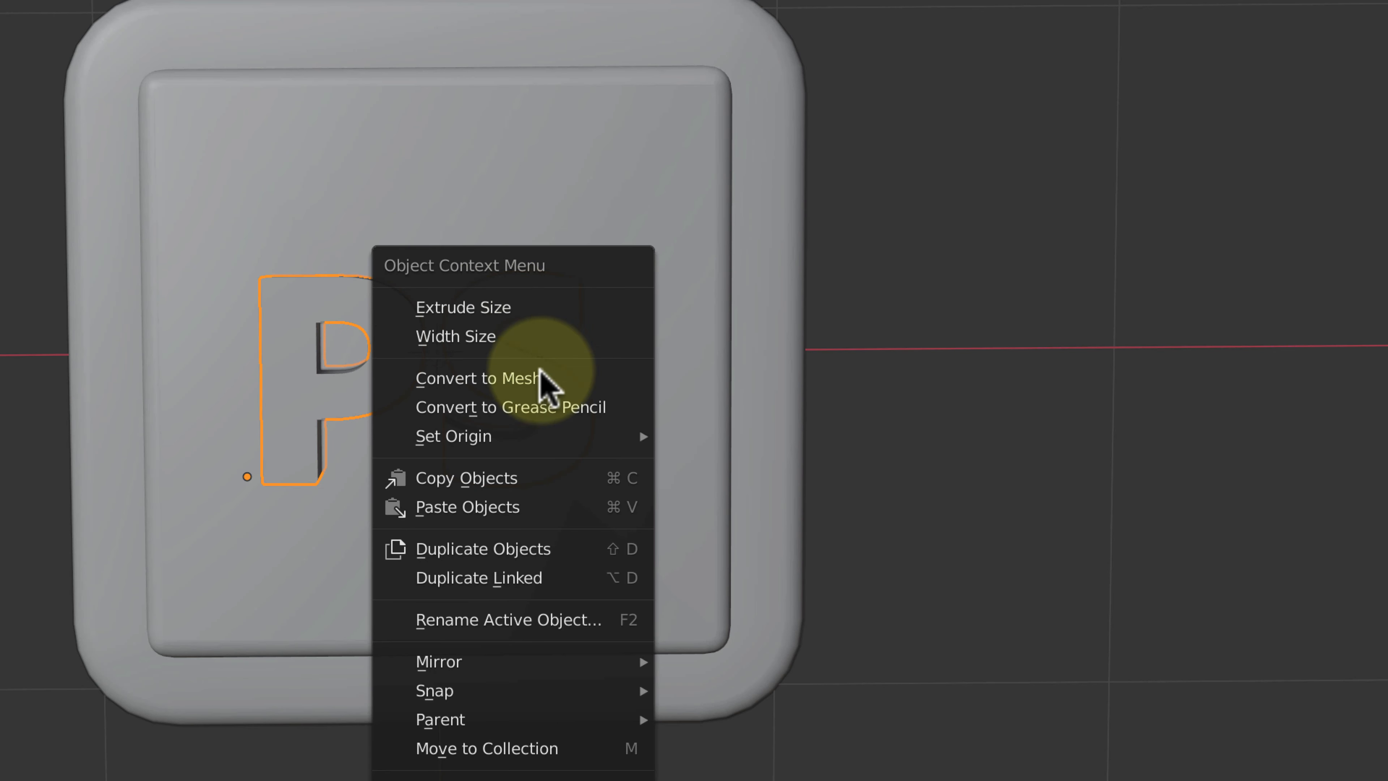
{"action": "mouse_move", "coordinate": [537, 432]}
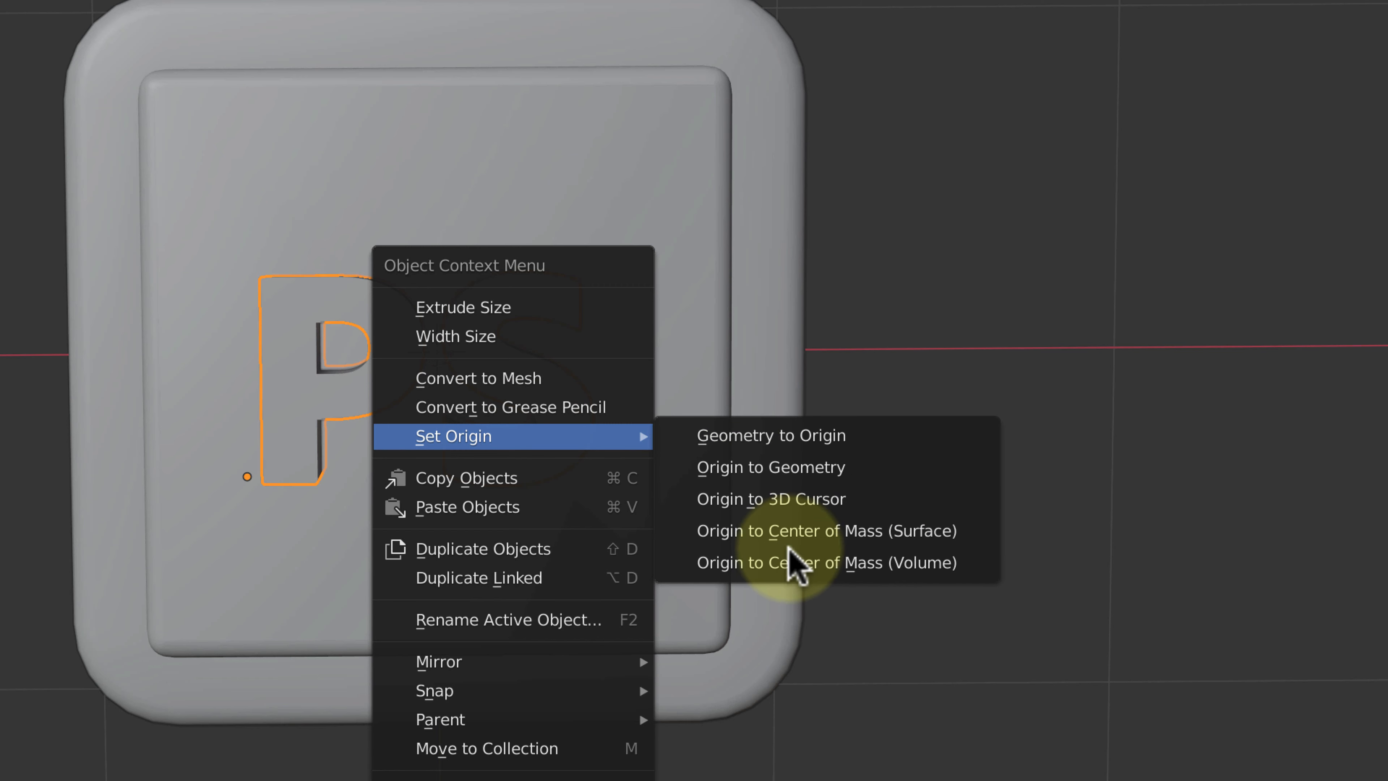
{"action": "left_click", "coordinate": [790, 563]}
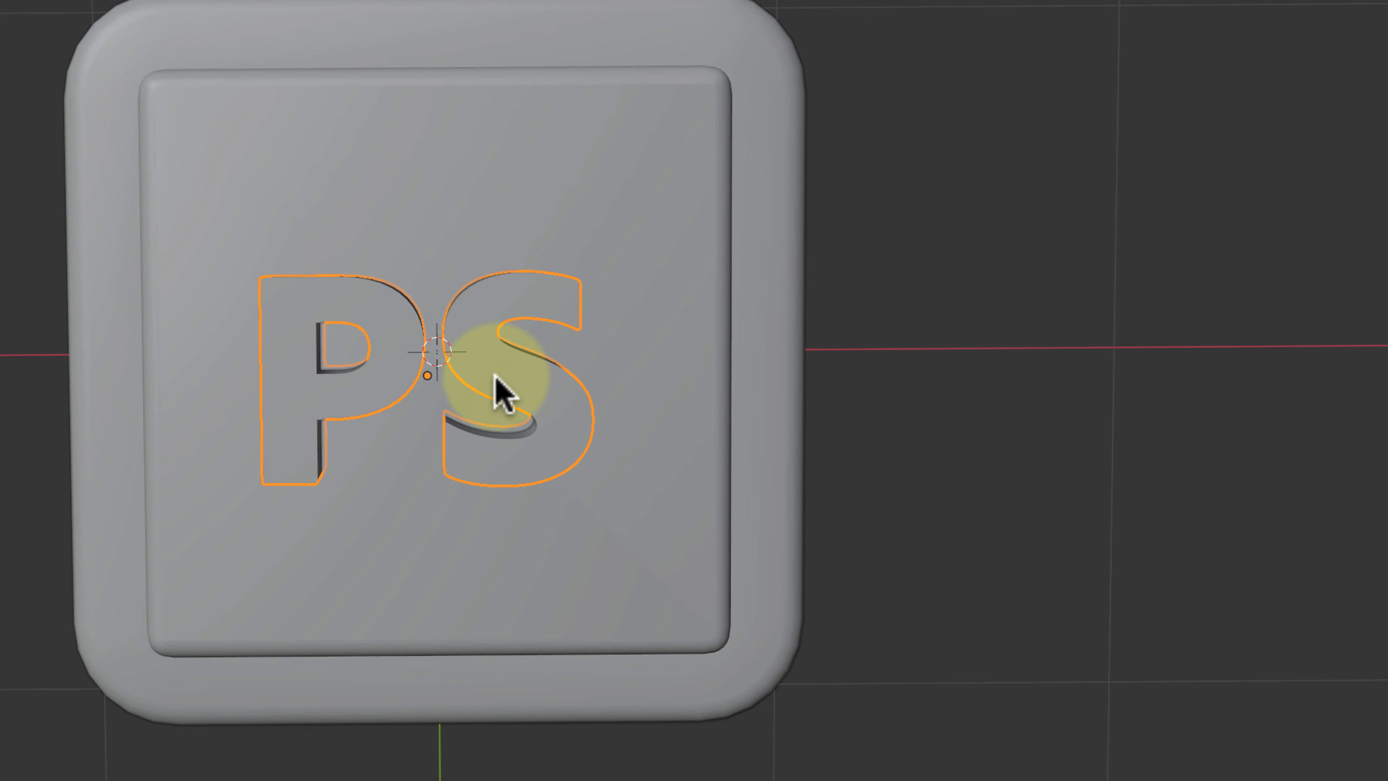
{"action": "key", "text": "s"}
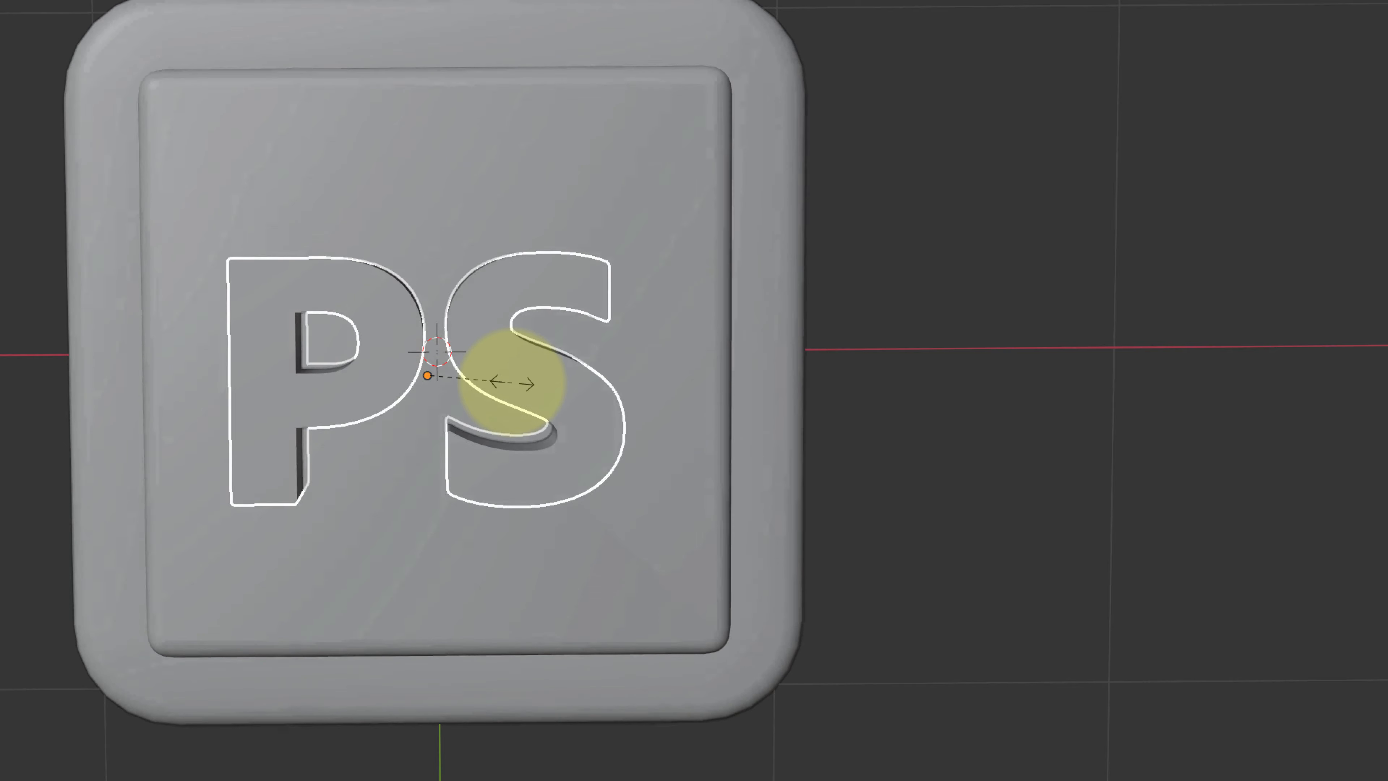
{"action": "left_click", "coordinate": [514, 384]}
In top view, set the text's character spacing to 1.12.
{"action": "key", "text": "KP_7"}
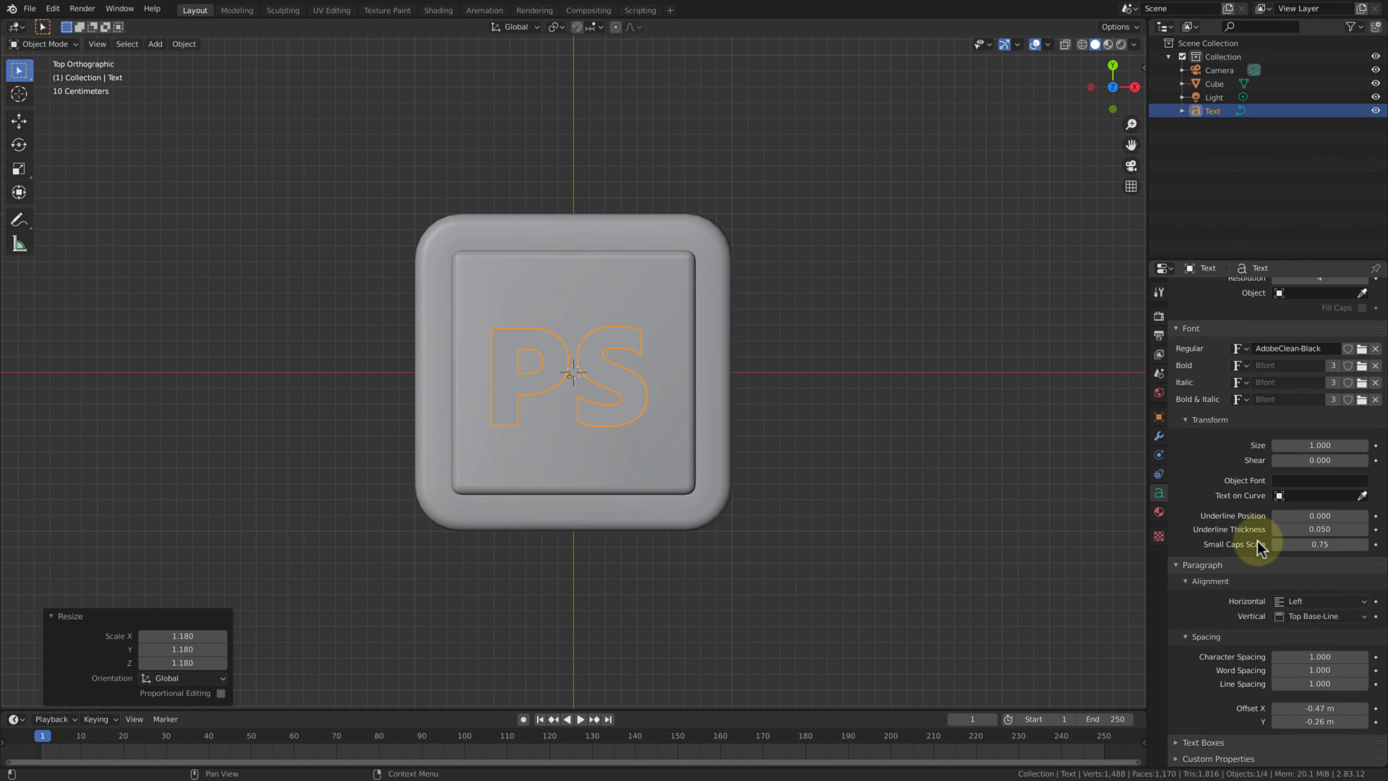
{"action": "double_click", "coordinate": [1318, 657]}
{"action": "type", "text": "1.1"}
{"action": "key", "text": "Return"}
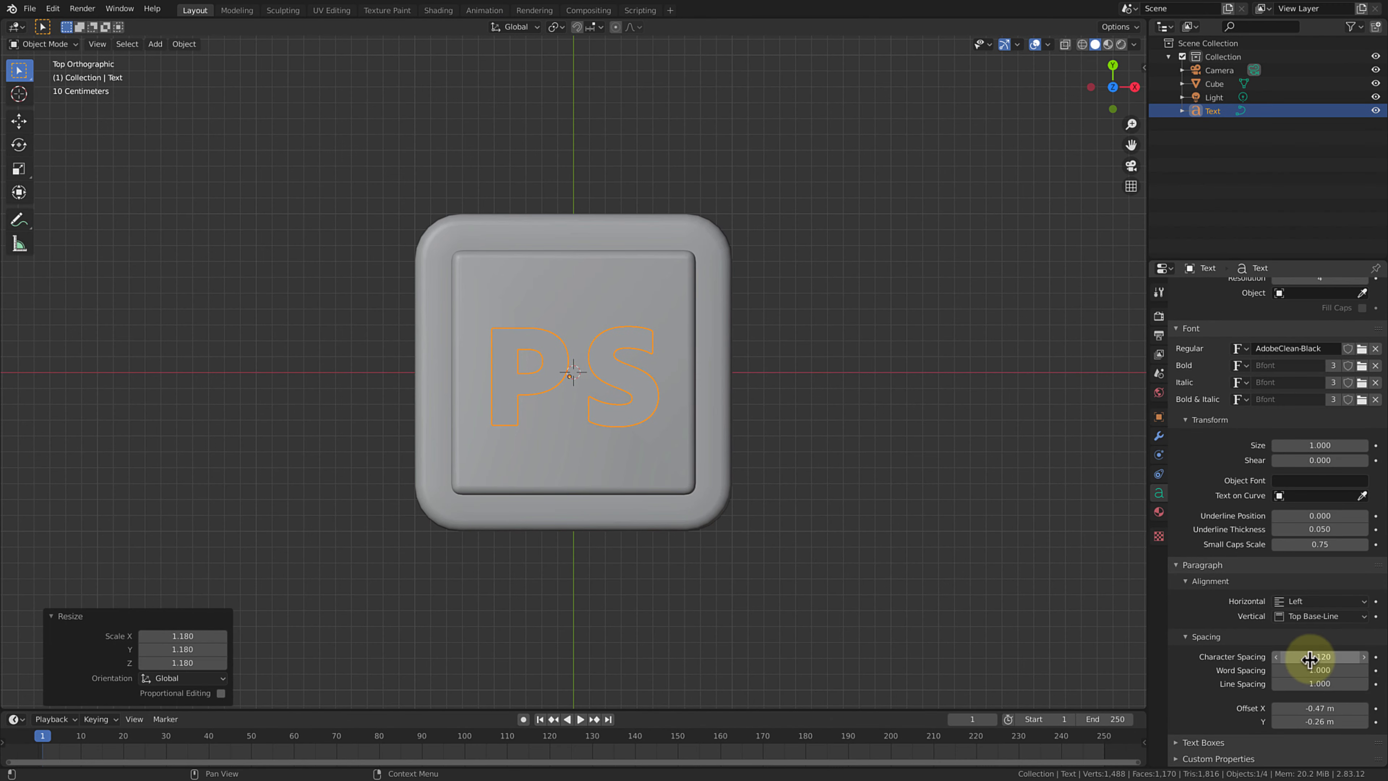
{"action": "left_click", "coordinate": [896, 568]}
{"action": "left_click", "coordinate": [635, 393]}
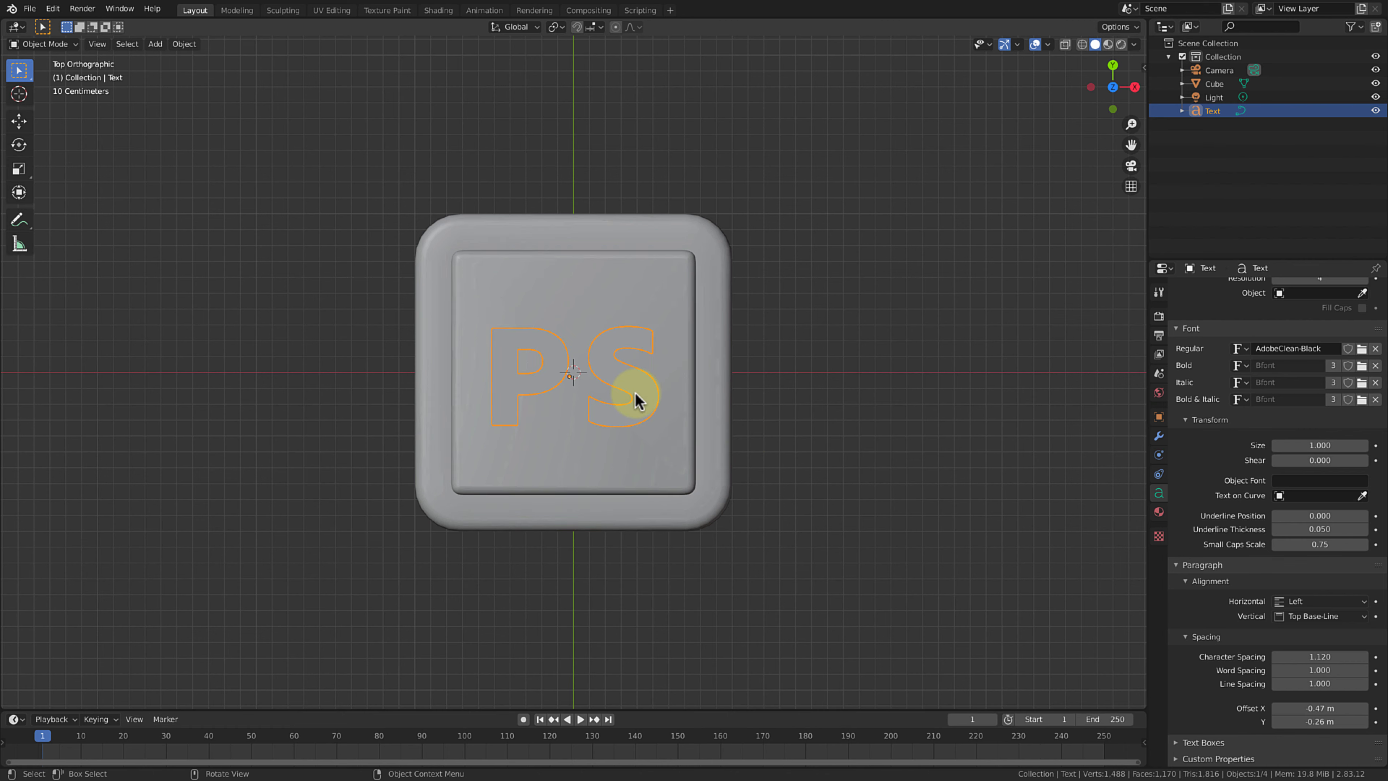
Fine-tune the height of the "PS" text above the raised face by moving it slightly along Z.
{"action": "middle_click_drag", "start_coordinate": [878, 515], "coordinate": [875, 426]}
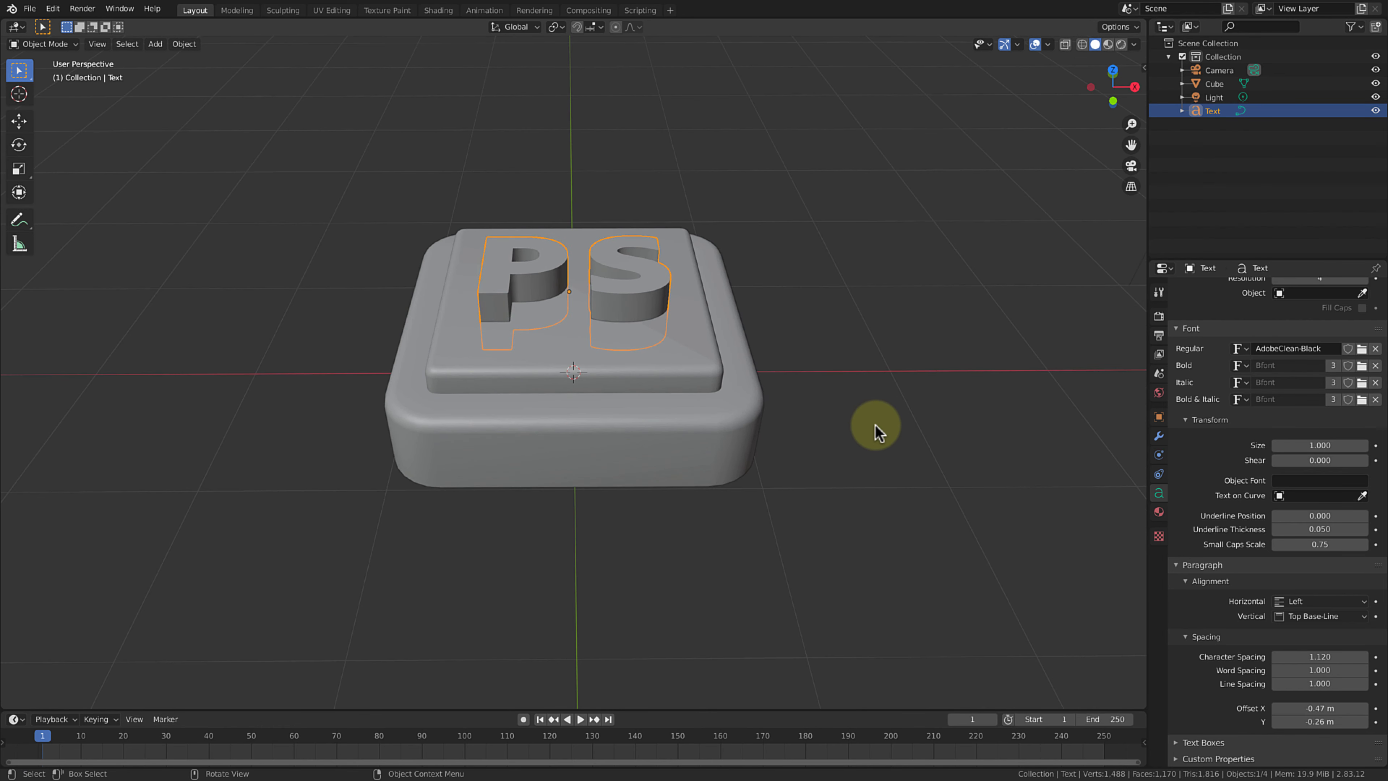
{"action": "key", "text": "g"}
{"action": "key", "text": "z"}
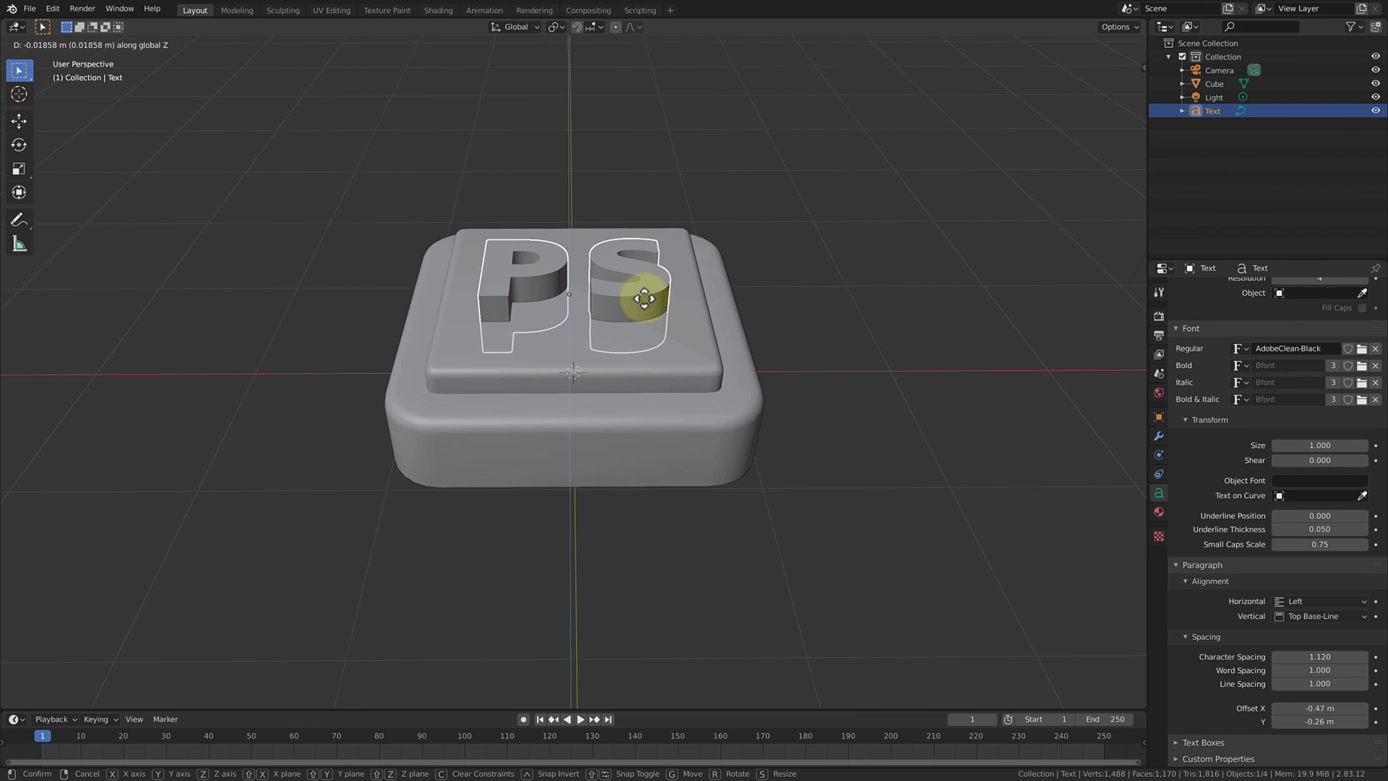
{"action": "left_click", "coordinate": [920, 346]}
{"action": "left_click", "coordinate": [893, 338]}
{"action": "middle_click_drag", "start_coordinate": [892, 337], "coordinate": [896, 416]}
{"action": "left_click", "coordinate": [648, 387]}
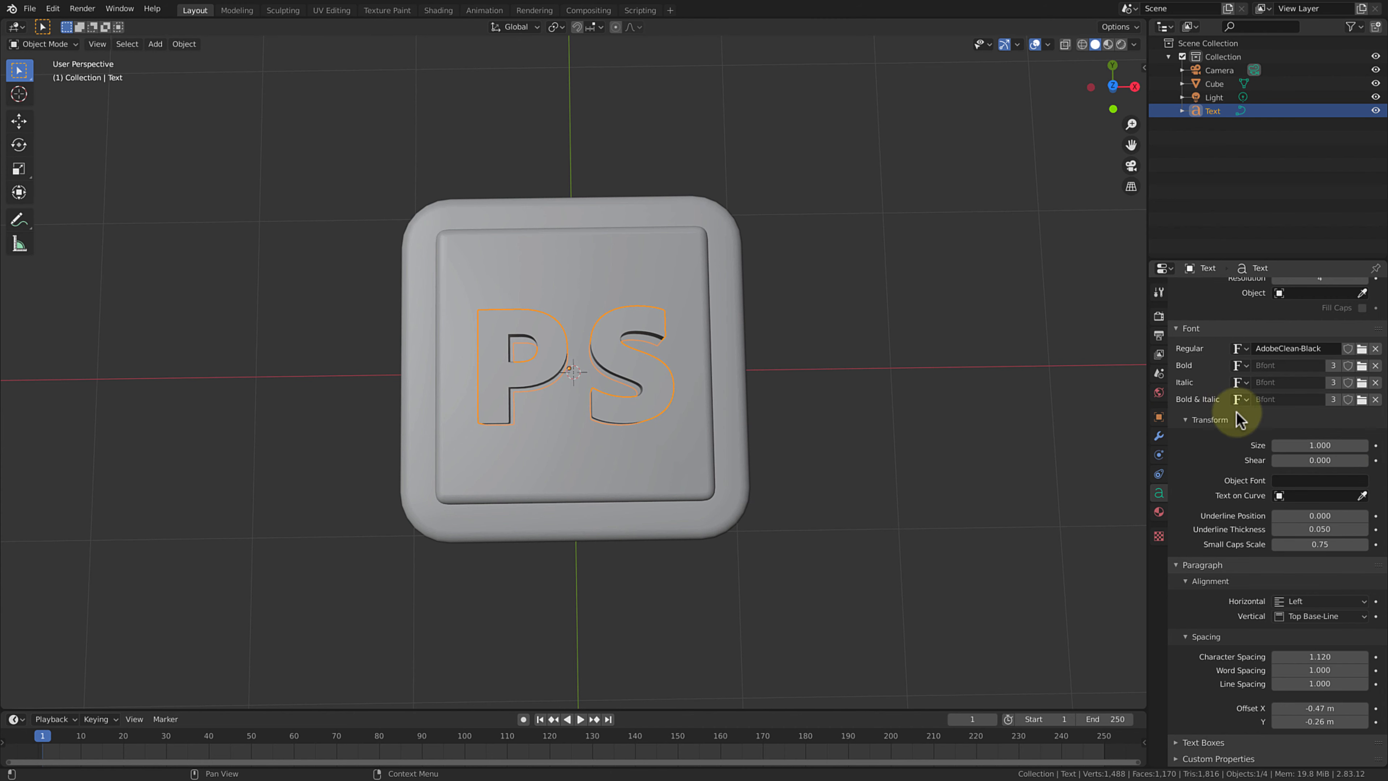
Bevel the edges of the "PS" text with a depth of 0.02 m, then deselect it.
{"action": "scroll", "coordinate": [1238, 407], "scroll_direction": "up", "scroll_amount": 8}
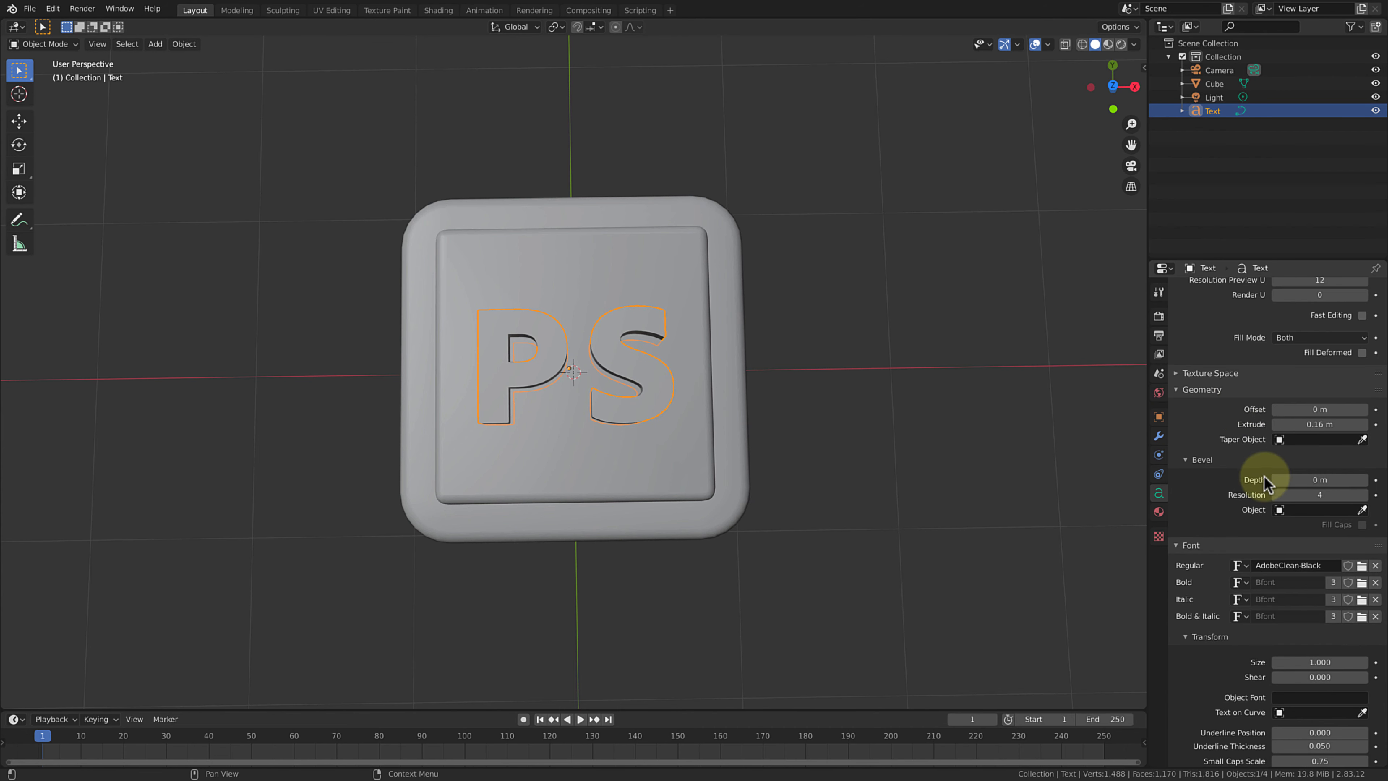
{"action": "left_click_drag", "start_coordinate": [1309, 479], "coordinate": [1316, 474]}
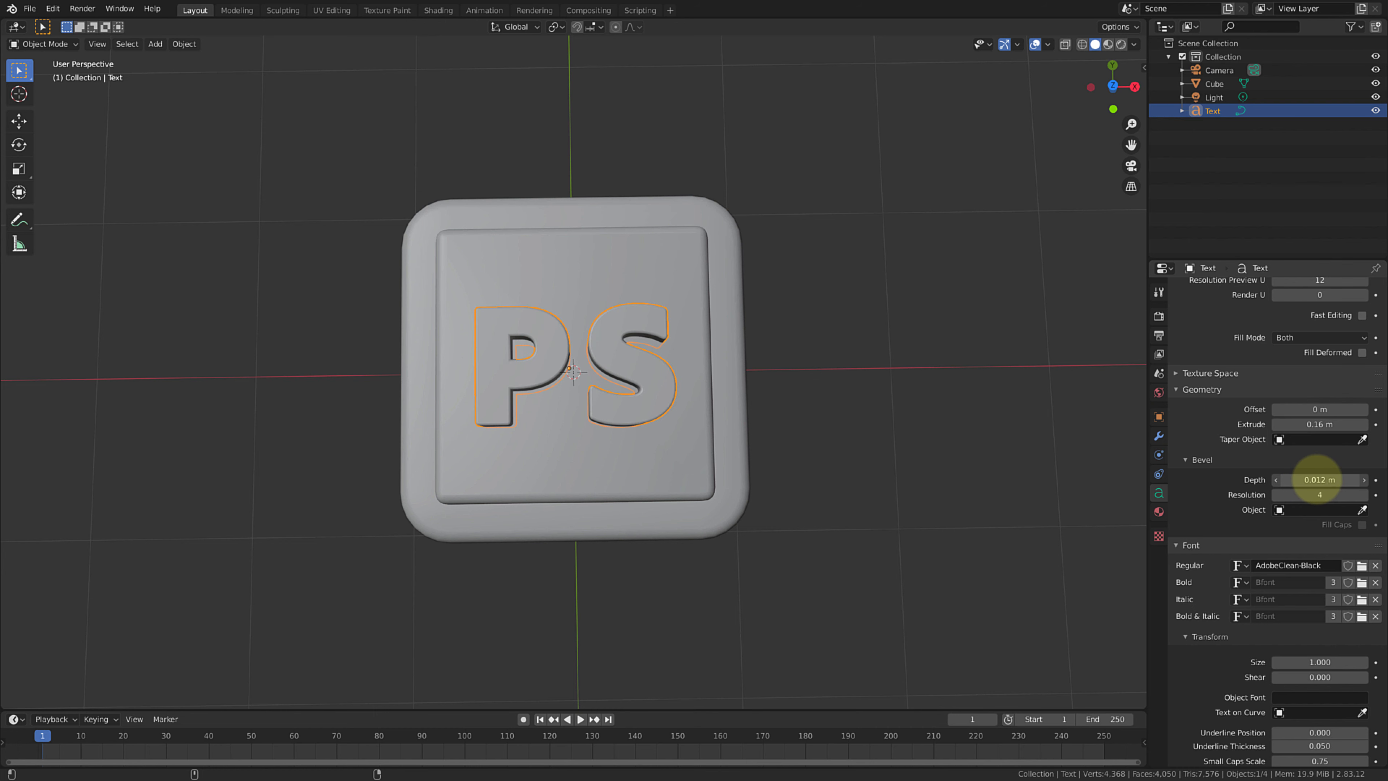
{"action": "left_click_drag", "start_coordinate": [1316, 476], "coordinate": [1319, 480]}
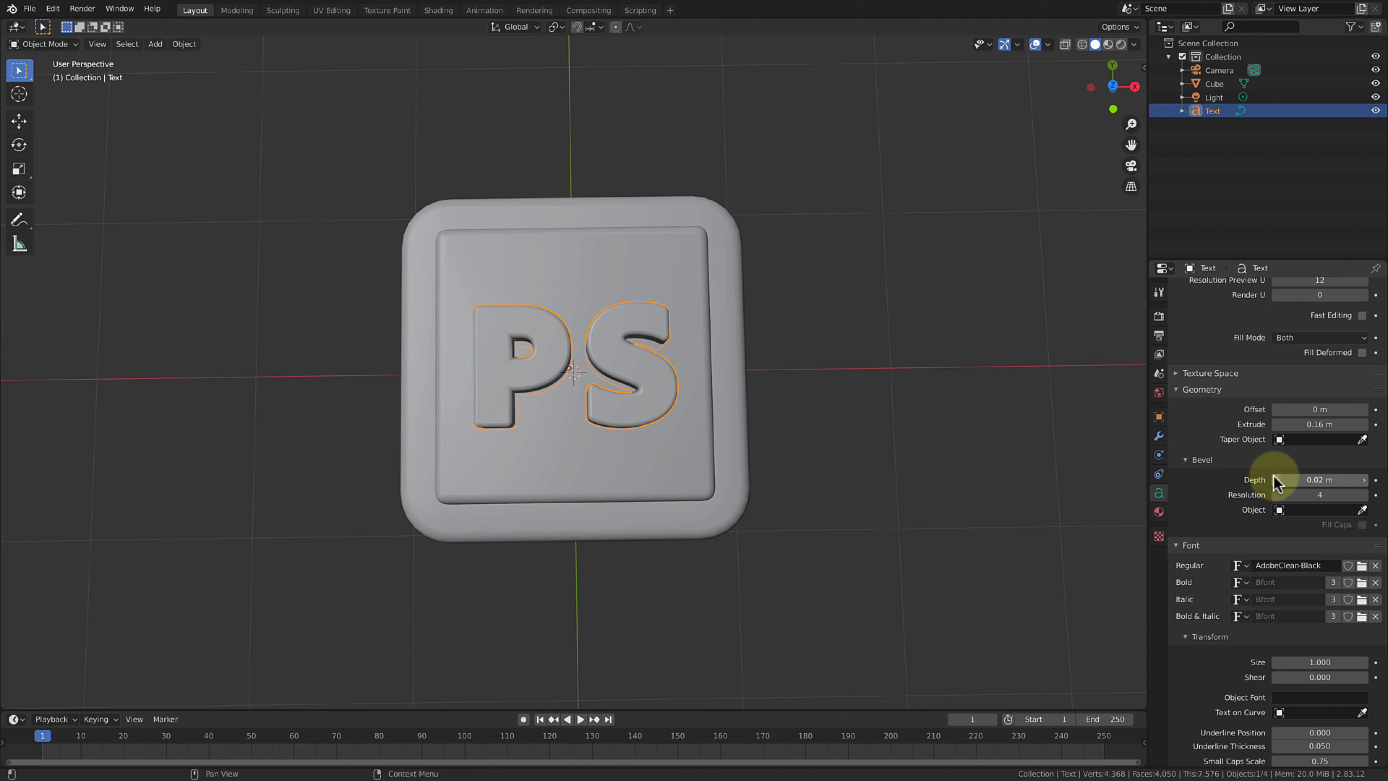
{"action": "left_click", "coordinate": [985, 469]}
{"action": "mouse_move", "coordinate": [943, 456]}
{"action": "middle_mouse_down"}
{"action": "mouse_move", "coordinate": [945, 372]}
{"action": "mouse_move", "coordinate": [929, 357]}
{"action": "mouse_move", "coordinate": [909, 378]}
{"action": "mouse_move", "coordinate": [940, 471]}
{"action": "mouse_move", "coordinate": [933, 459]}
{"action": "middle_mouse_up"}
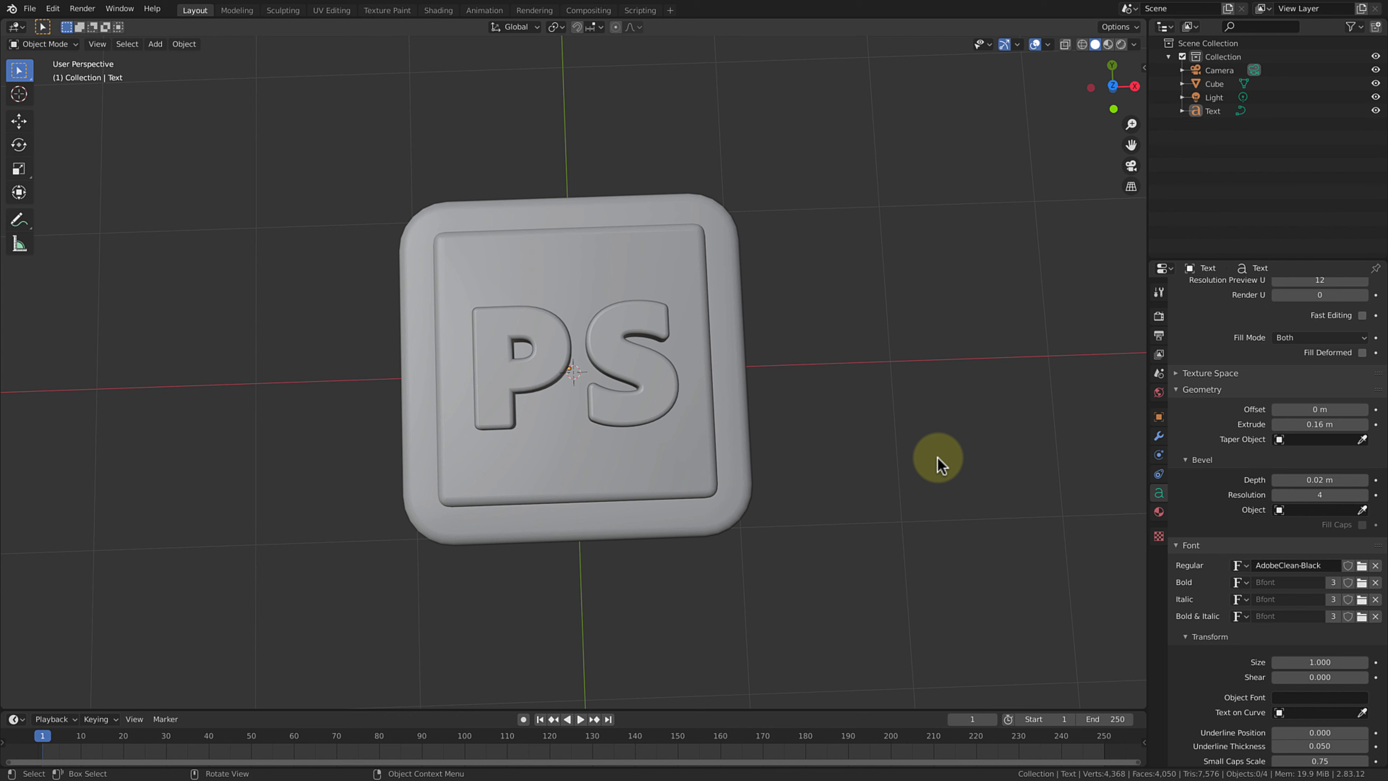
Return to top view and rename the Cube object as "Foundation".
{"action": "key", "text": "KP_7"}
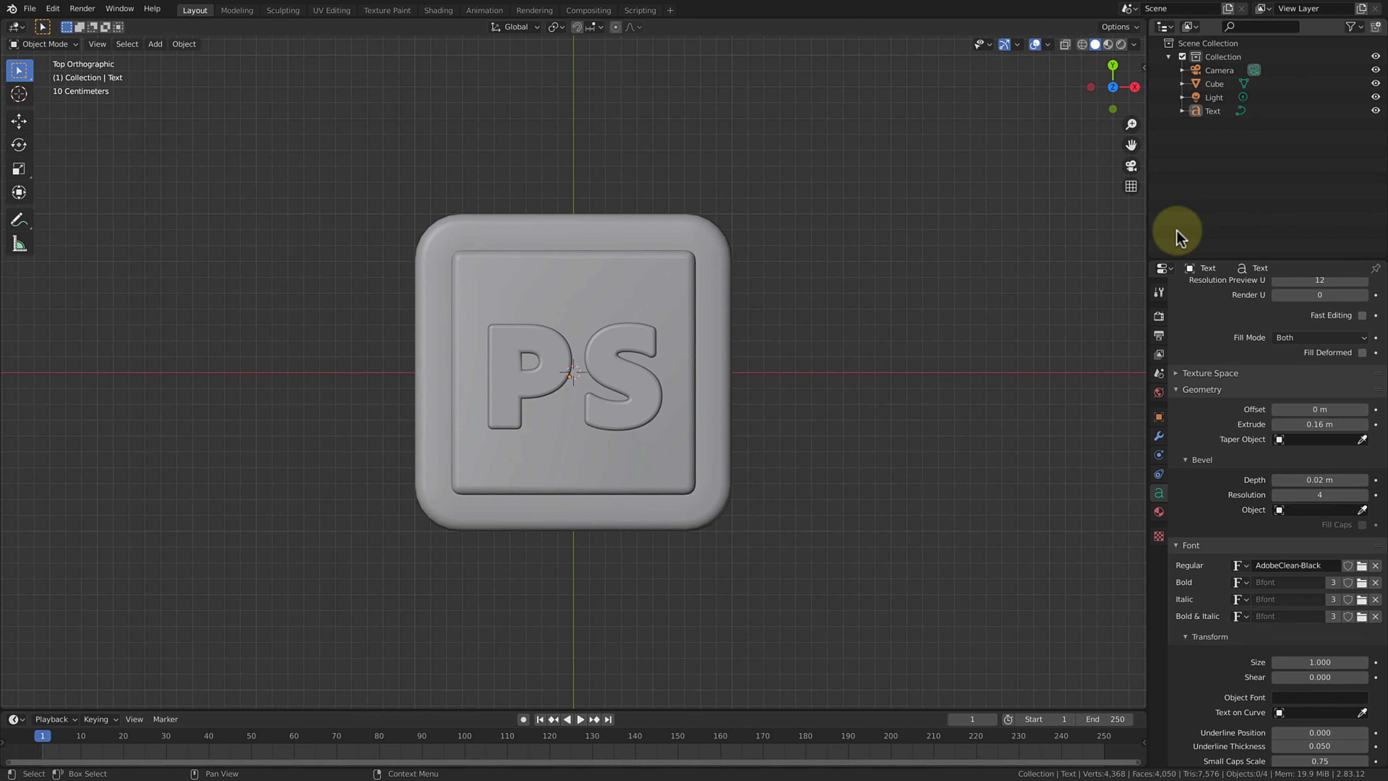
{"action": "double_click", "coordinate": [1212, 84]}
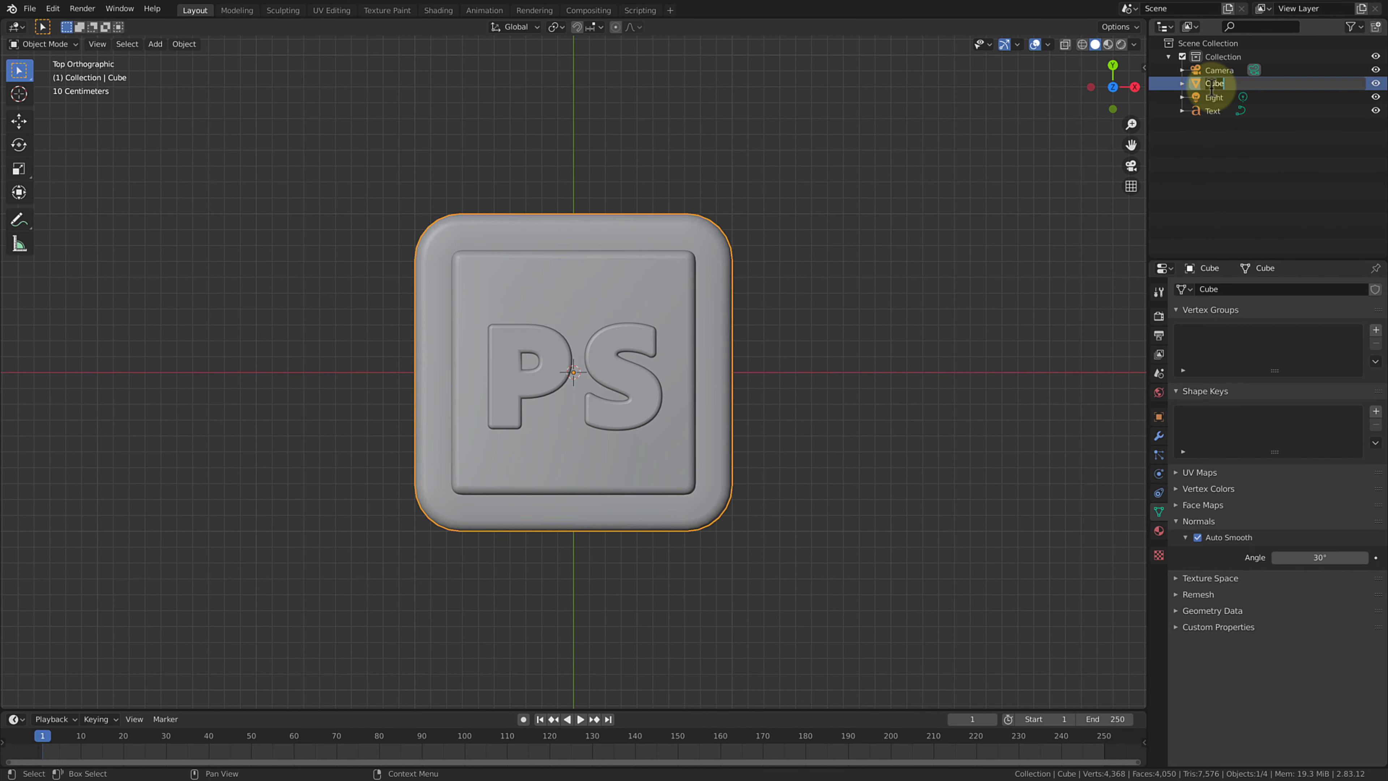
{"action": "key", "text": "BackSpace"}
{"action": "type", "text": "Roundation"}
{"action": "key", "text": "Return"}
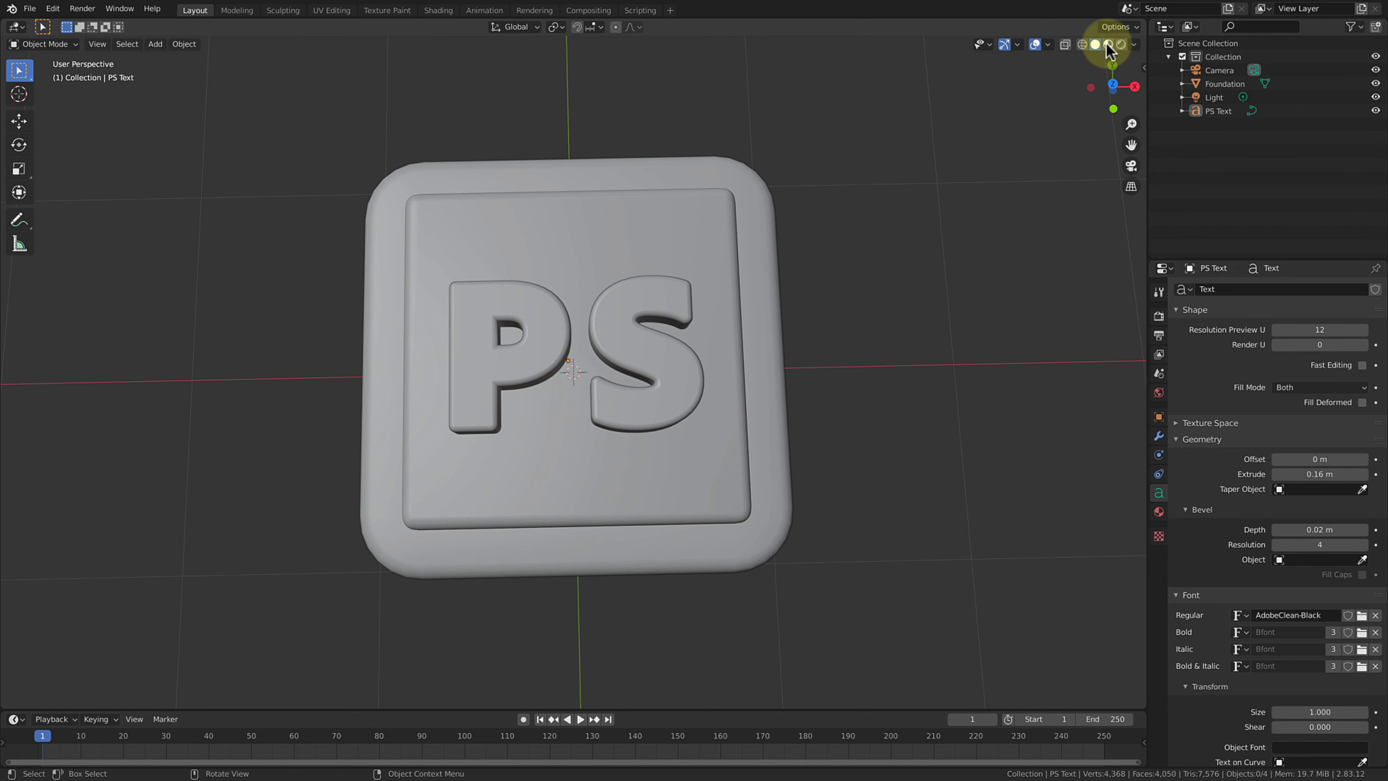
Switch the viewport to Material Preview shading and frame the whole icon from above.
{"action": "left_click", "coordinate": [1108, 45]}
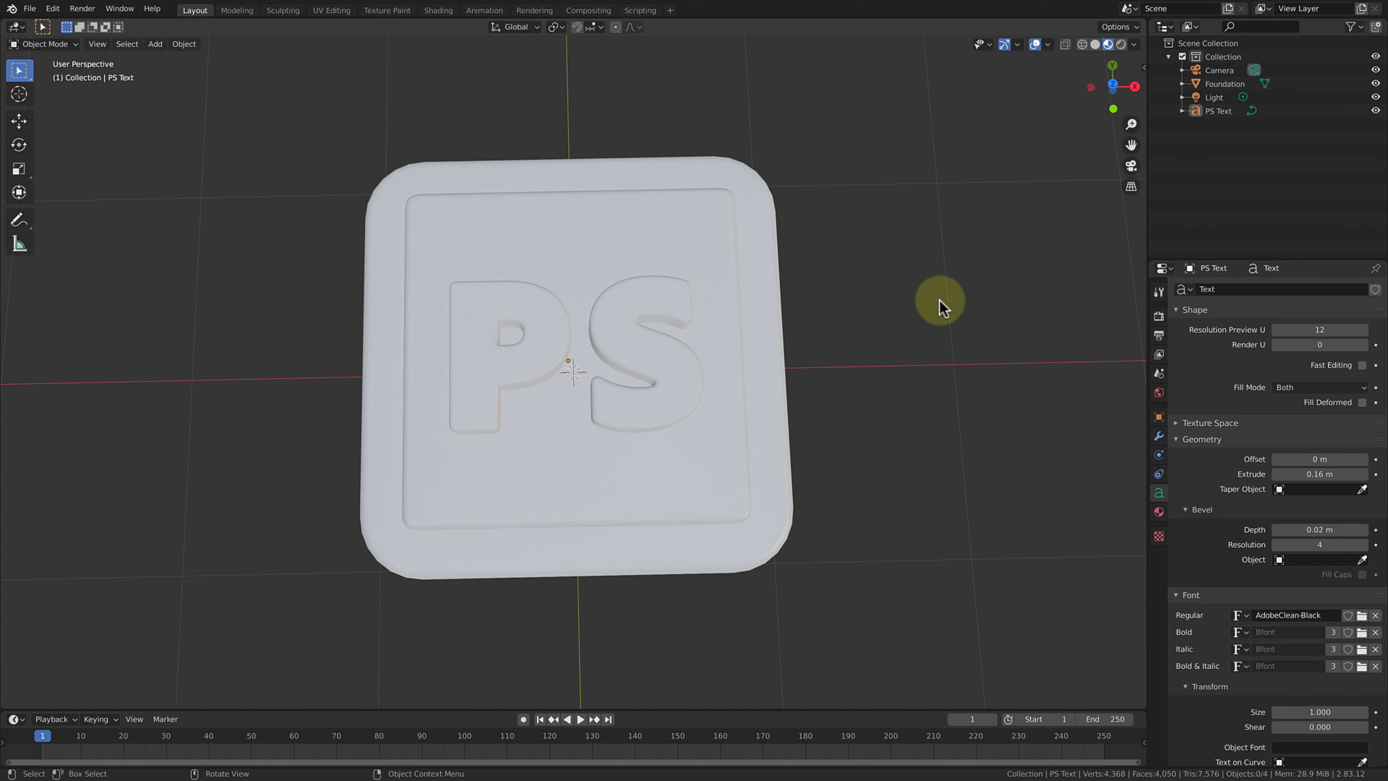
{"action": "scroll", "coordinate": [836, 307], "scroll_direction": "down", "scroll_amount": 3}
{"action": "middle_click_drag", "start_coordinate": [837, 306], "coordinate": [839, 343]}
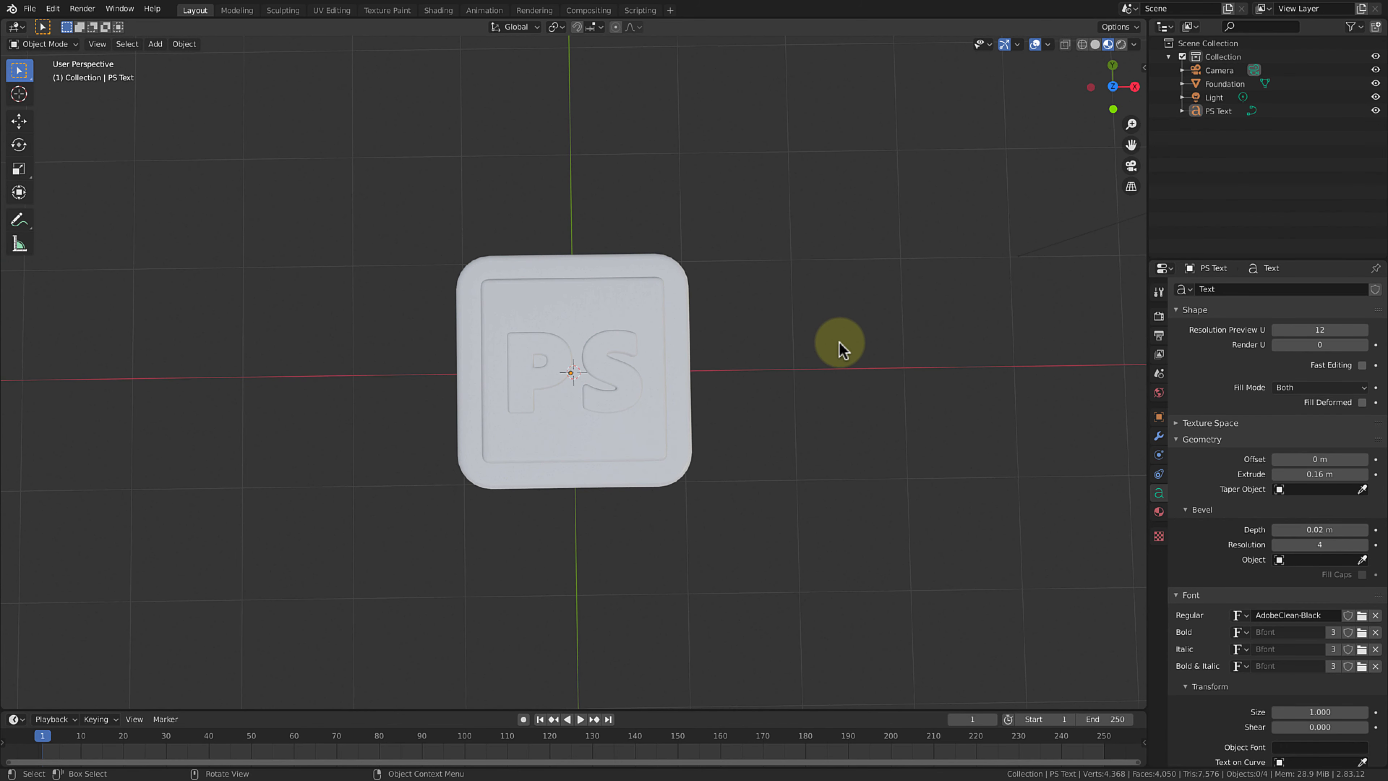